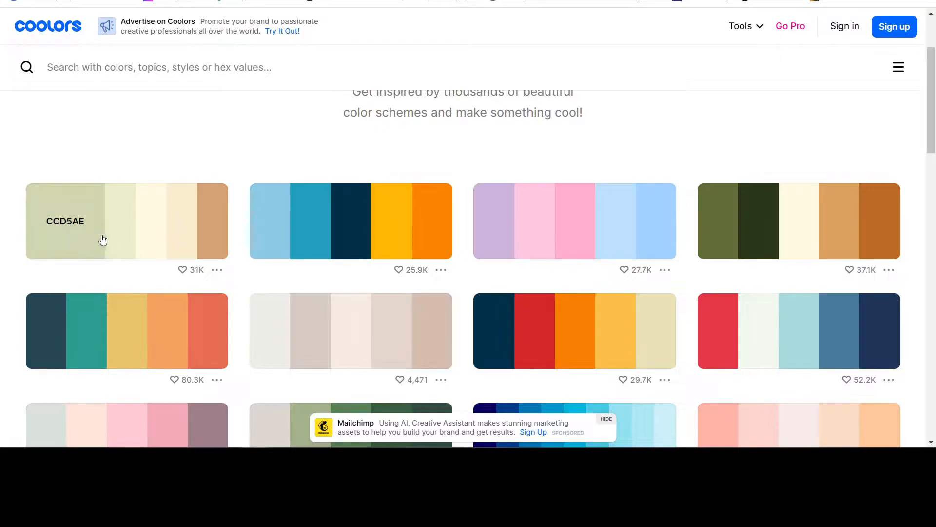
# Browse the trending color palettes on Coolors and compare them with the striped circle design in Canva.
pyautogui.scroll(-1, 716, 289)
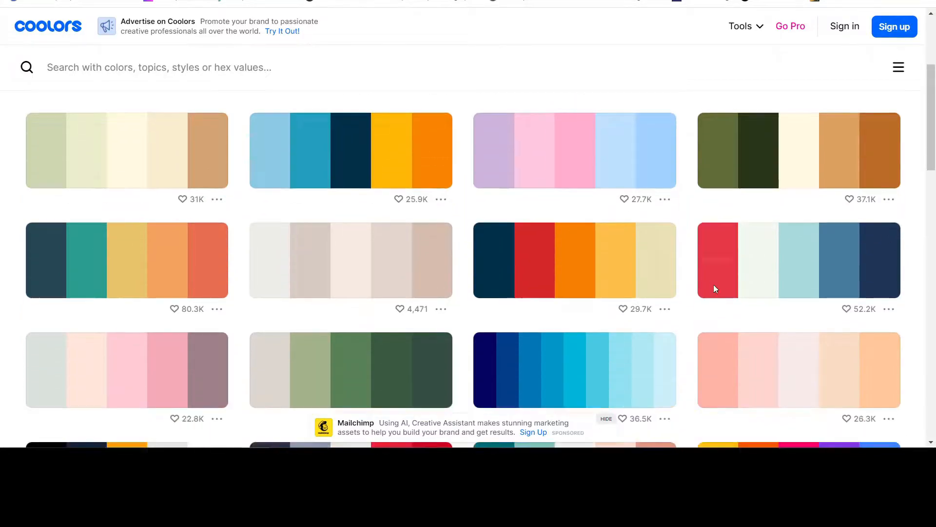
pyautogui.scroll(-10, 714, 286)
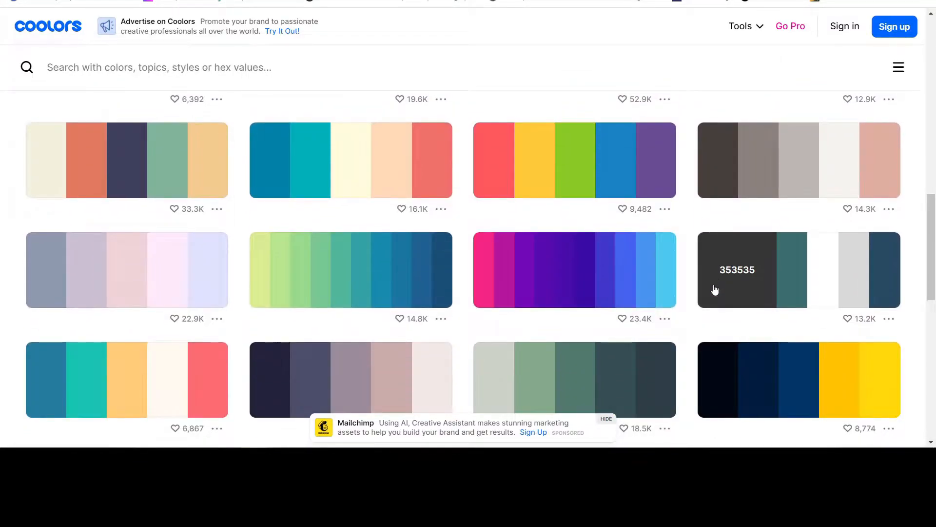
pyautogui.scroll(-3, 714, 289)
pyautogui.scroll(12, 714, 289)
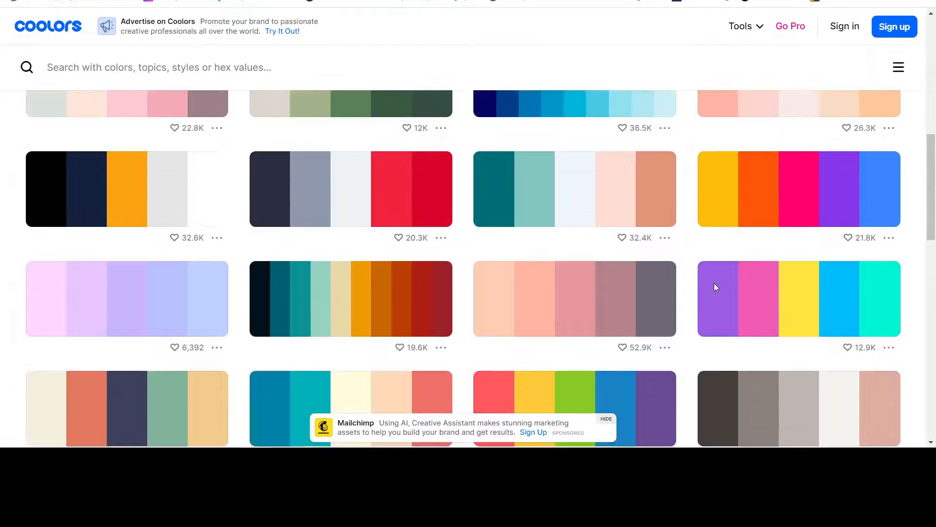
pyautogui.scroll(5, 714, 286)
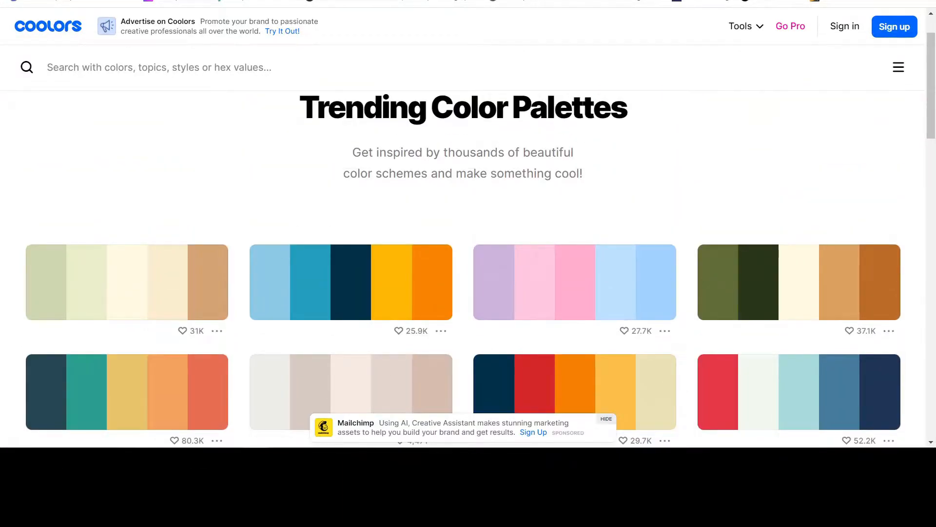
pyautogui.hotkey('ctrl', 'Tab')
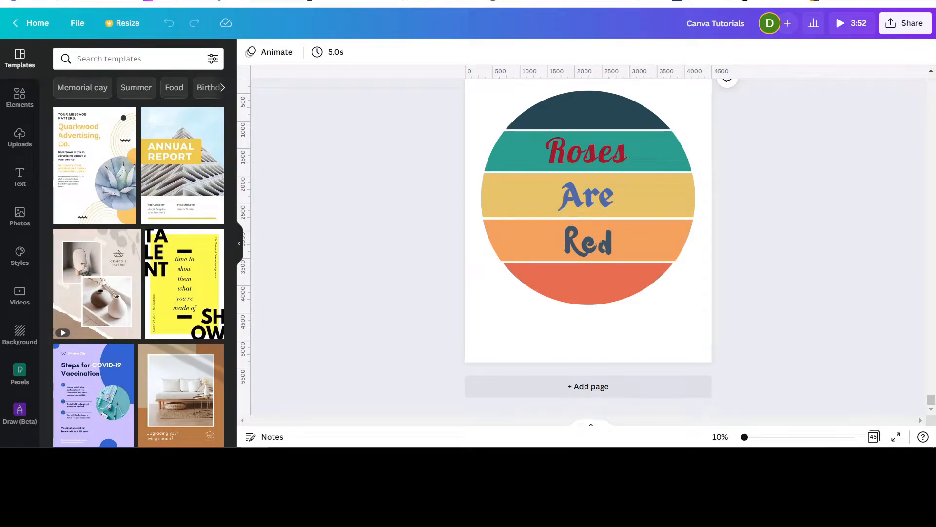
pyautogui.hotkey('ctrl', 'shift', 'Tab')
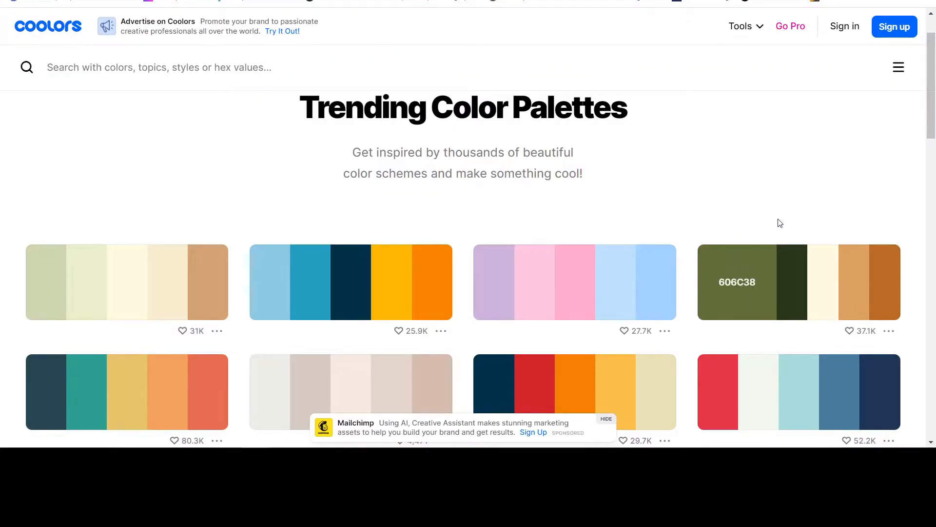
pyautogui.scroll(-1, 794, 195)
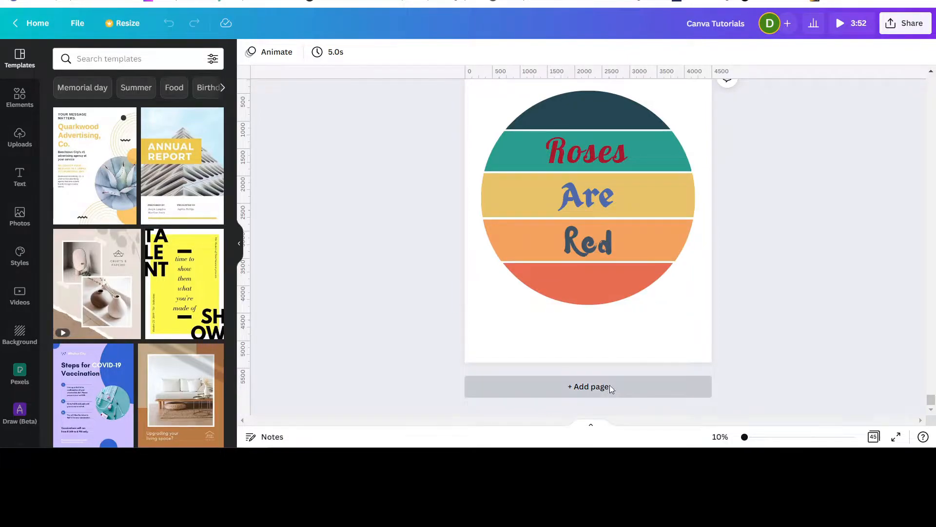
# Add a blank page in Canva and insert the solid white circle graphic found by searching elements for "circle".
pyautogui.click(609, 387)
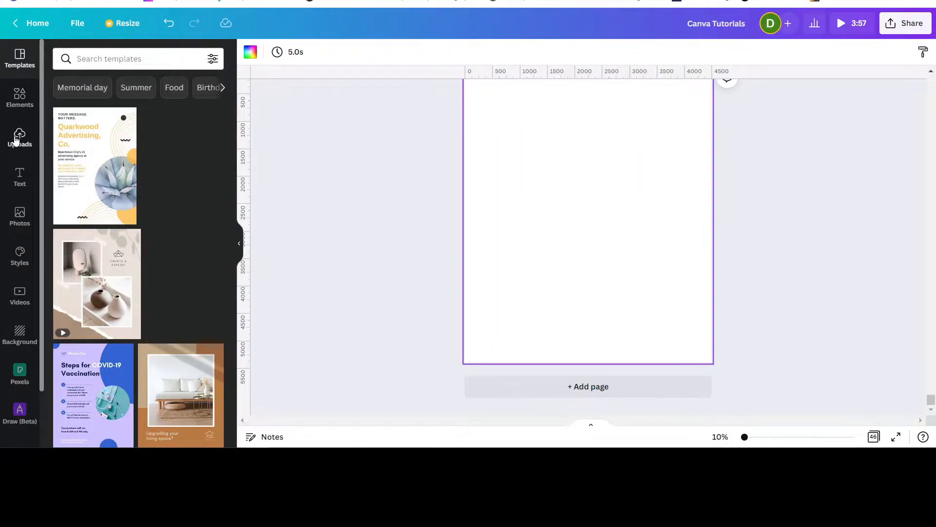
pyautogui.click(13, 104)
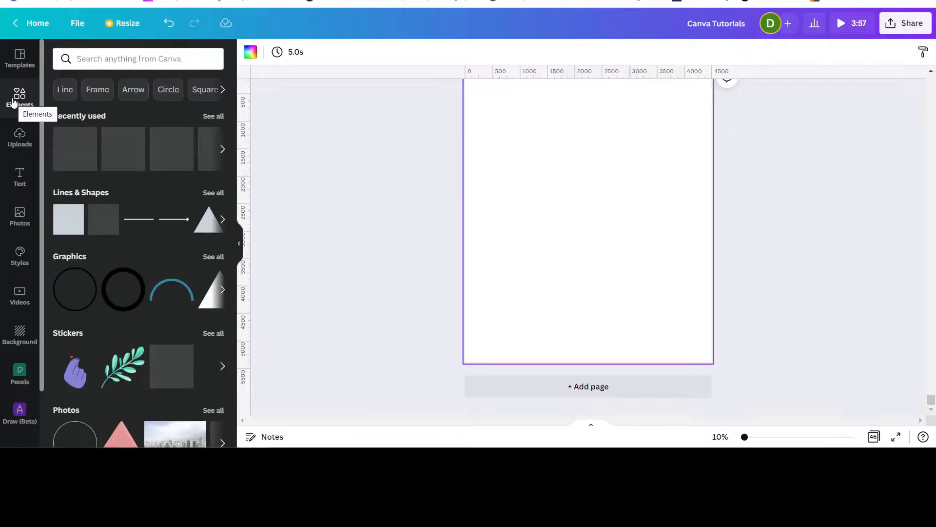
pyautogui.click(149, 59)
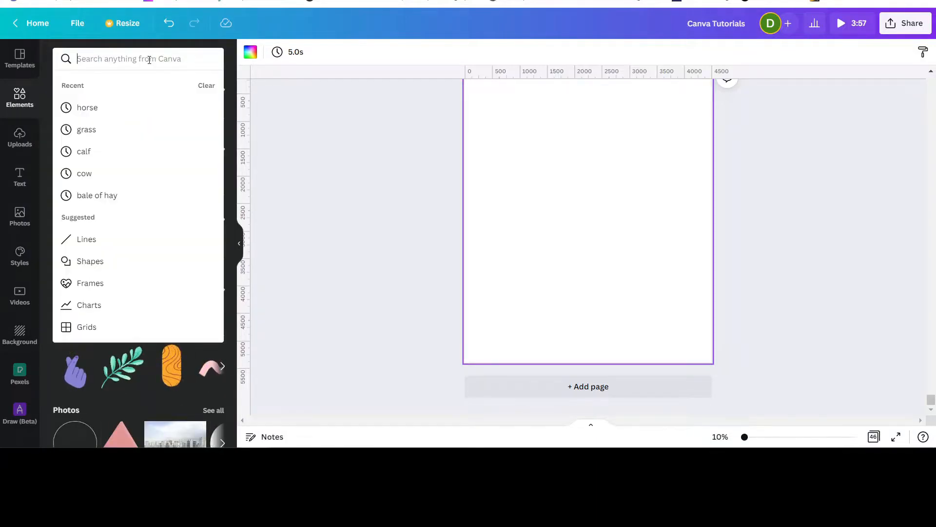
pyautogui.write('circl')
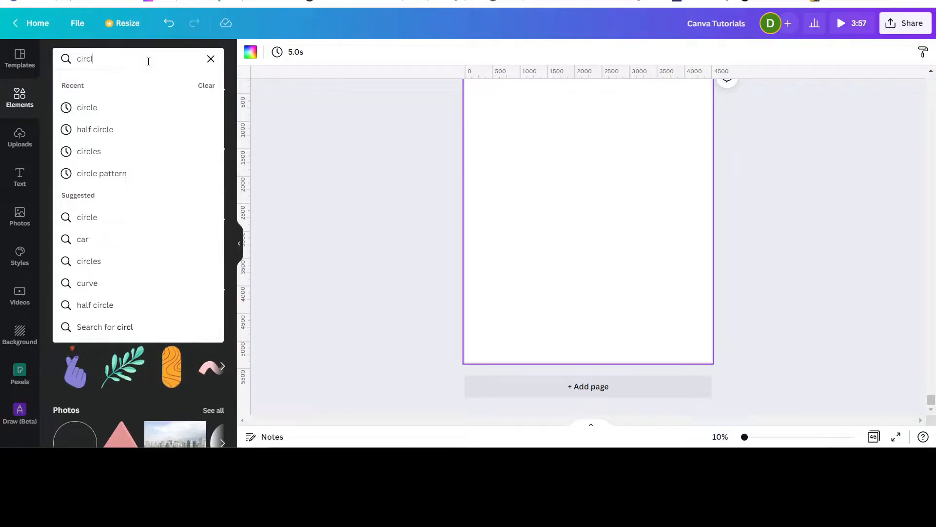
pyautogui.write('e')
pyautogui.press('Return')
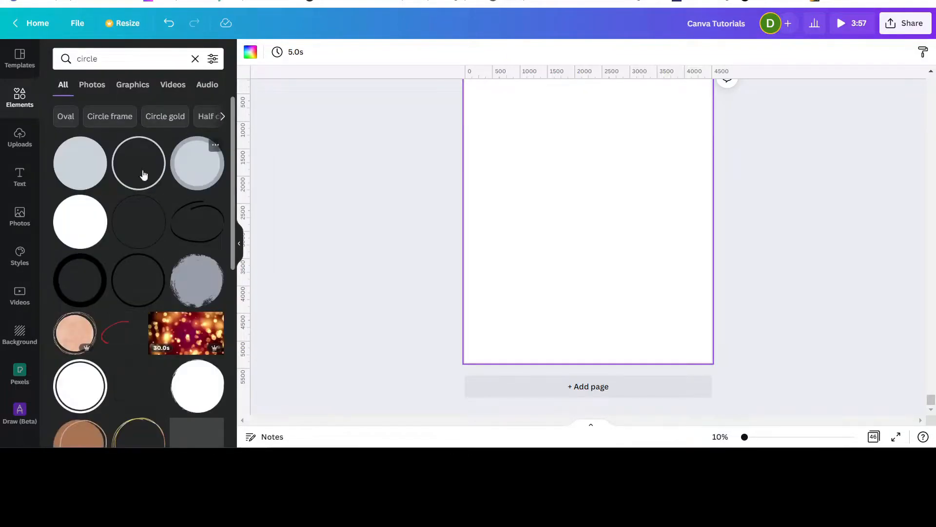
pyautogui.click(64, 230)
# Enlarge the circle to nearly the full page width and center it horizontally on the page.
pyautogui.moveTo(568, 191); pyautogui.dragTo(511, 137)
pyautogui.moveTo(608, 234); pyautogui.dragTo(661, 311)
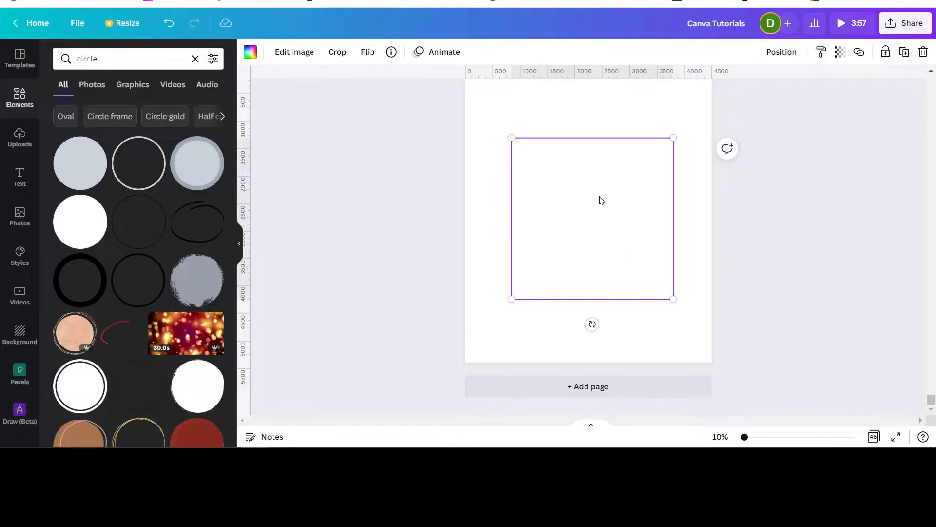
pyautogui.moveTo(669, 139); pyautogui.dragTo(693, 115)
pyautogui.moveTo(508, 110); pyautogui.dragTo(487, 96)
pyautogui.moveTo(604, 217); pyautogui.dragTo(600, 227)
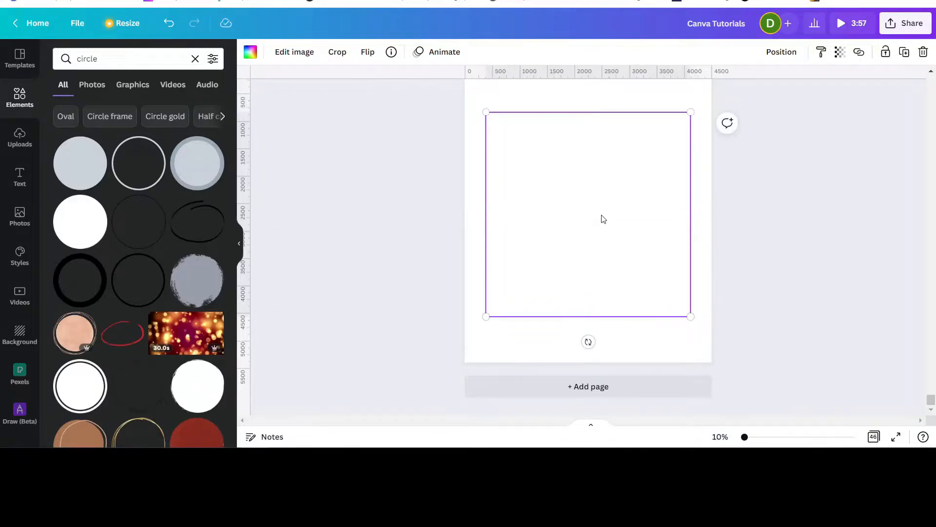
# Recolor the circle black using the document colors.
pyautogui.click(251, 52)
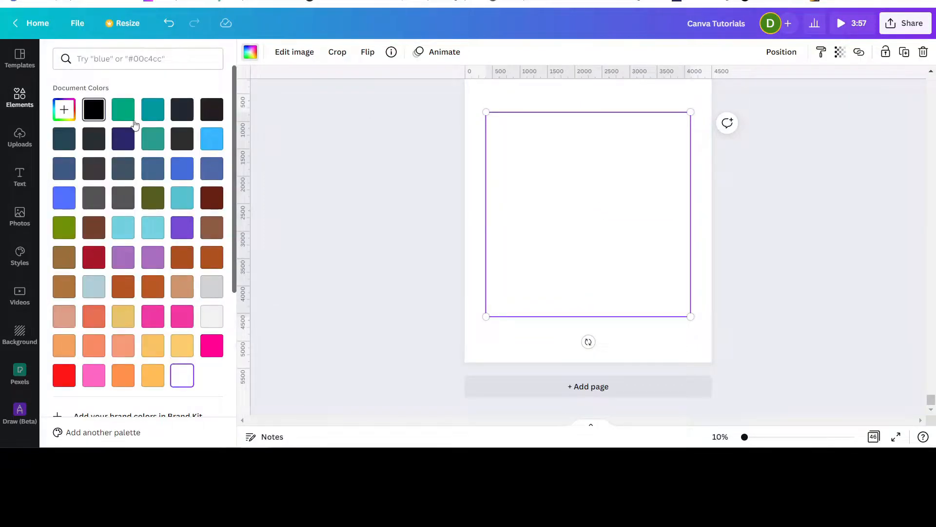
pyautogui.click(94, 110)
pyautogui.moveTo(611, 217)
pyautogui.mouseDown()
pyautogui.moveTo(610, 209)
pyautogui.moveTo(612, 217)
pyautogui.mouseUp()
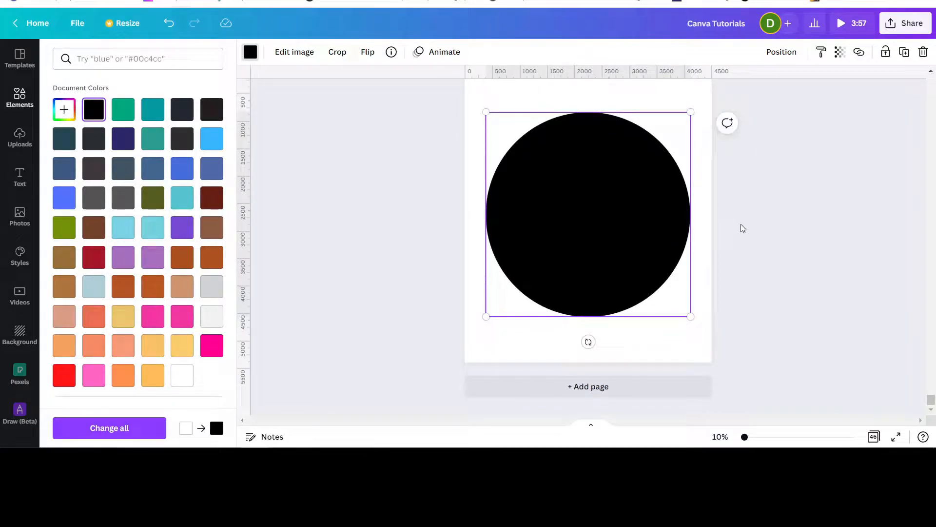
pyautogui.press('Escape')
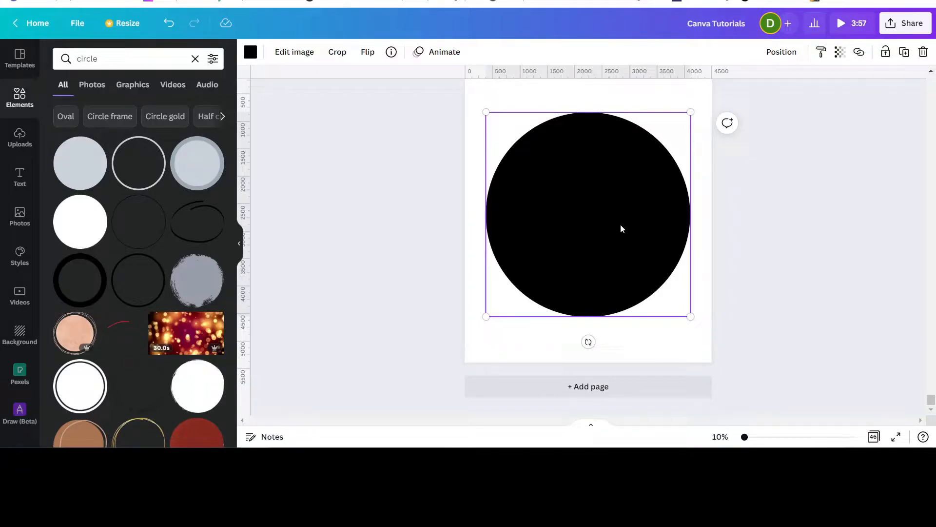
pyautogui.hotkey('ctrl', 'Tab')
# Try to crop the black circle from below so that only about its top third remains.
pyautogui.click(338, 53)
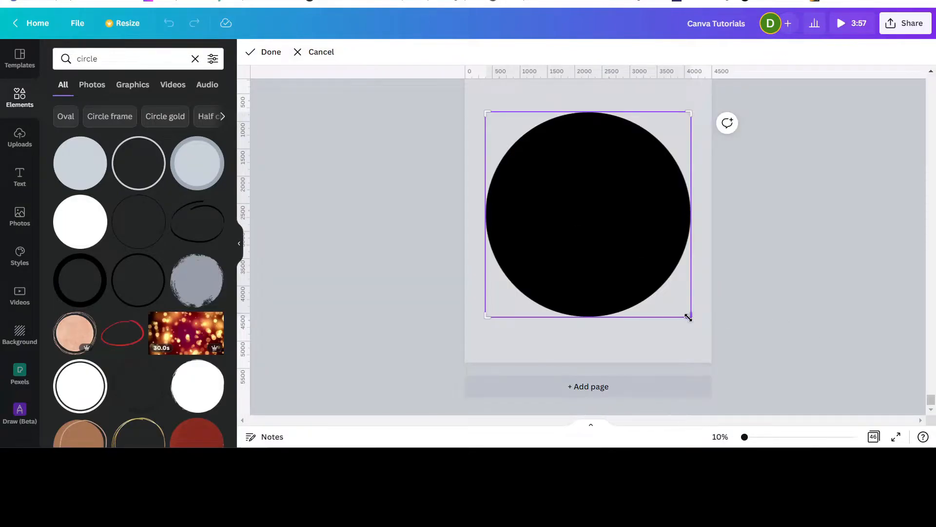
pyautogui.moveTo(689, 317); pyautogui.dragTo(709, 278)
pyautogui.moveTo(687, 316); pyautogui.dragTo(710, 173)
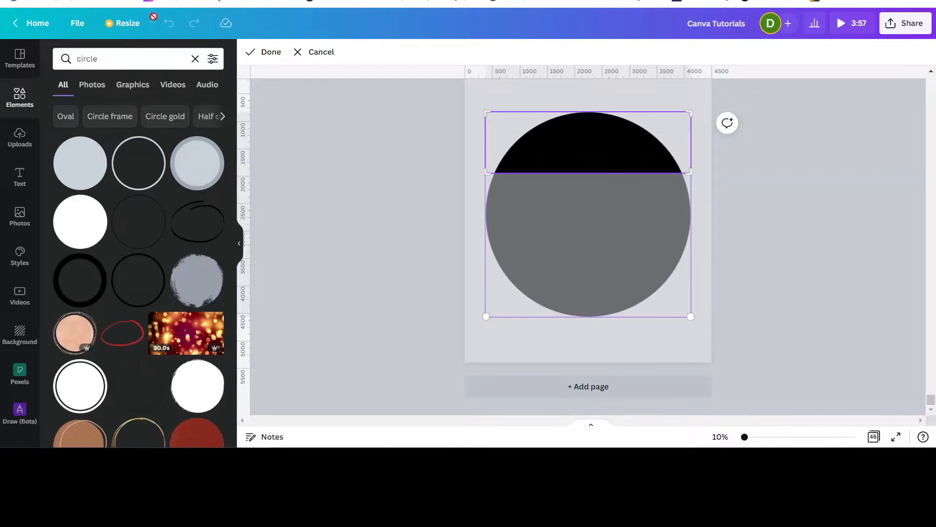
pyautogui.click(269, 55)
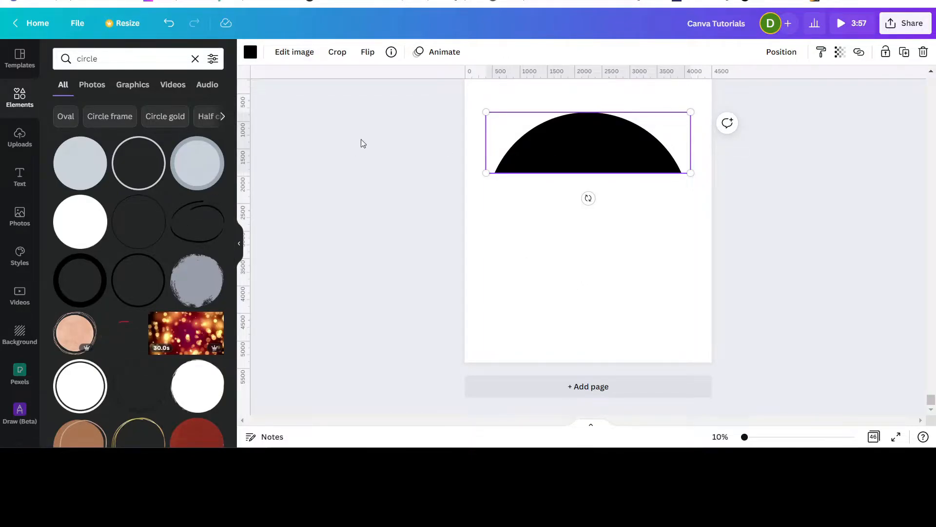
# Insert and delete another small white circle, and undo the crop on the black circle.
pyautogui.click(91, 218)
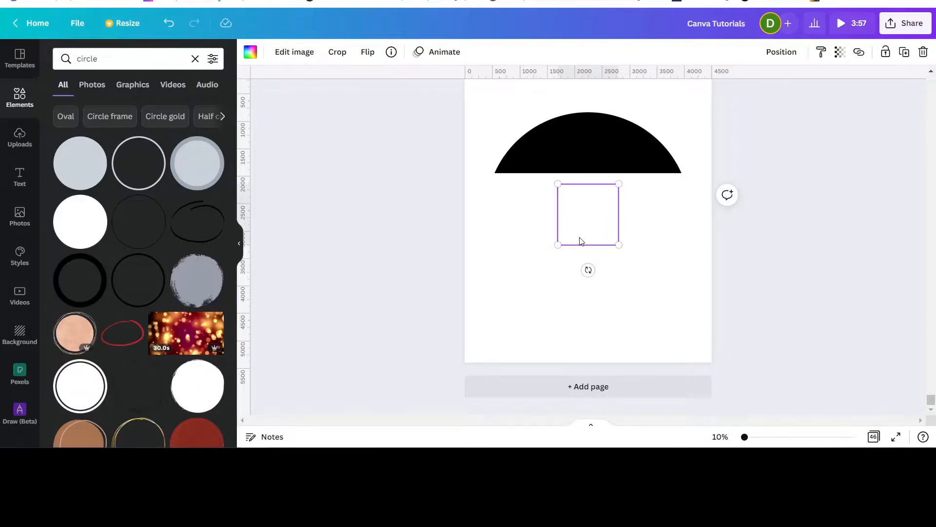
pyautogui.press('Delete')
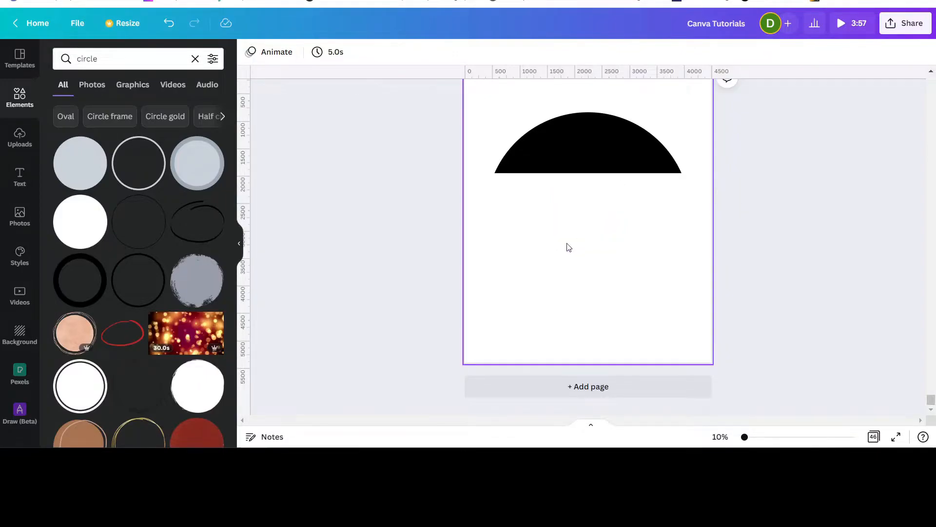
pyautogui.click(168, 25)
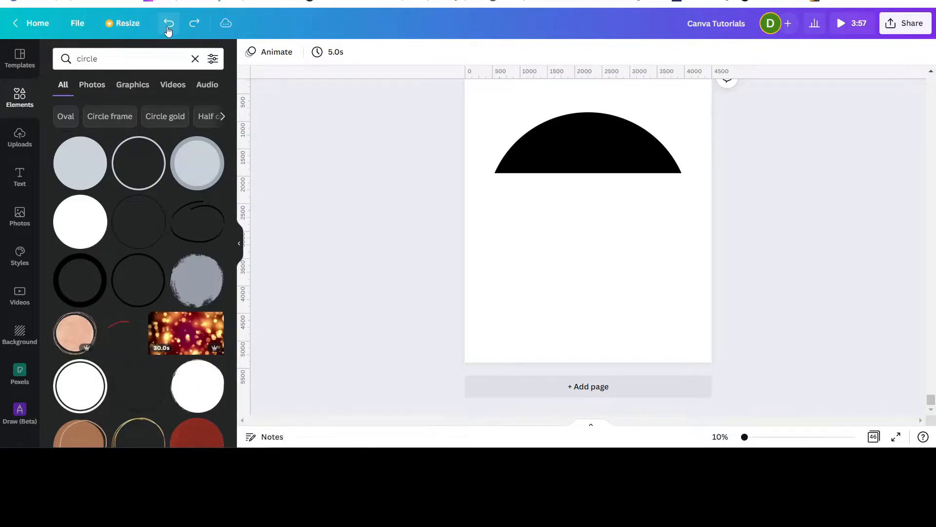
pyautogui.click(168, 24)
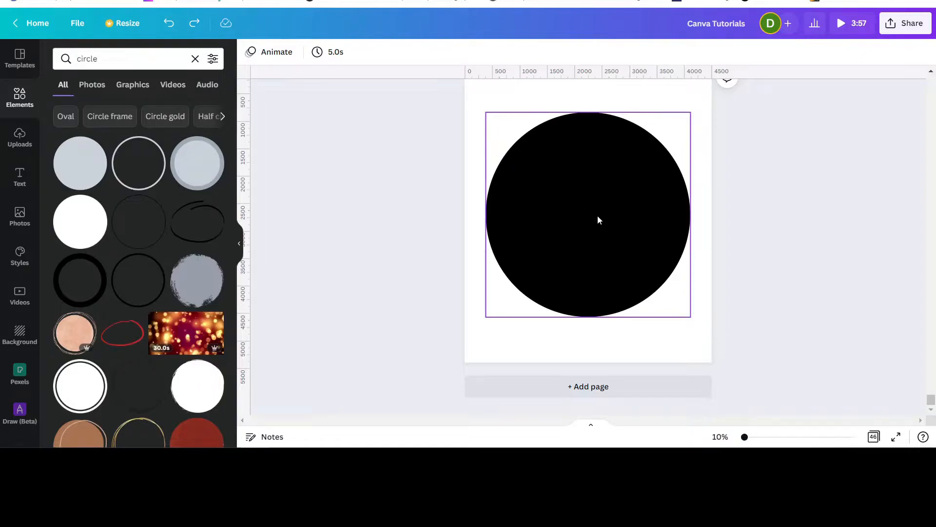
# Duplicate the full black circle several times, spread the copies over the lower page, and delete the surplus copy.
pyautogui.click(611, 201)
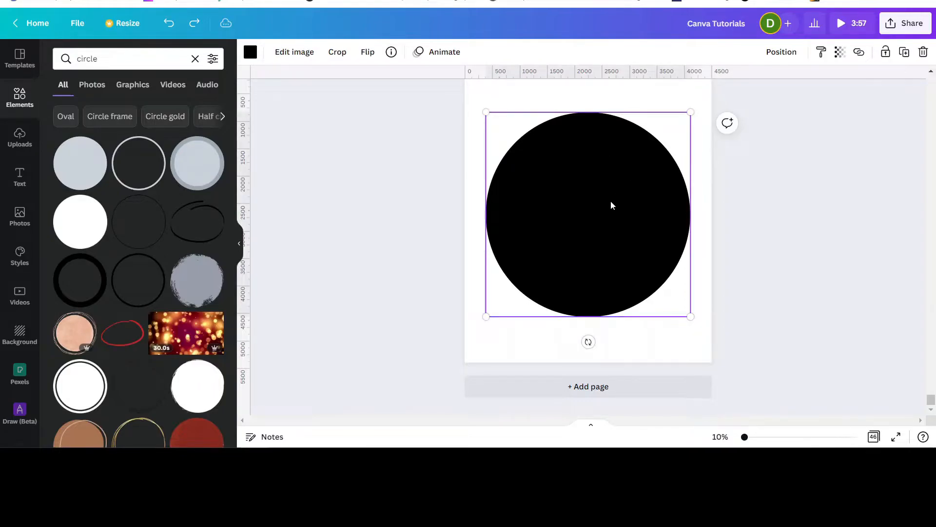
pyautogui.click(905, 53)
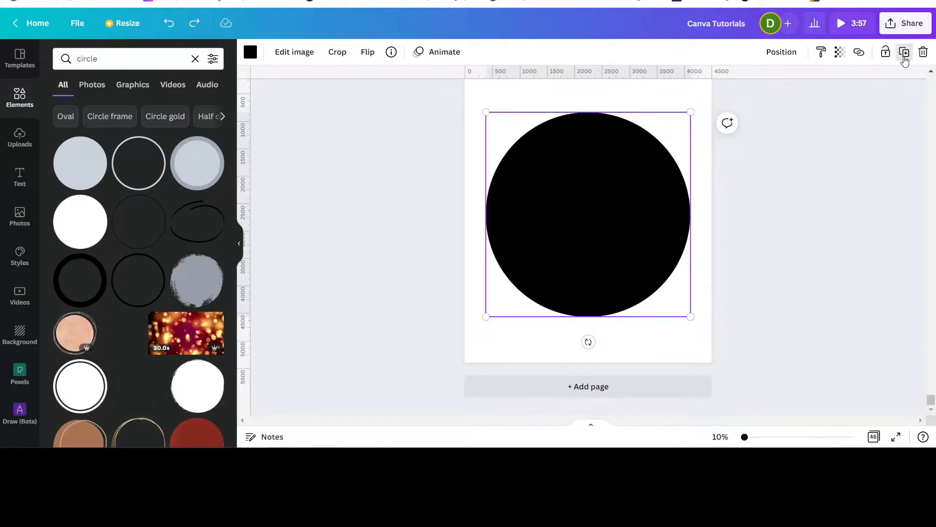
pyautogui.click(904, 54)
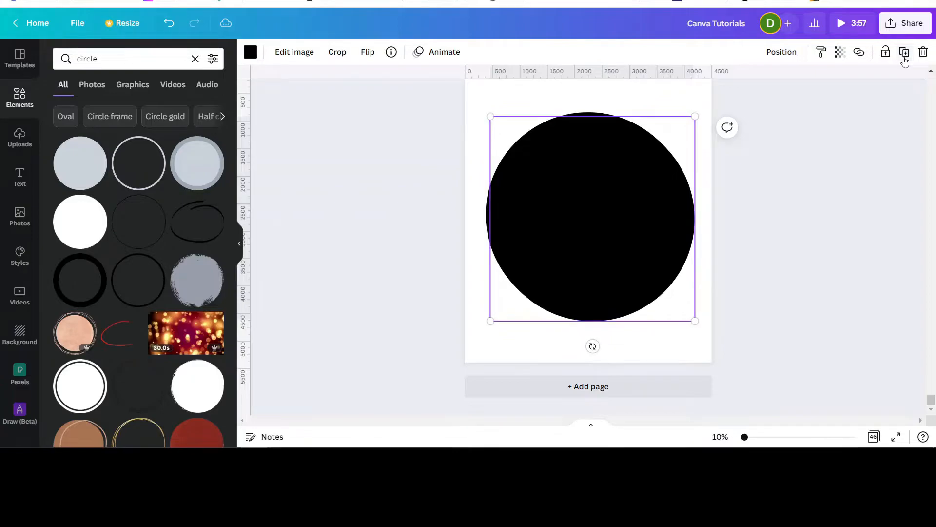
pyautogui.moveTo(608, 288); pyautogui.dragTo(636, 174)
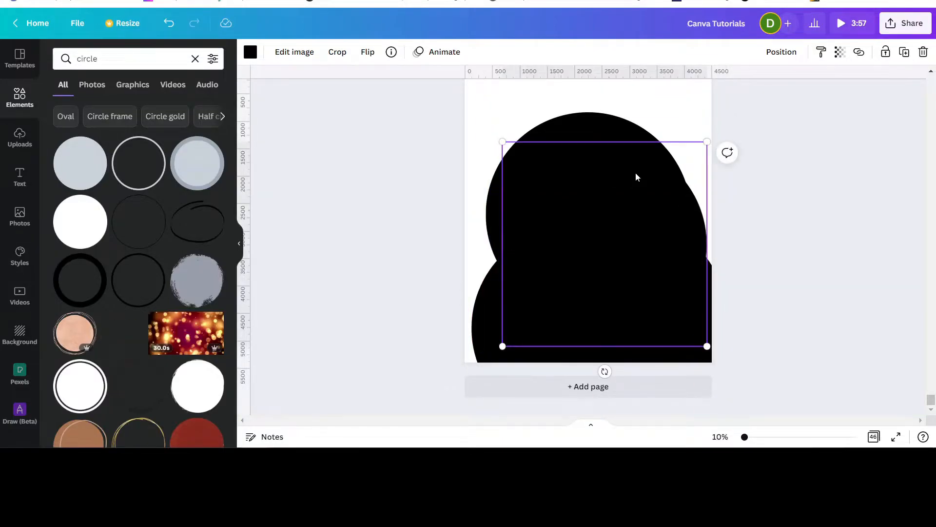
pyautogui.press('Delete')
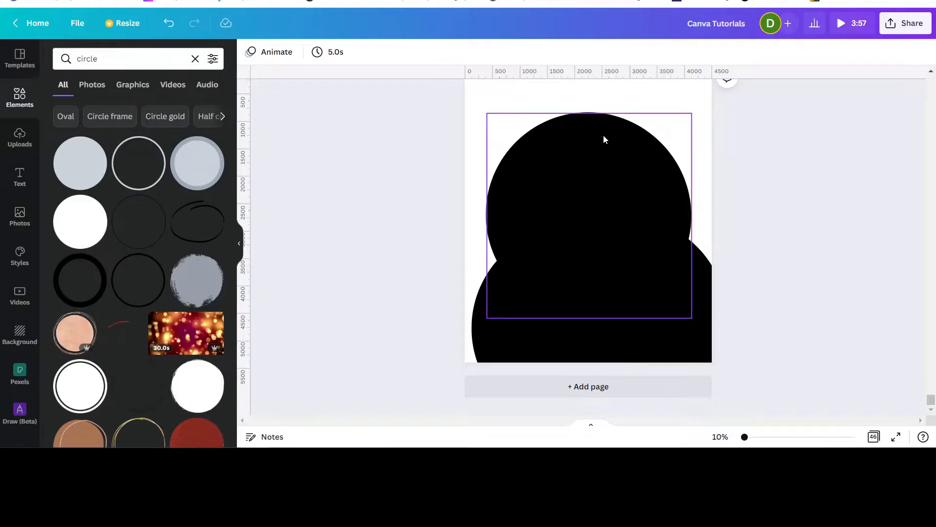
# Crop the uppermost black circle from below to about its top quarter.
pyautogui.click(557, 143)
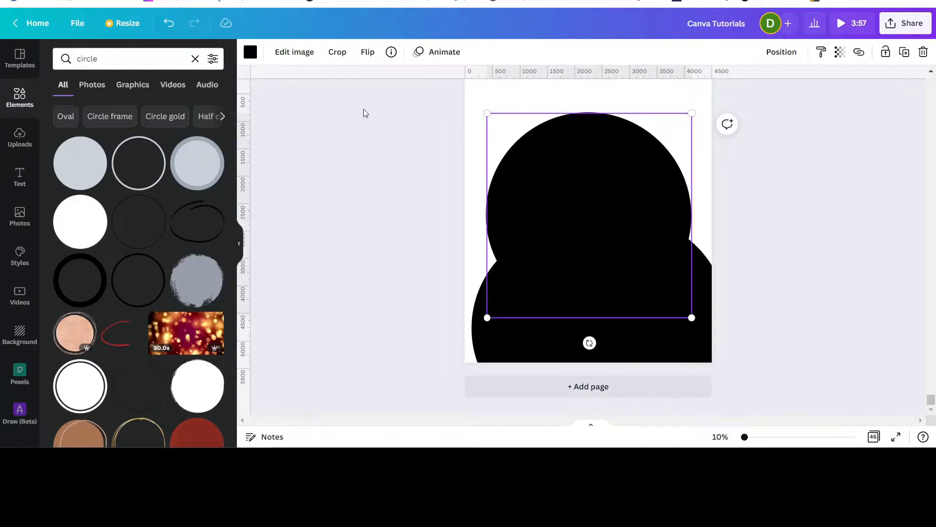
pyautogui.click(343, 53)
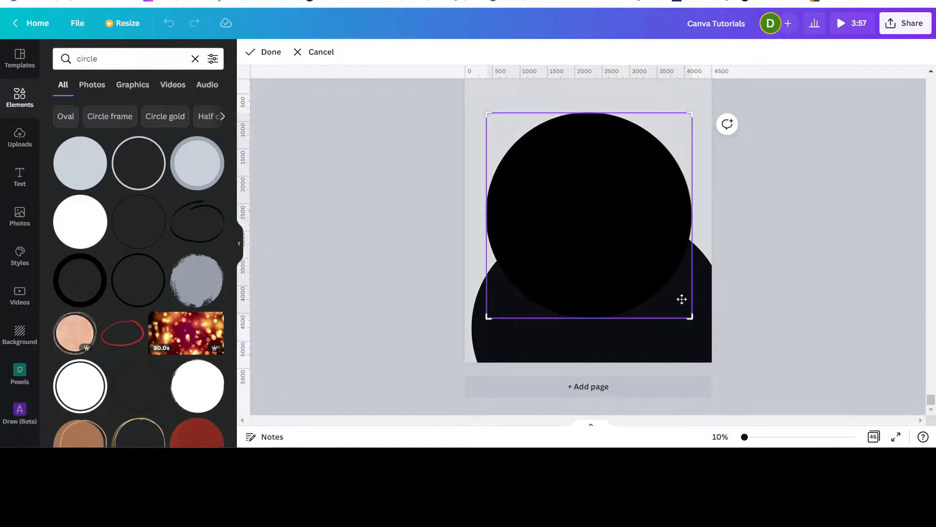
pyautogui.moveTo(688, 315); pyautogui.dragTo(690, 165)
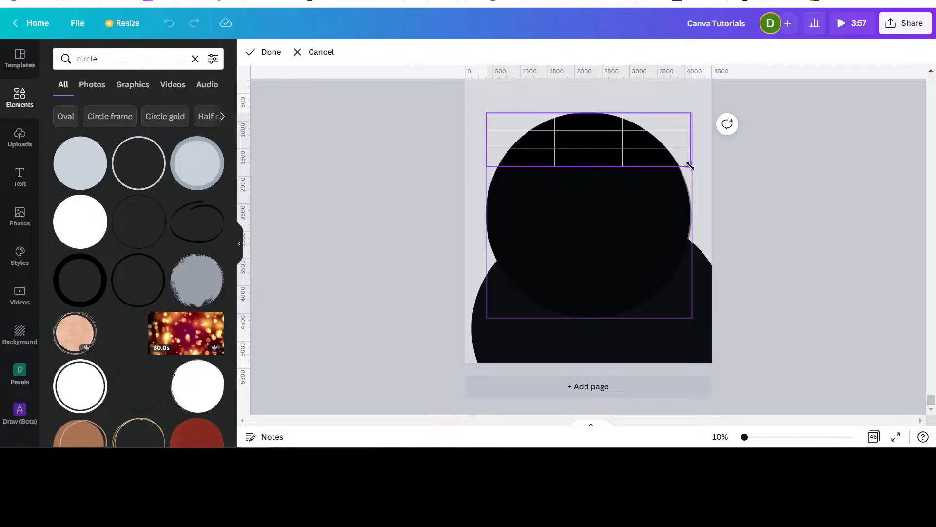
pyautogui.click(271, 53)
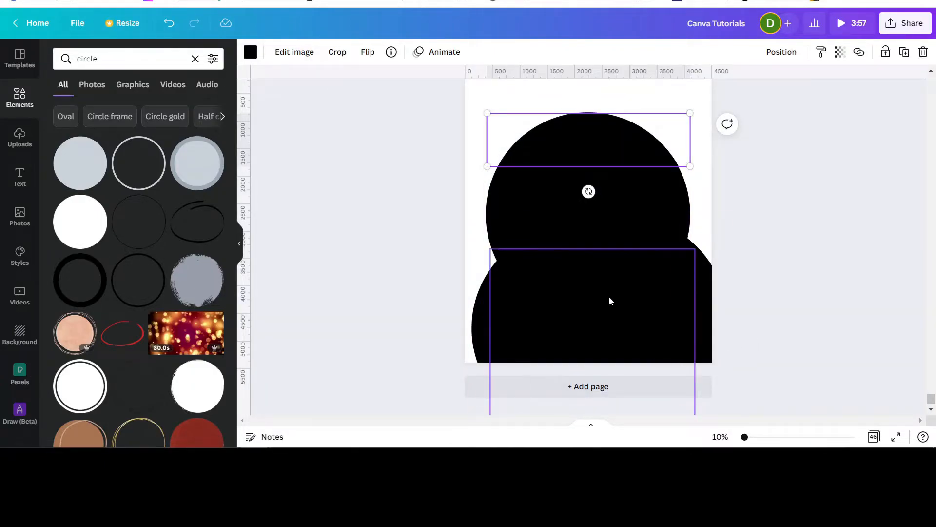
# Align a full black circle over the cropped top band and crop it to a second band reaching about mid-circle, leaving a thin gap between them.
pyautogui.moveTo(516, 199); pyautogui.dragTo(519, 244)
pyautogui.moveTo(600, 183); pyautogui.dragTo(597, 146)
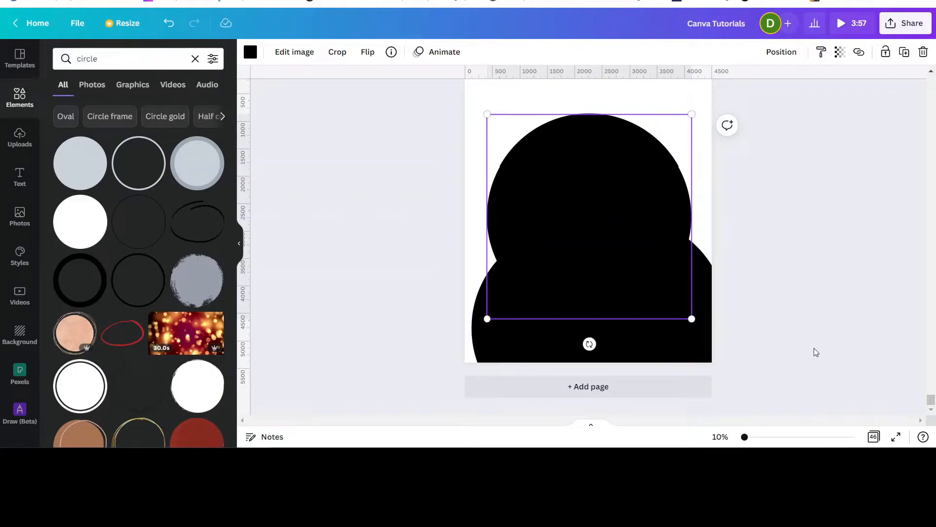
pyautogui.click(337, 52)
pyautogui.moveTo(692, 114); pyautogui.dragTo(701, 169)
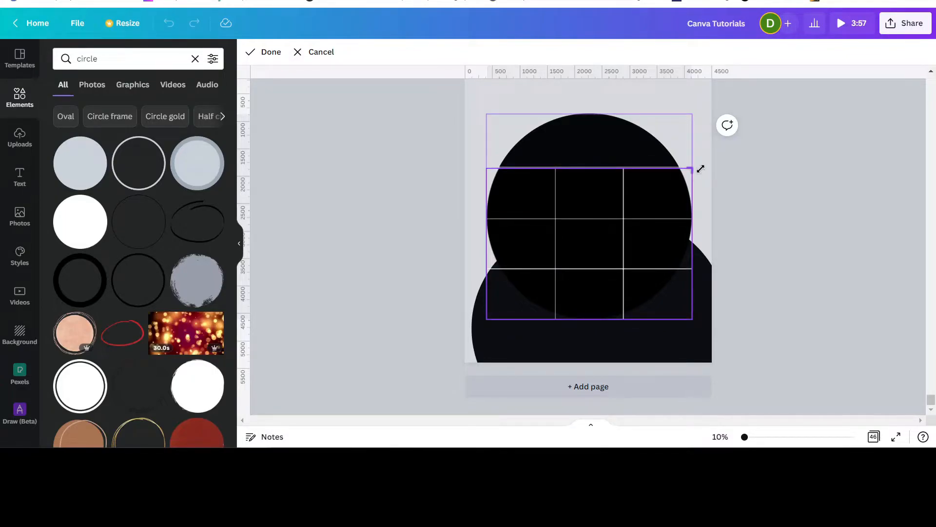
pyautogui.moveTo(701, 169); pyautogui.dragTo(701, 169)
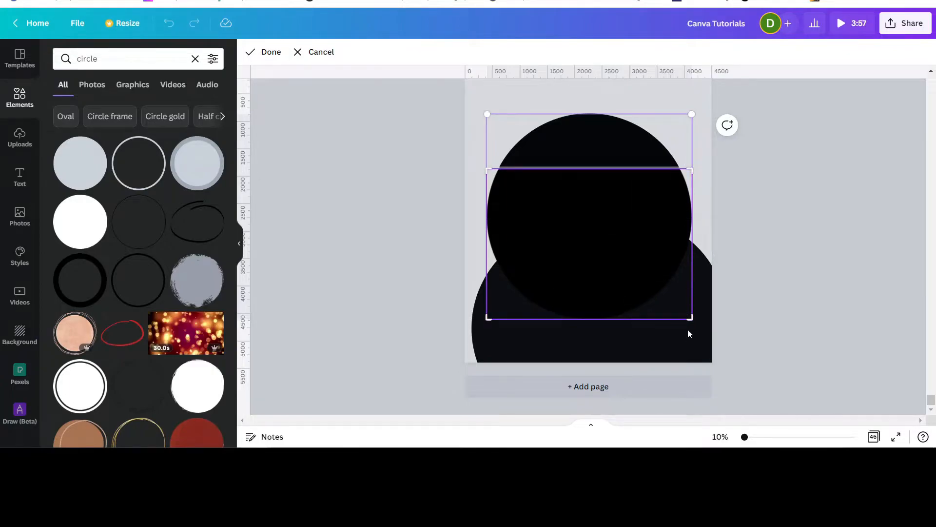
pyautogui.moveTo(689, 318); pyautogui.dragTo(694, 221)
pyautogui.click(270, 51)
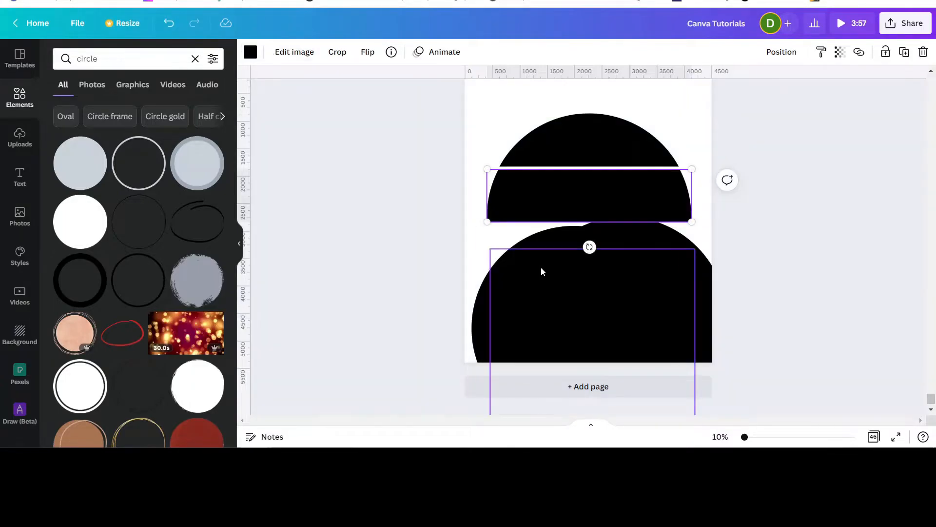
# Align another full circle copy over the bands and crop it to a third band of about a quarter height, just below the second.
pyautogui.moveTo(578, 311); pyautogui.dragTo(576, 169)
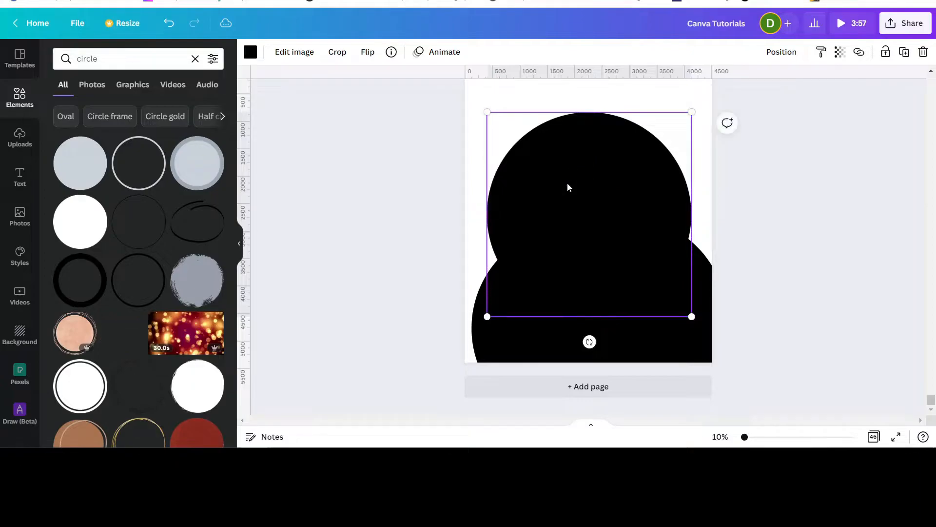
pyautogui.click(337, 52)
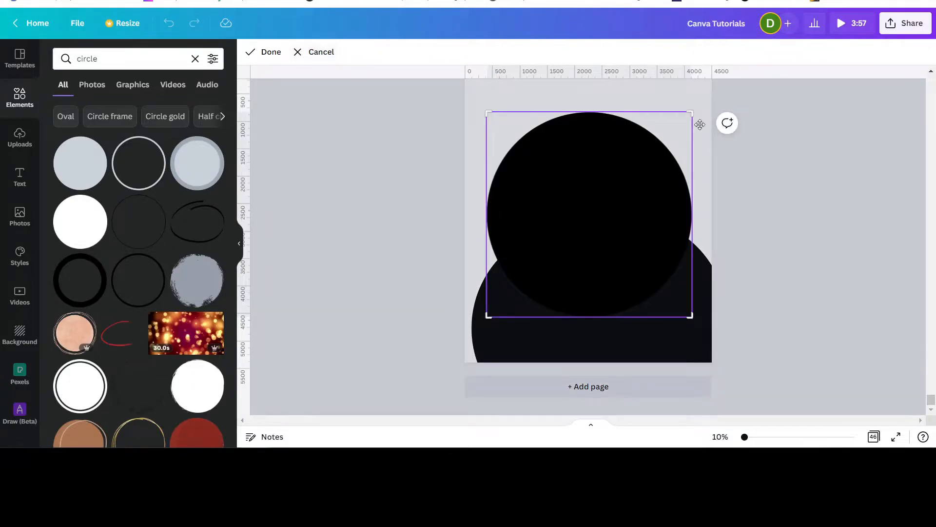
pyautogui.moveTo(689, 115); pyautogui.dragTo(694, 223)
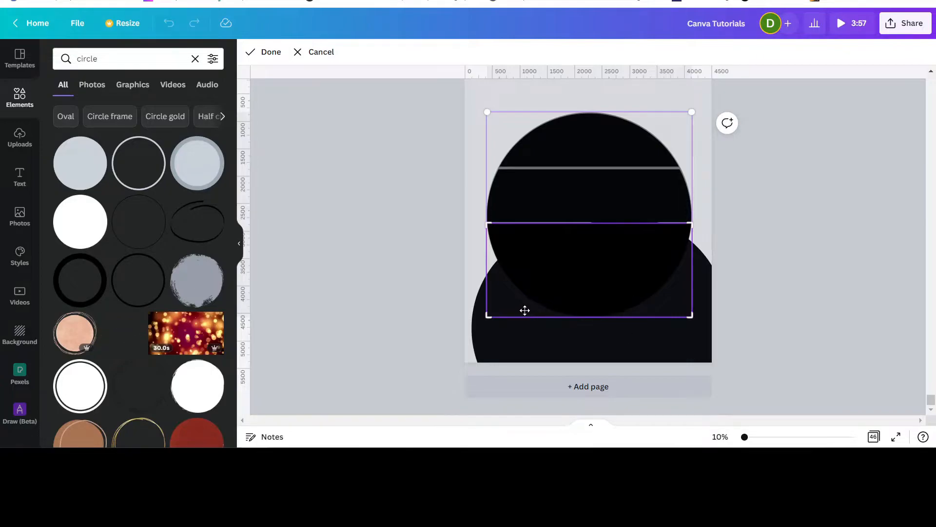
pyautogui.moveTo(488, 314); pyautogui.dragTo(481, 273)
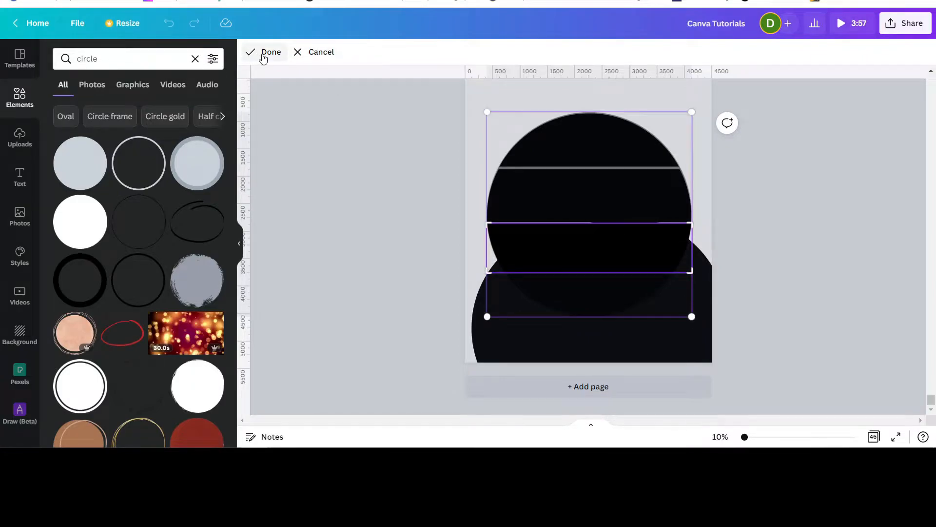
pyautogui.click(263, 52)
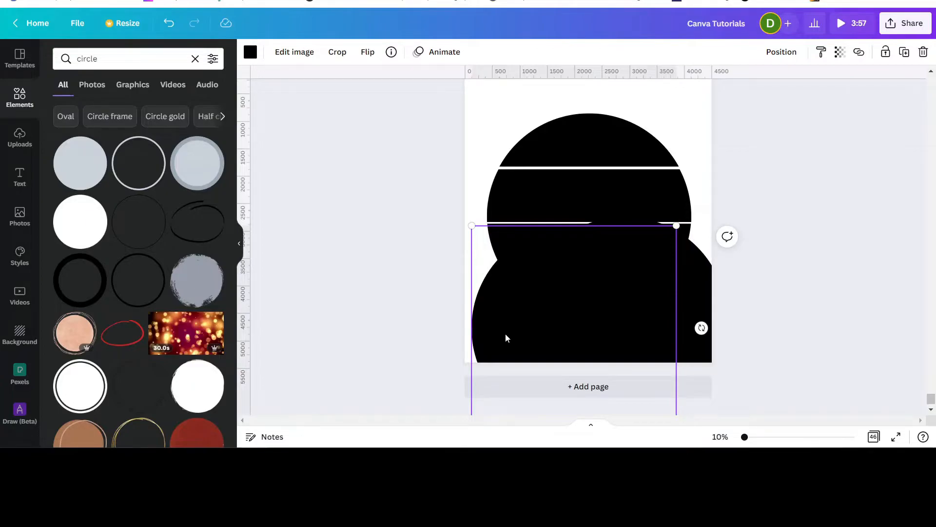
# Align the last full circle copy over the bands and crop it from above to form the bottom band below a thin gap.
pyautogui.moveTo(505, 332); pyautogui.dragTo(619, 235)
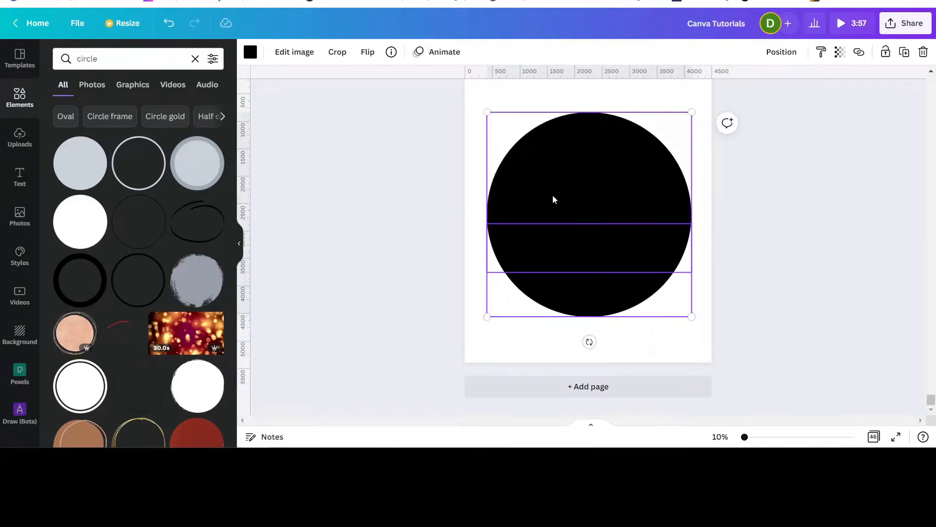
pyautogui.click(337, 53)
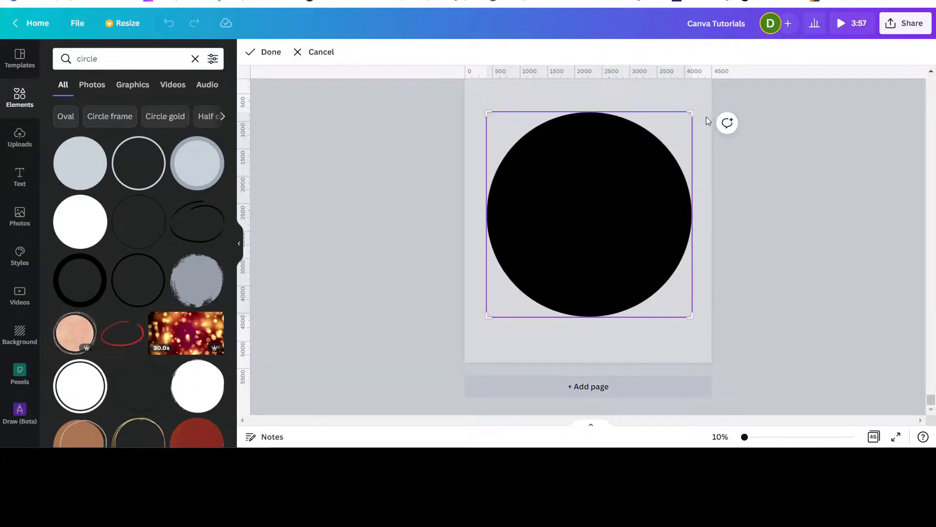
pyautogui.moveTo(693, 111); pyautogui.dragTo(709, 274)
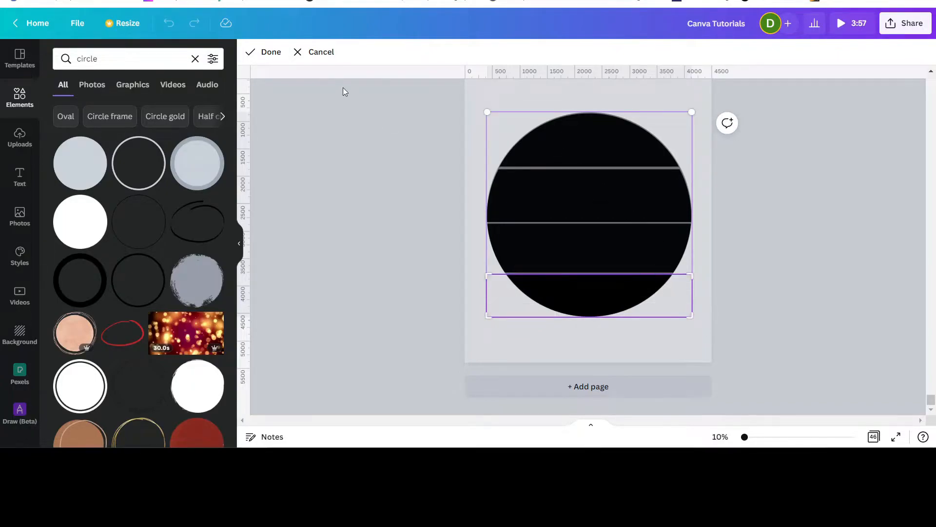
pyautogui.click(265, 52)
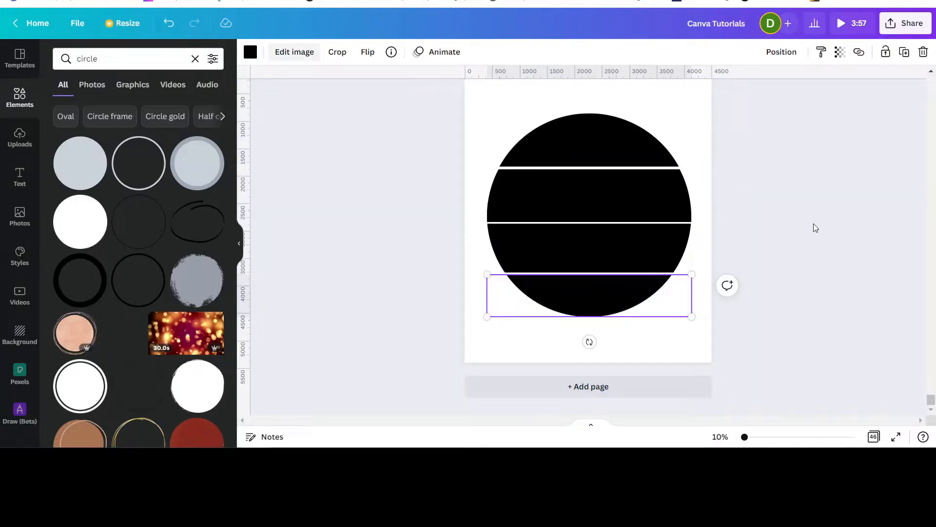
pyautogui.click(748, 153)
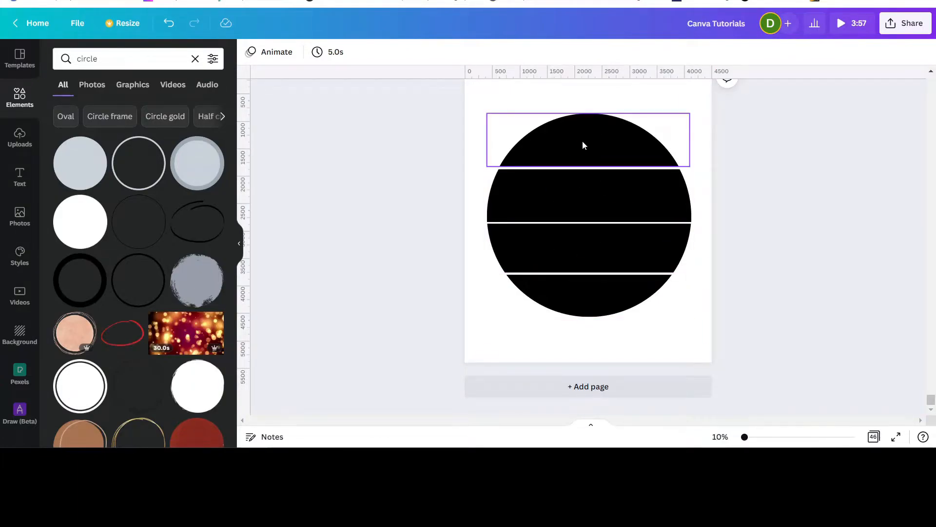
# Crop the top band slightly more from below to widen the gap above the second band.
pyautogui.click(532, 147)
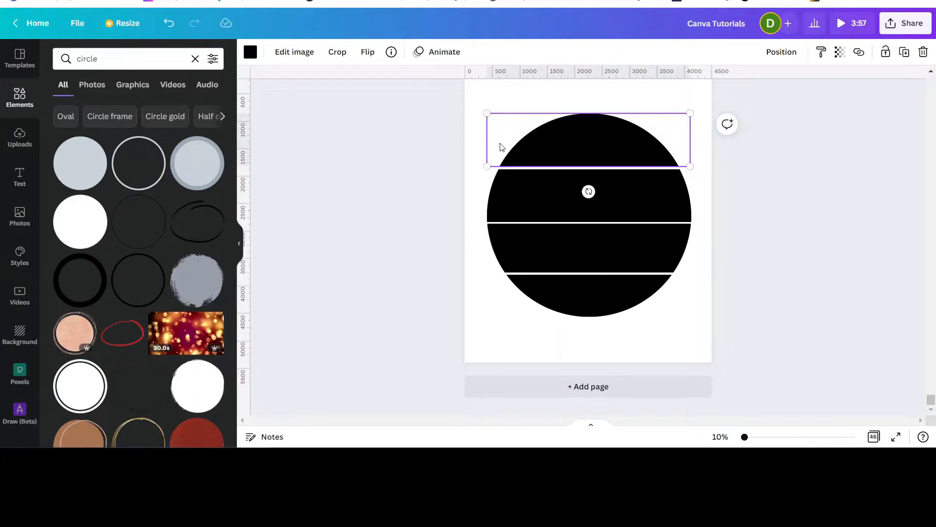
pyautogui.click(337, 52)
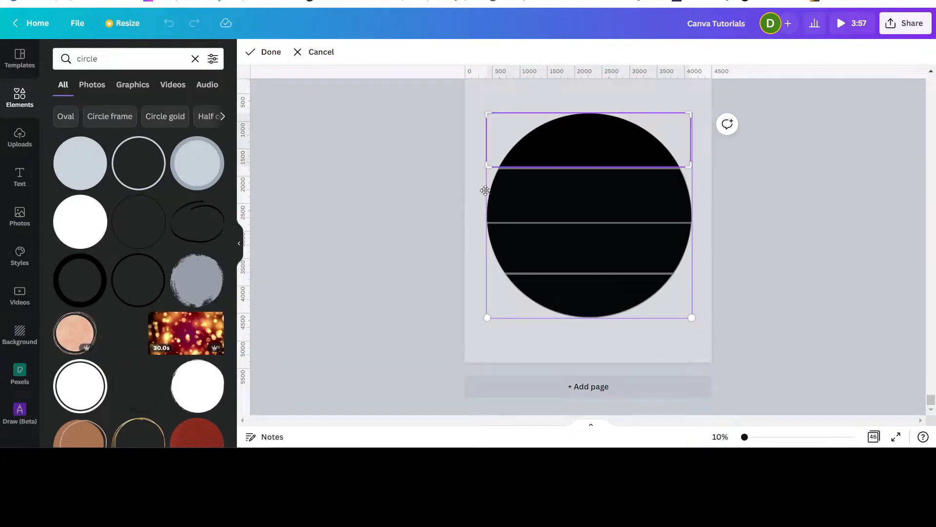
pyautogui.moveTo(484, 166); pyautogui.dragTo(483, 165)
pyautogui.click(268, 52)
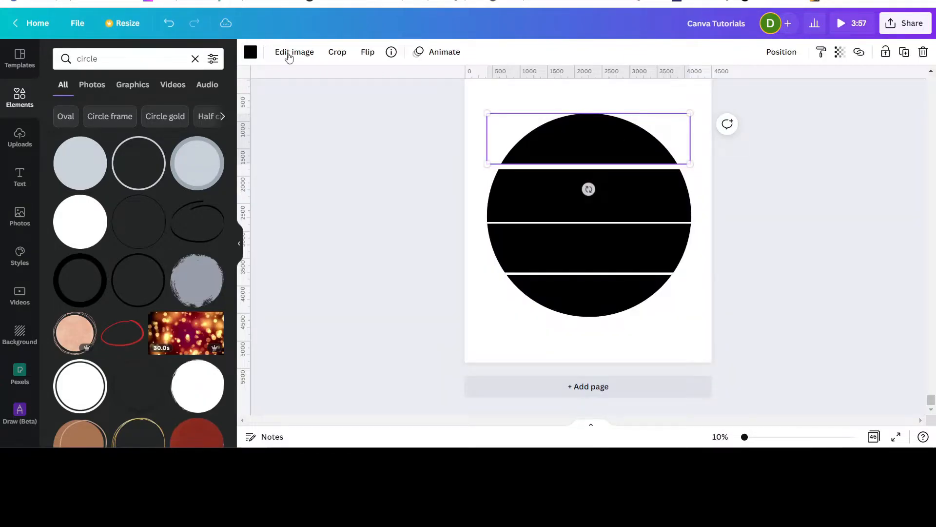
# Recrop the second band, extending its upper edge slightly upward and trimming its lower edge slightly.
pyautogui.click(538, 204)
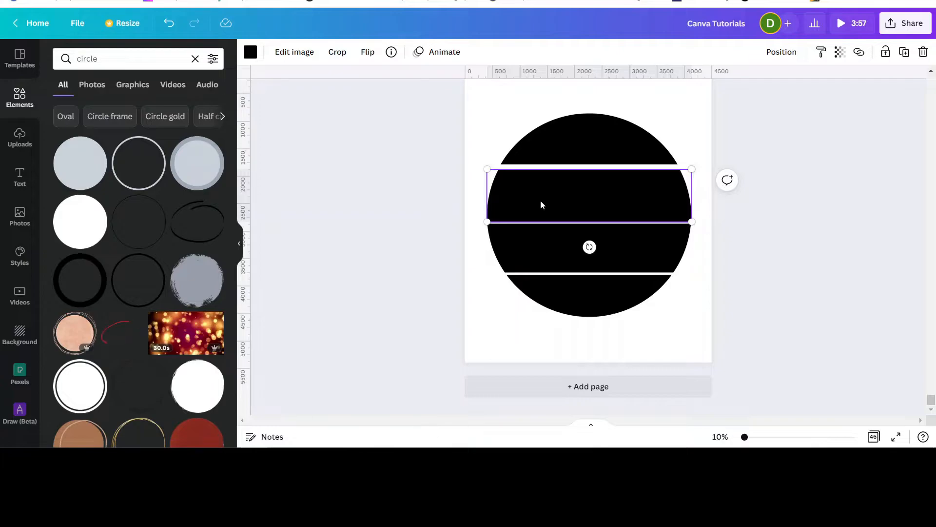
pyautogui.click(337, 51)
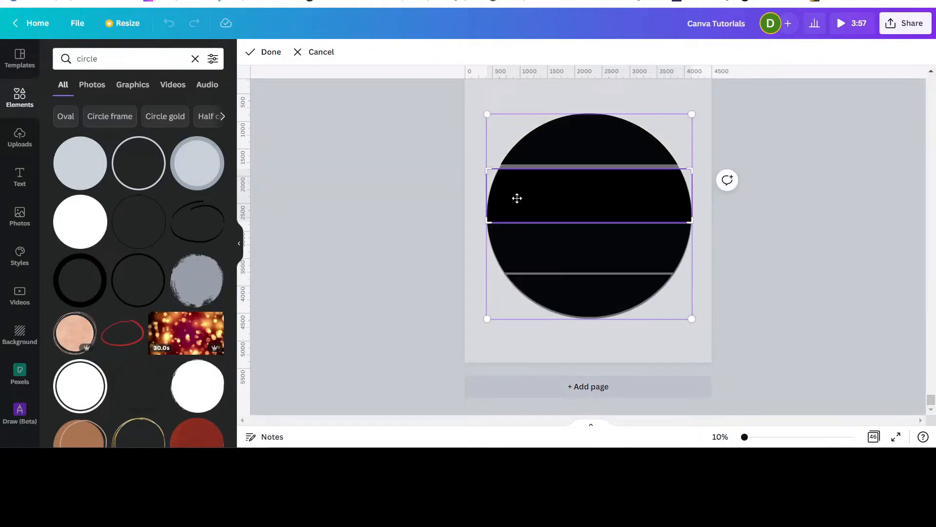
pyautogui.moveTo(486, 168); pyautogui.dragTo(484, 168)
pyautogui.moveTo(485, 225); pyautogui.dragTo(484, 218)
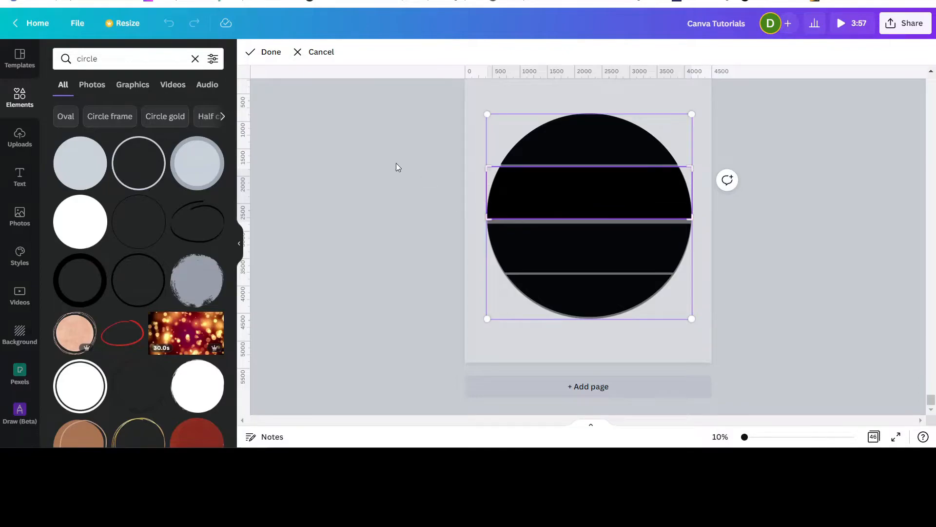
pyautogui.click(267, 53)
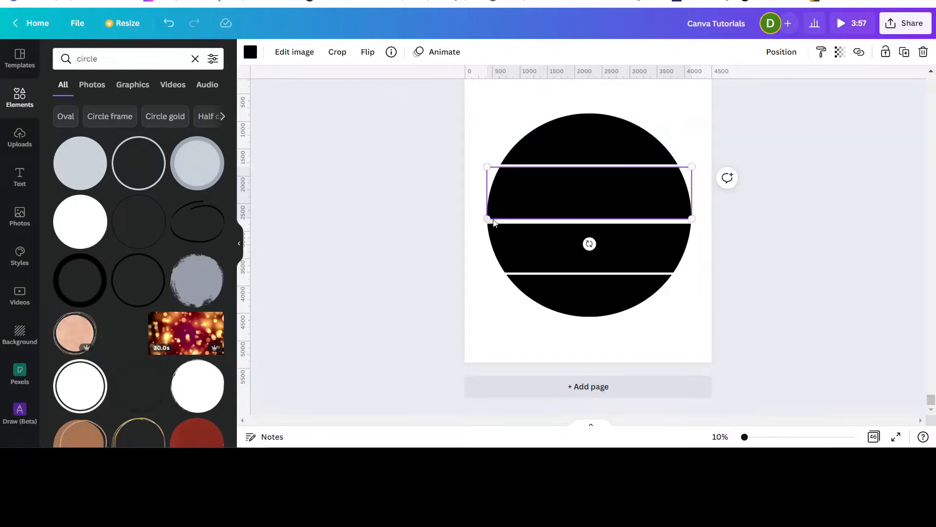
# Recrop the third band, raising its upper edge toward the second band and trimming its lower edge slightly.
pyautogui.click(511, 238)
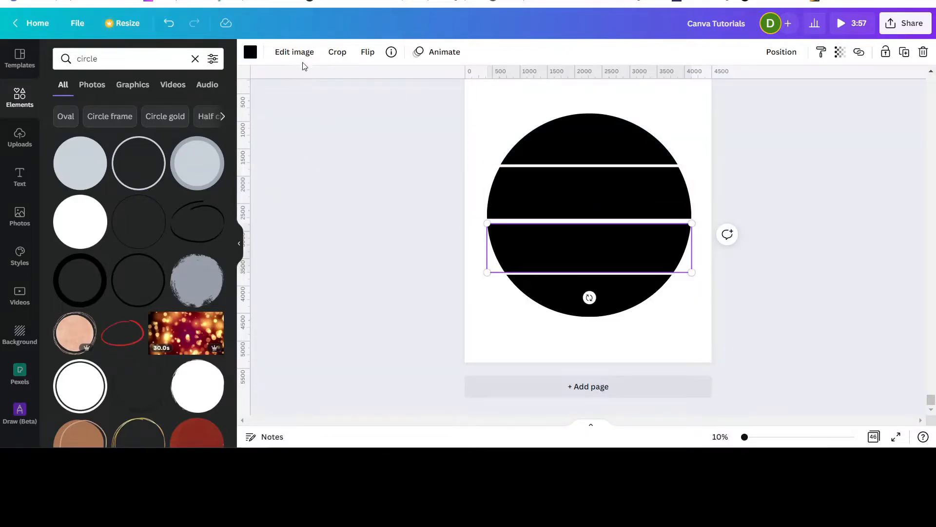
pyautogui.click(337, 53)
pyautogui.moveTo(487, 223); pyautogui.dragTo(483, 221)
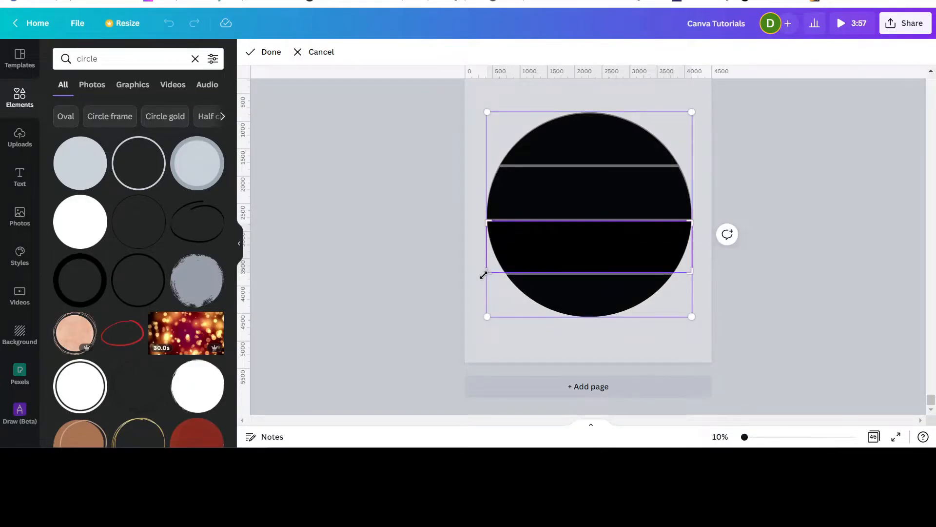
pyautogui.moveTo(487, 271); pyautogui.dragTo(485, 266)
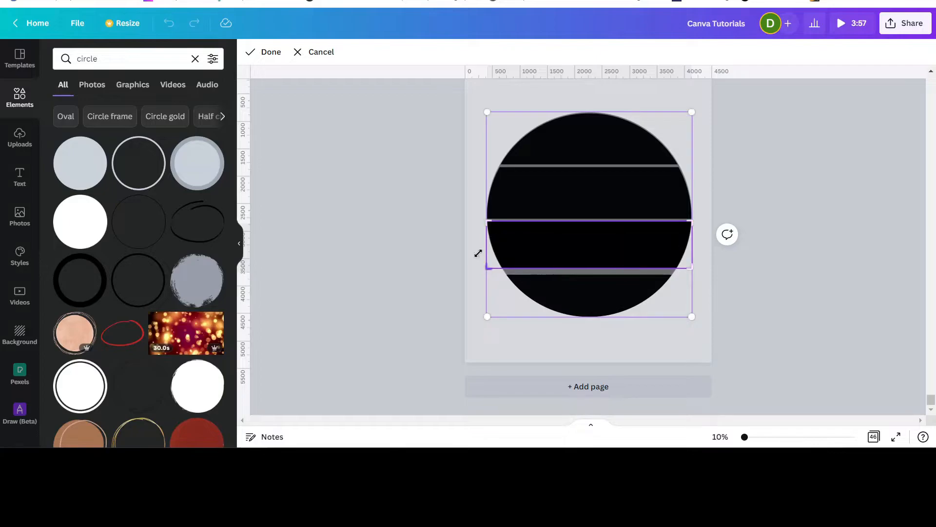
pyautogui.click(268, 53)
# Extend the bottom band's crop upward so its gap to the third band matches the other gaps, and deselect it.
pyautogui.click(566, 292)
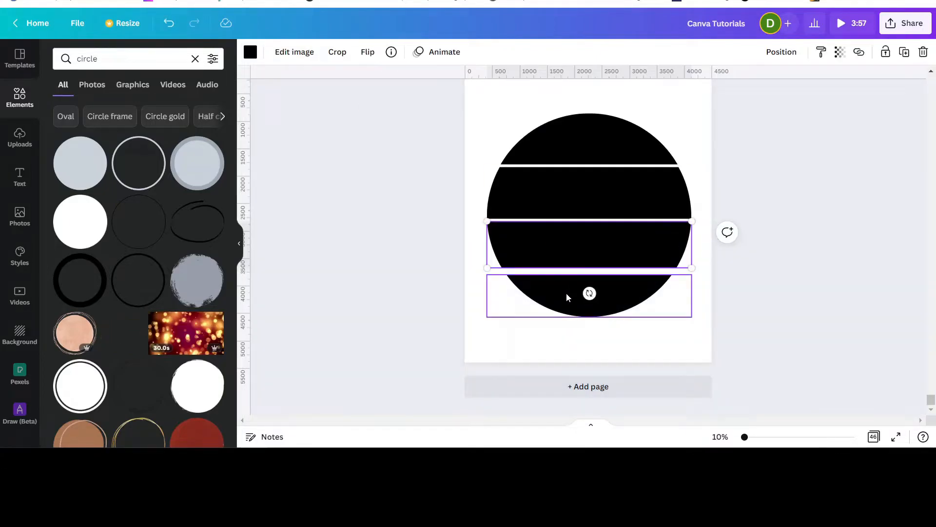
pyautogui.click(336, 52)
pyautogui.moveTo(482, 275); pyautogui.dragTo(477, 268)
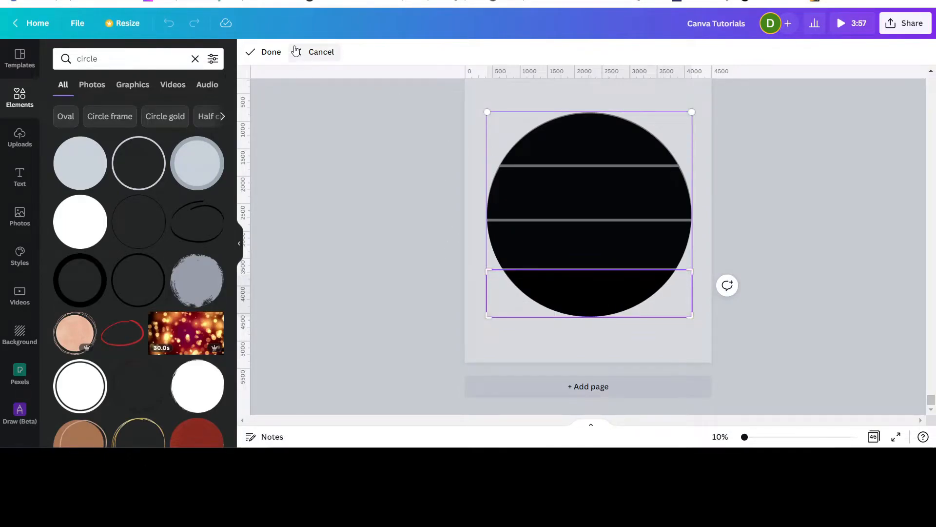
pyautogui.click(270, 52)
pyautogui.click(761, 158)
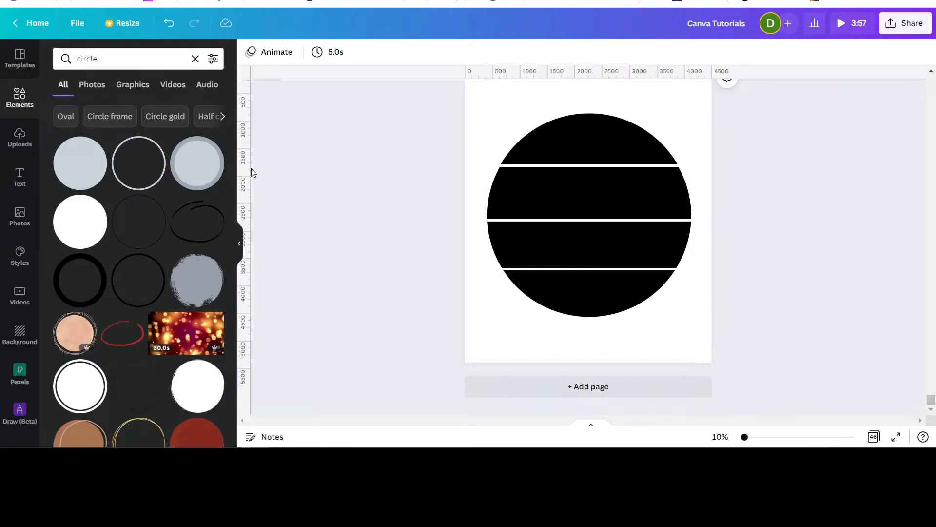
# Turn the rulers and guides off and back on.
pyautogui.click(70, 23)
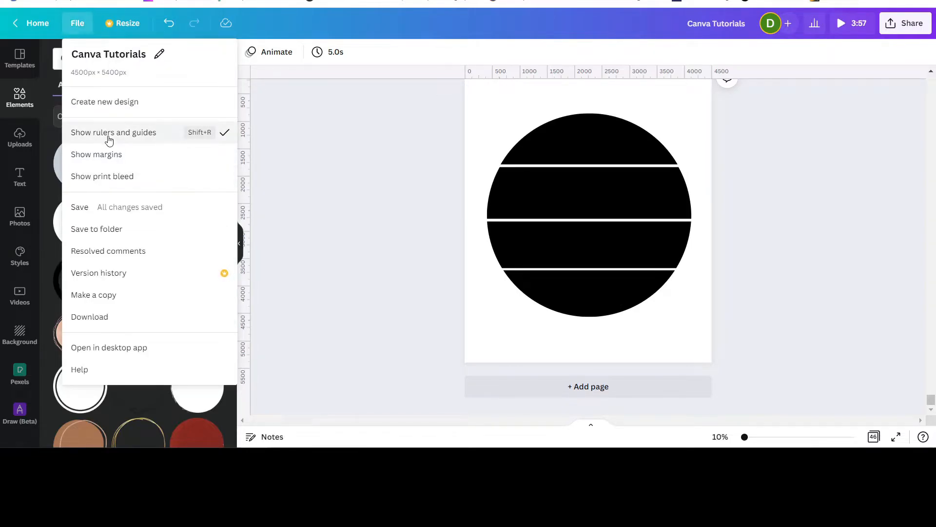
pyautogui.click(216, 133)
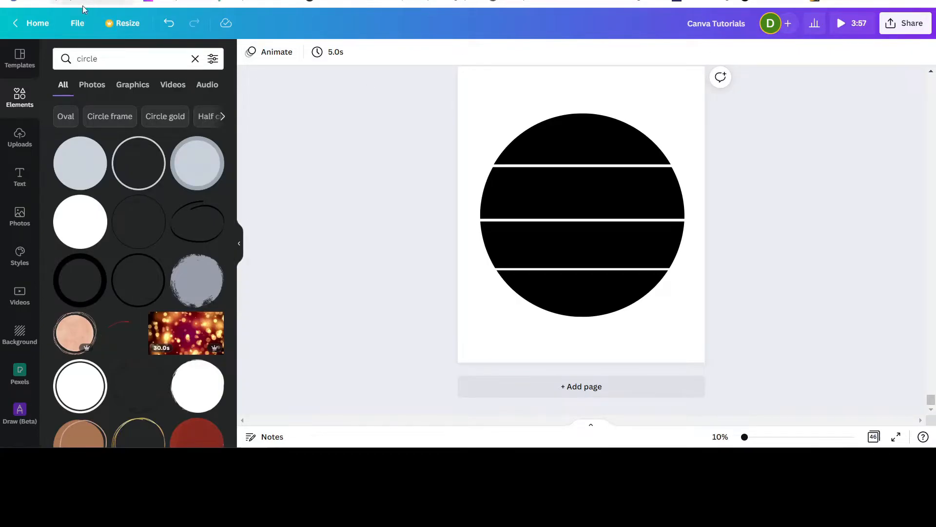
pyautogui.click(77, 23)
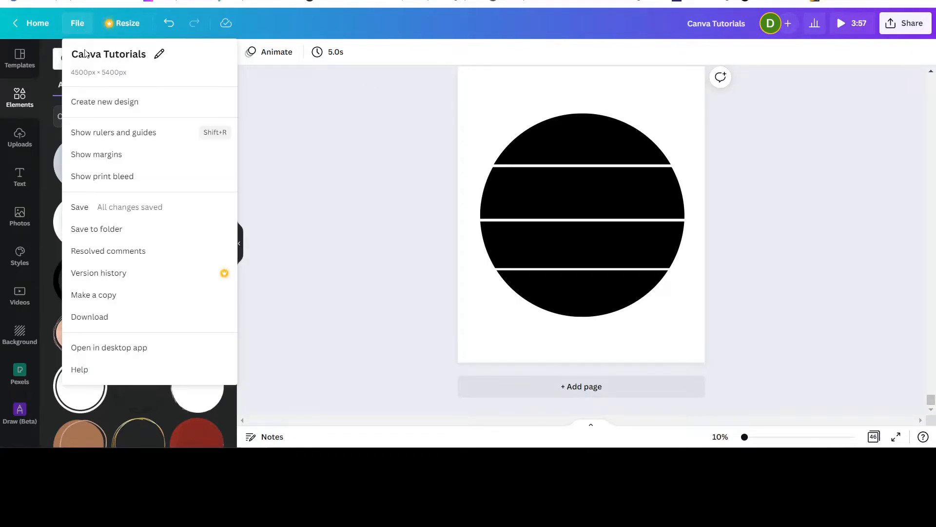
pyautogui.click(120, 133)
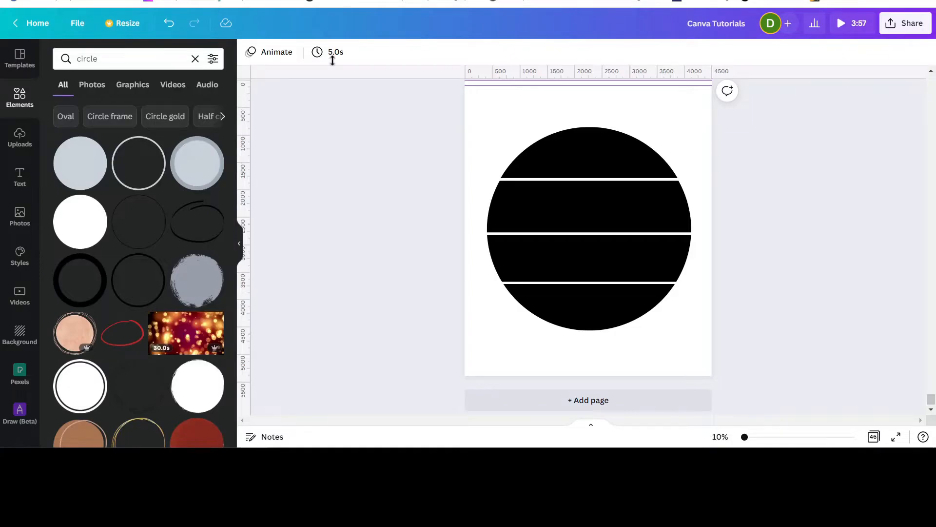
# Place horizontal guides near the circle's middle and at its lowest gap, and remove both from the page.
pyautogui.moveTo(395, 77); pyautogui.dragTo(373, 228)
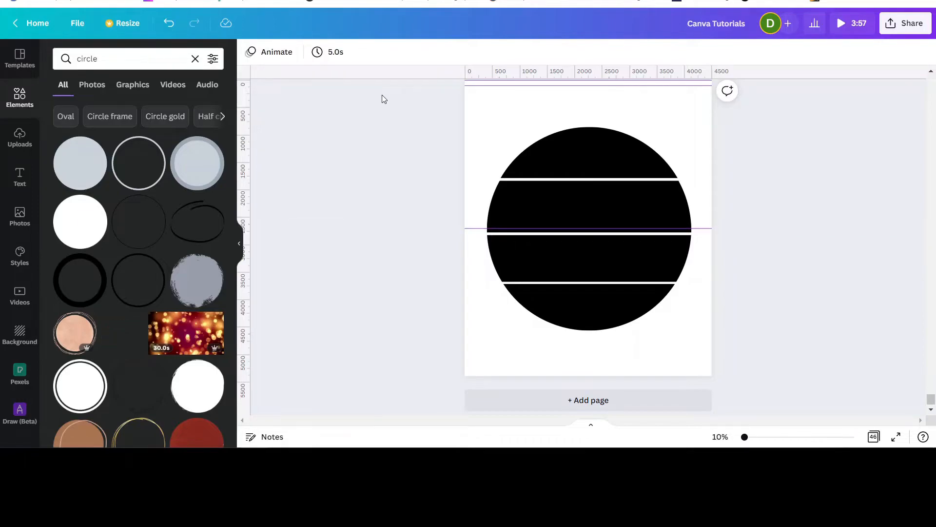
pyautogui.moveTo(374, 73); pyautogui.dragTo(361, 282)
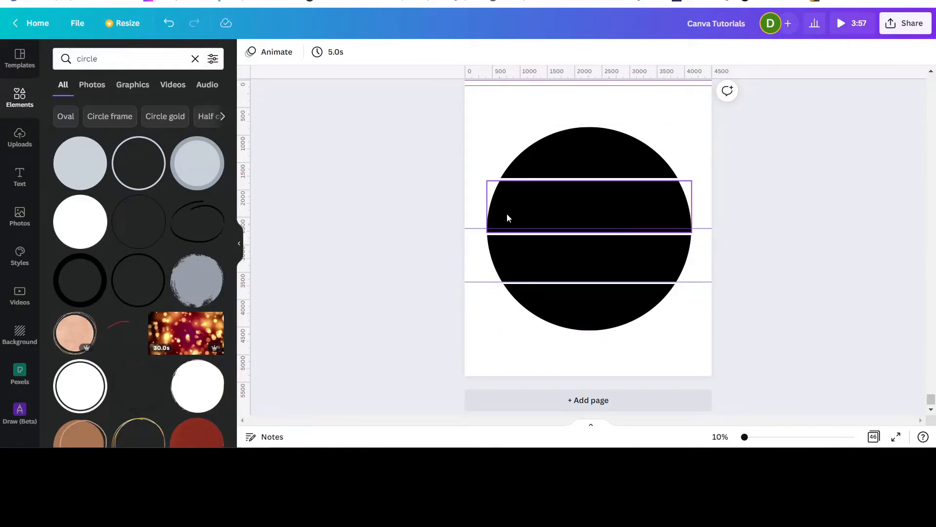
pyautogui.moveTo(467, 219); pyautogui.dragTo(475, 61)
pyautogui.moveTo(472, 281); pyautogui.dragTo(476, 68)
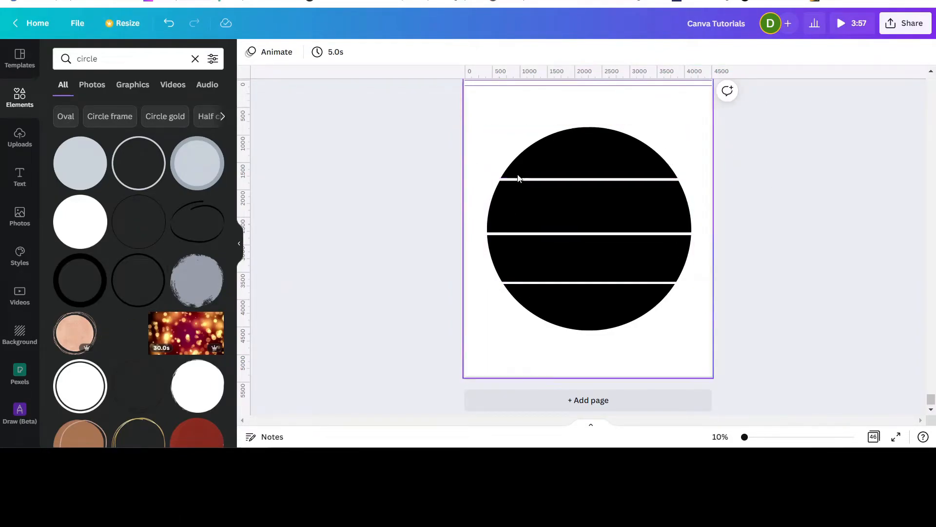
# Recolor the circle's top band with #E9EDC9, copied from the green-to-tan palette in Coolors.
pyautogui.click(589, 156)
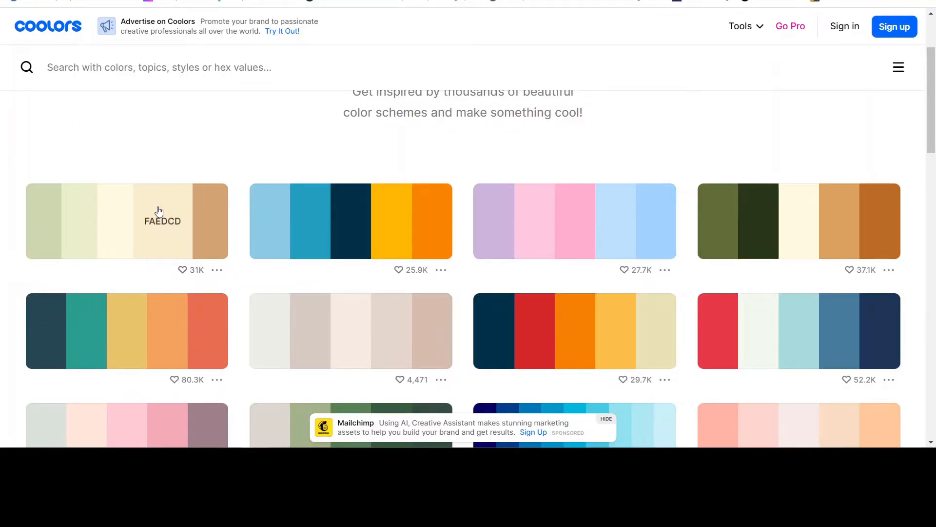
pyautogui.click(90, 223)
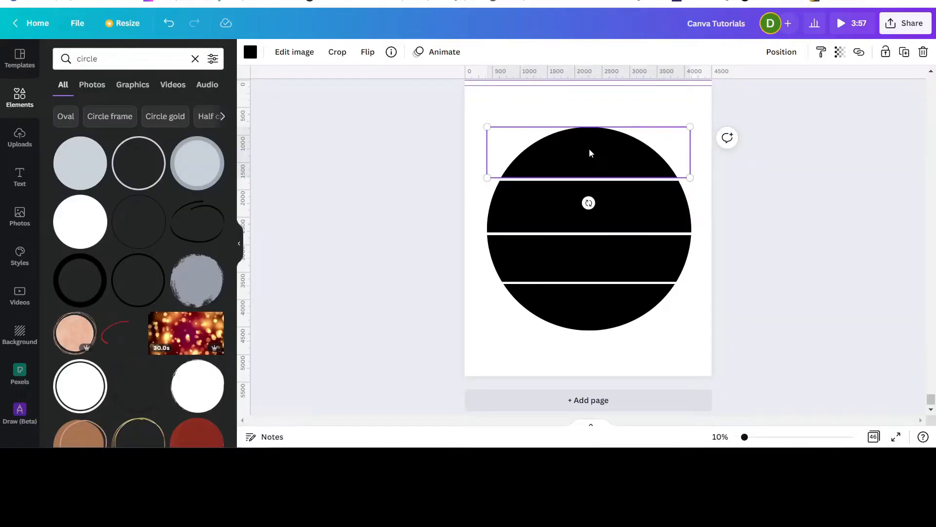
pyautogui.click(249, 52)
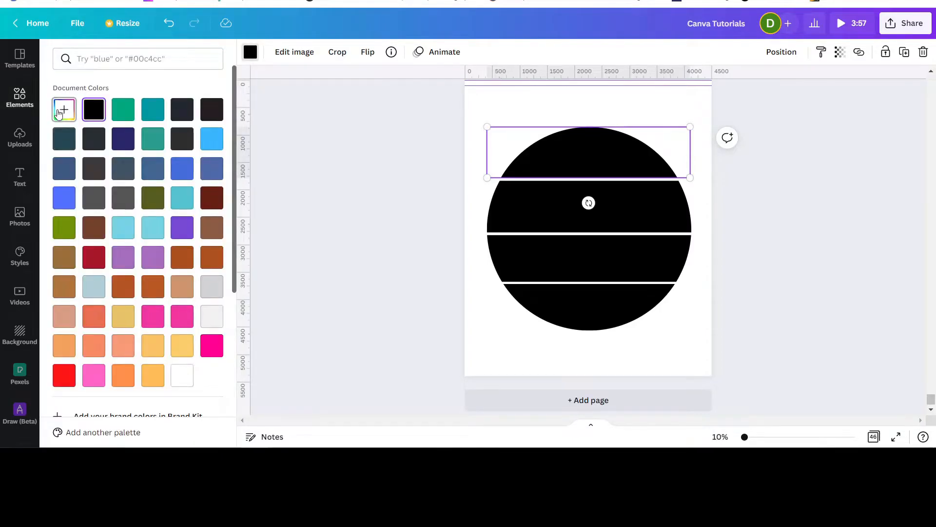
pyautogui.click(59, 112)
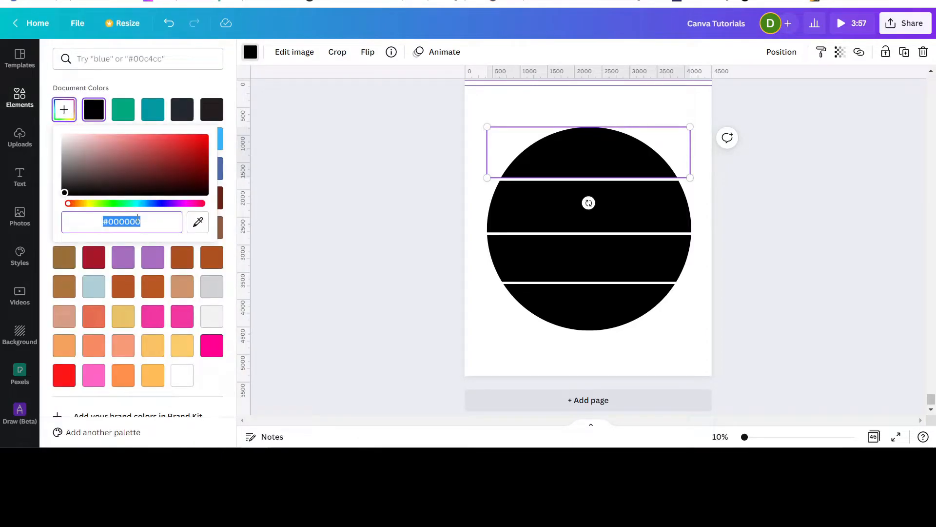
pyautogui.rightClick(111, 222)
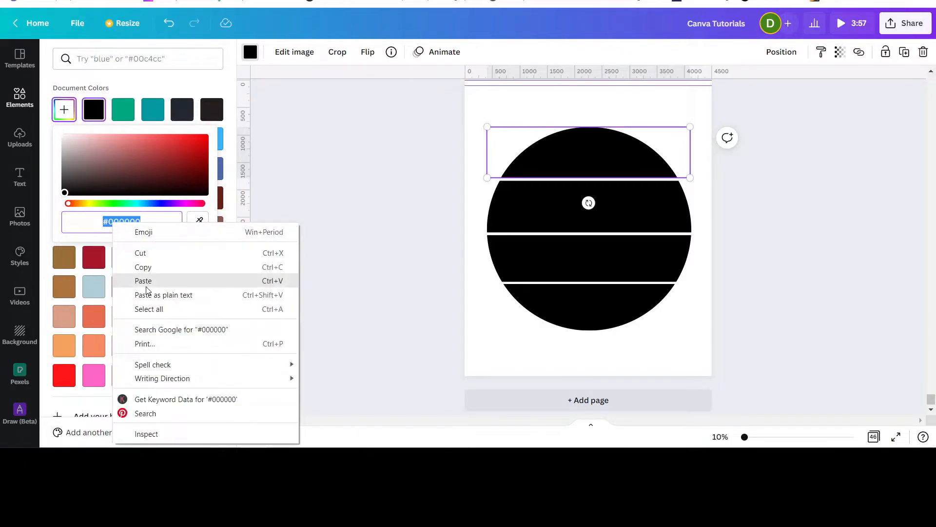
pyautogui.click(143, 281)
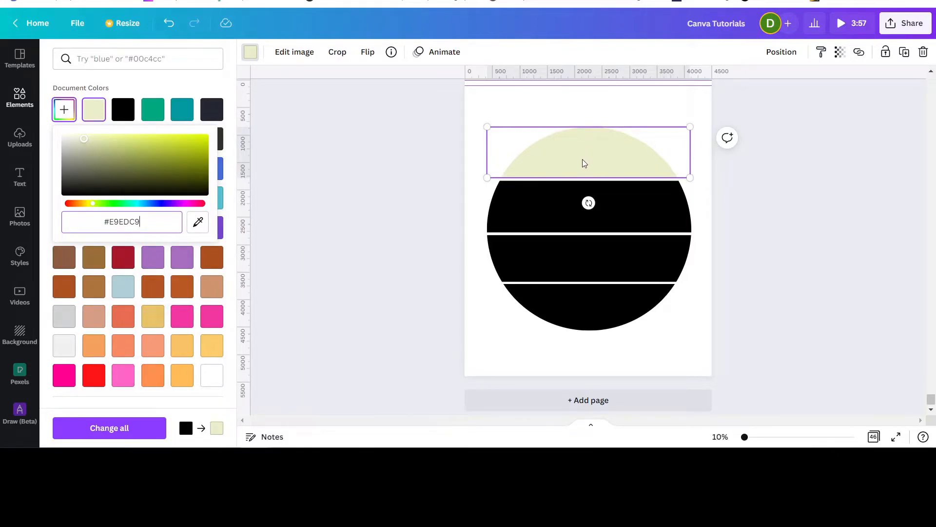
# Recolor the second band with #FEFAE0, copied from the same Coolors palette.
pyautogui.click(540, 203)
pyautogui.hotkey('ctrl', 'Tab')
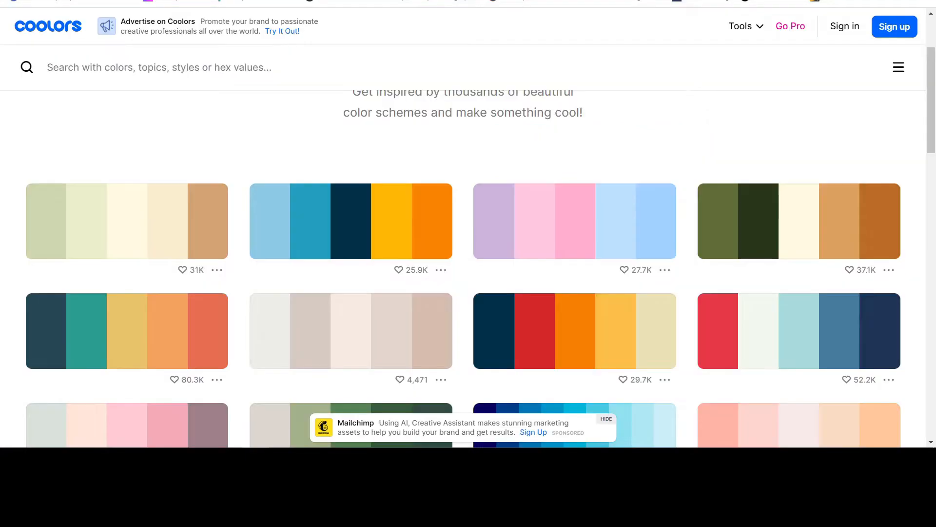
pyautogui.click(125, 223)
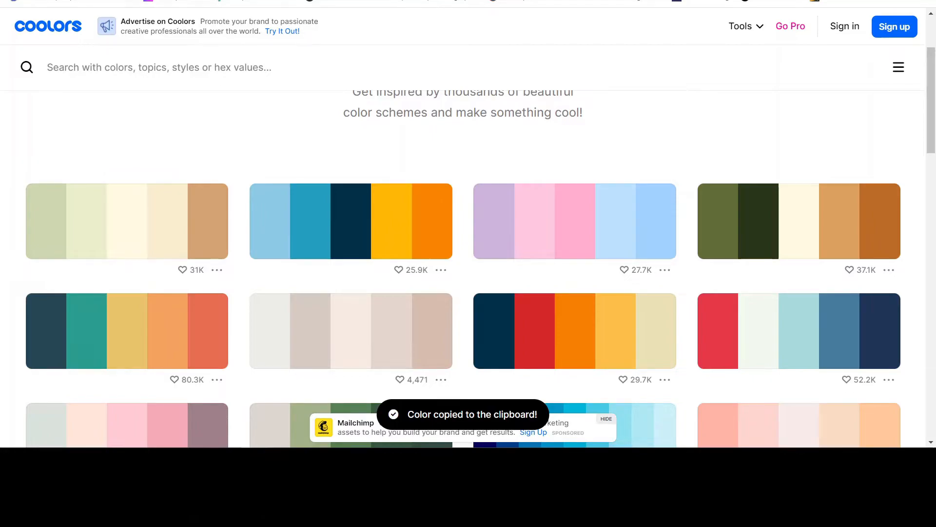
pyautogui.hotkey('ctrl', 'shift', 'Tab')
pyautogui.click(71, 120)
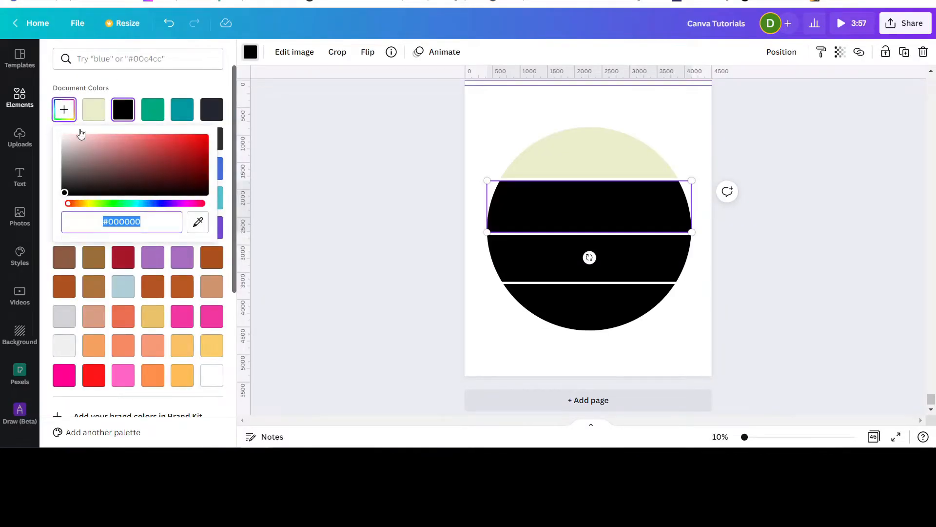
pyautogui.rightClick(115, 222)
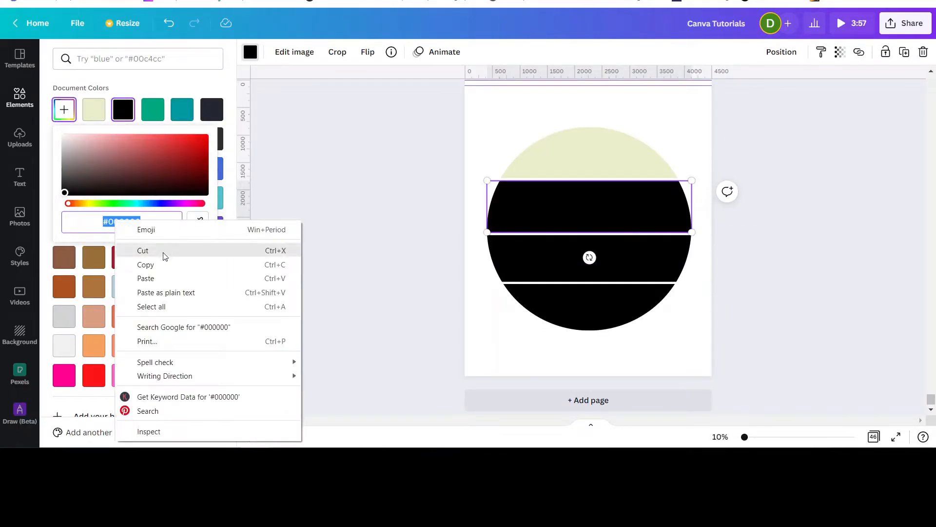
pyautogui.click(149, 278)
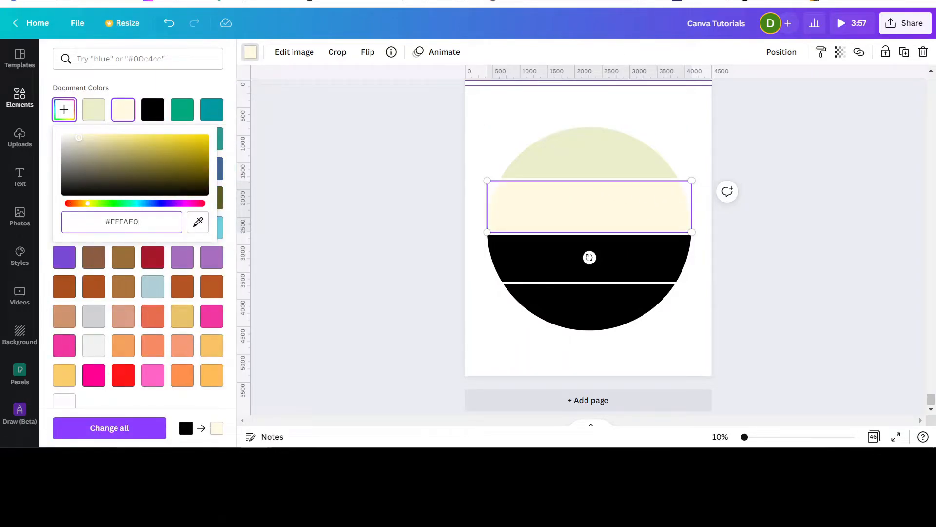
# Copy #FAEDCD from the same Coolors palette and apply it to the third band in Canva.
pyautogui.hotkey('ctrl', 'Tab')
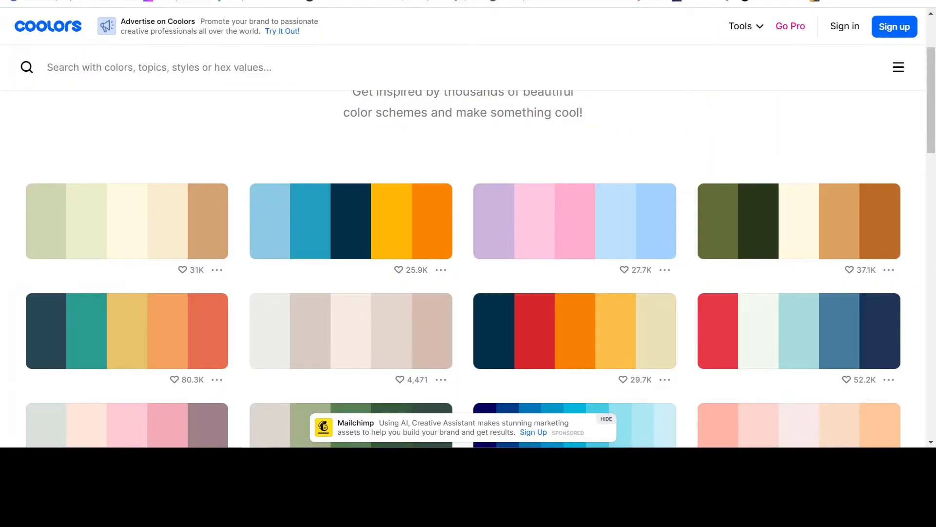
pyautogui.click(152, 225)
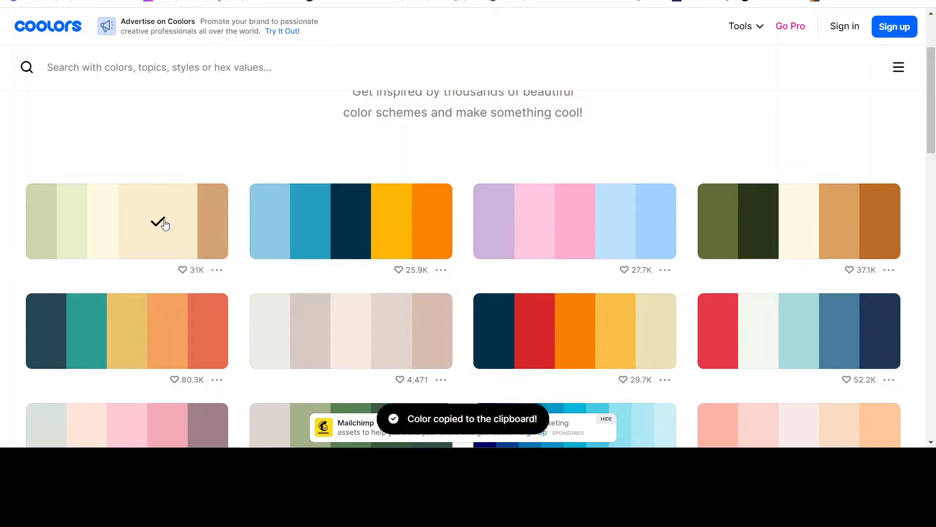
pyautogui.hotkey('ctrl', 'shift', 'Tab')
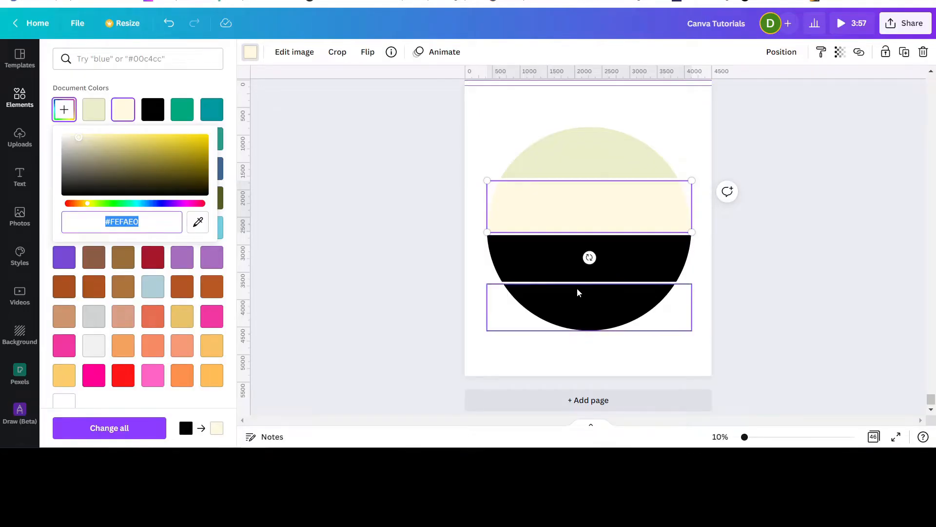
pyautogui.click(528, 255)
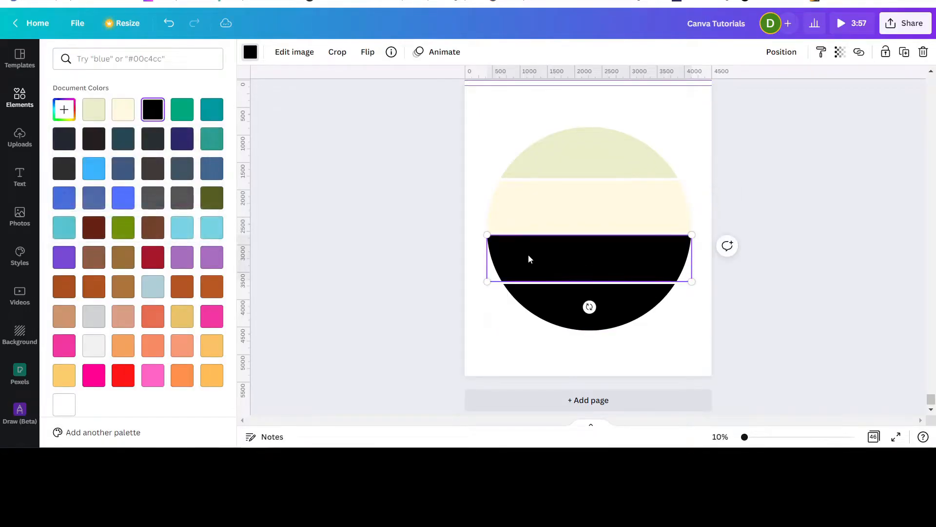
pyautogui.click(64, 109)
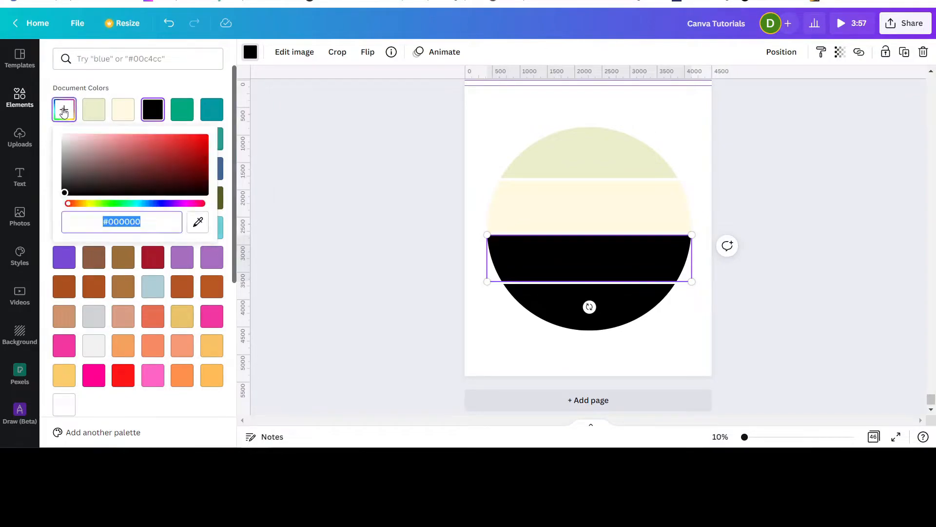
pyautogui.rightClick(116, 223)
pyautogui.click(157, 285)
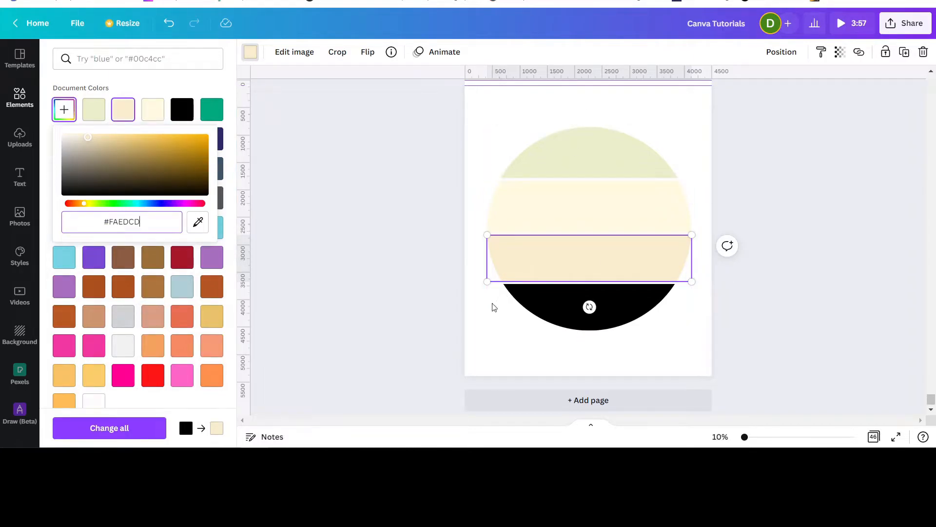
# Recolor the bottom band with #D4A373 from the same Coolors palette, and deselect it.
pyautogui.click(533, 310)
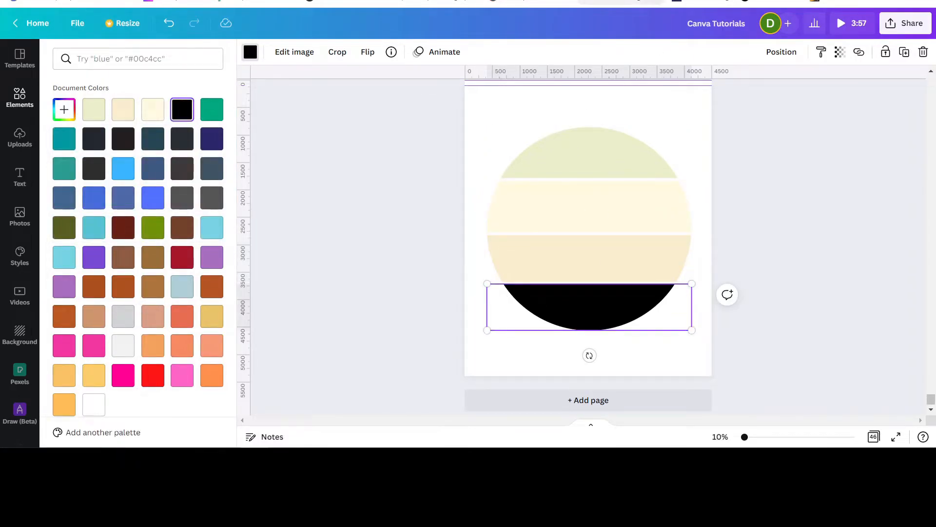
pyautogui.click(585, 2)
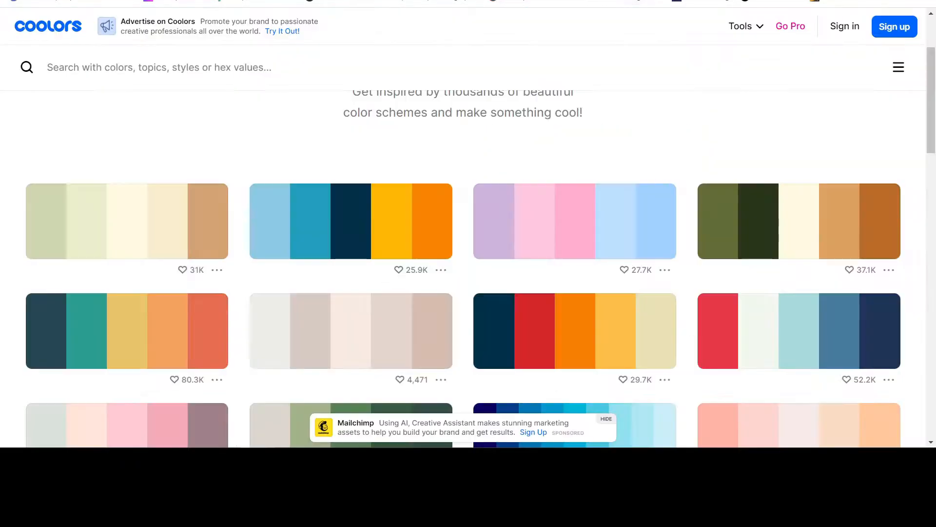
pyautogui.click(192, 218)
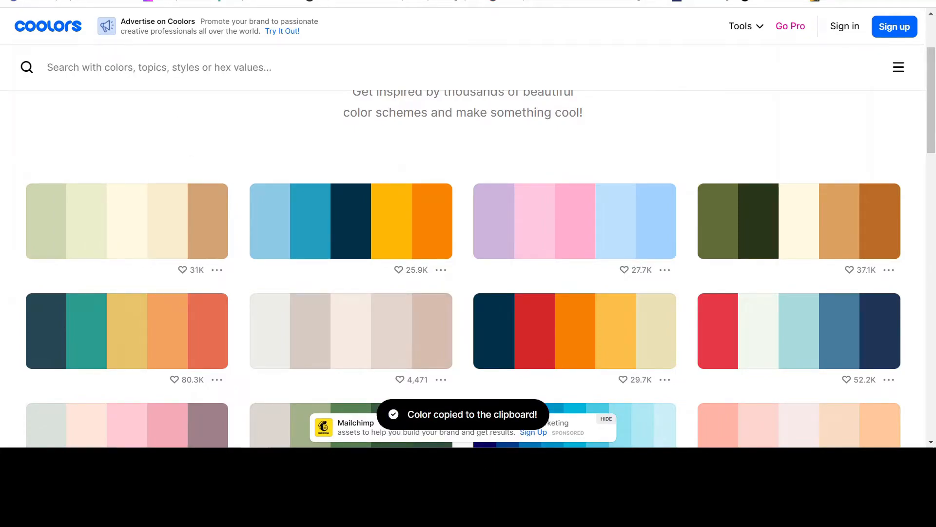
pyautogui.hotkey('ctrl', 'Tab')
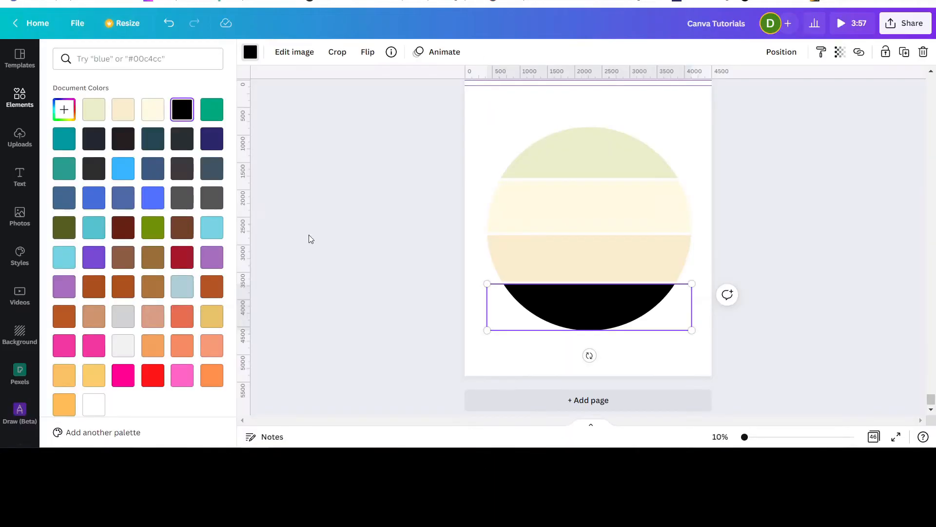
pyautogui.click(65, 110)
pyautogui.rightClick(118, 220)
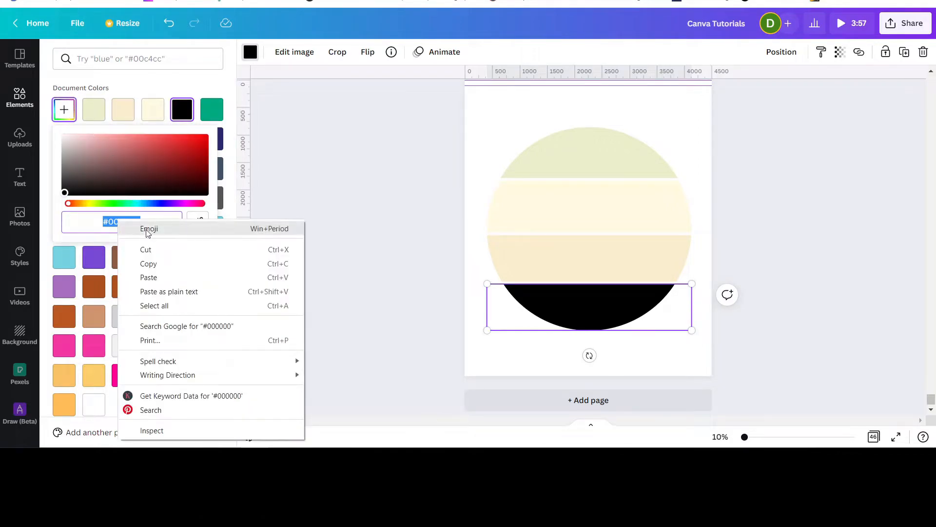
pyautogui.click(150, 286)
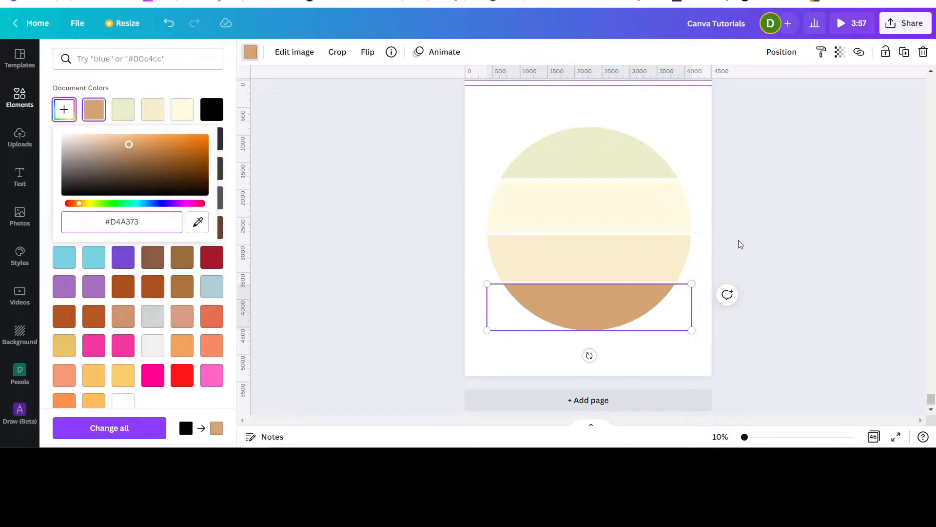
pyautogui.press('Escape')
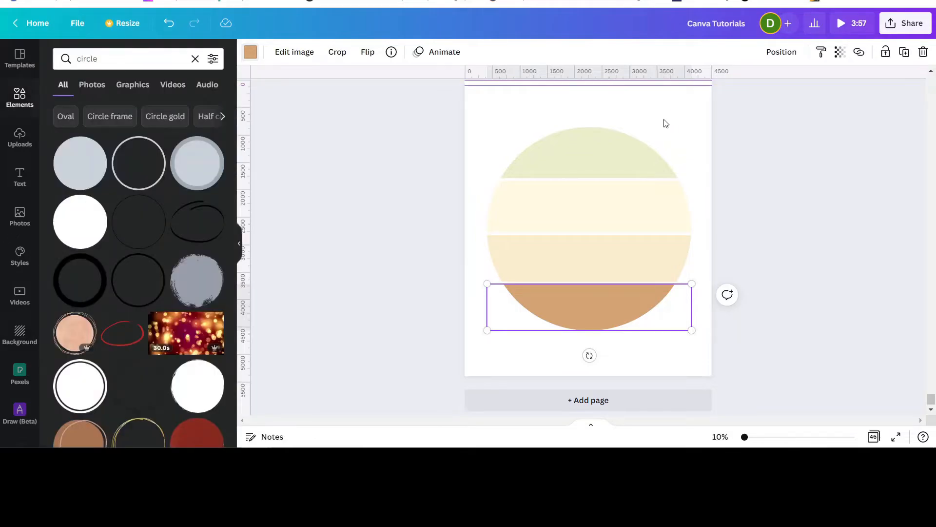
pyautogui.click(686, 363)
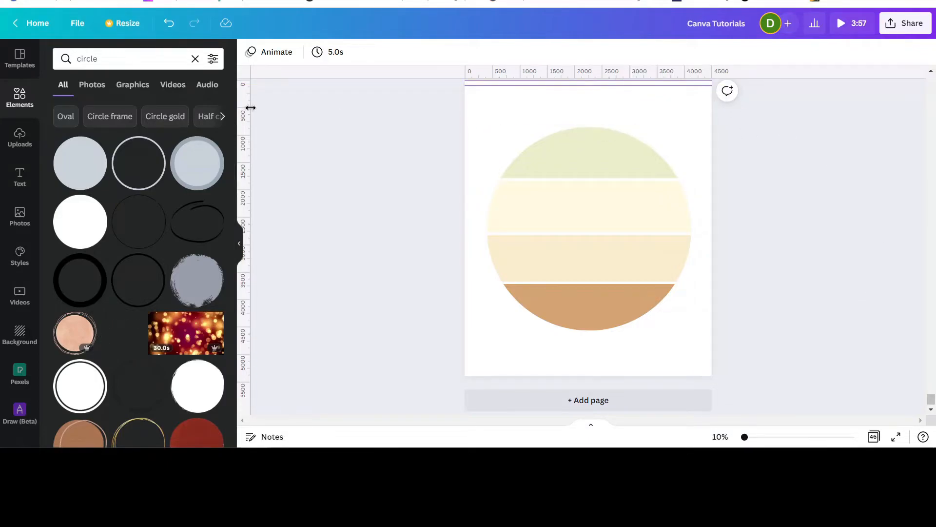
# Add a heading reading "Violets" over the striped circle.
pyautogui.click(20, 185)
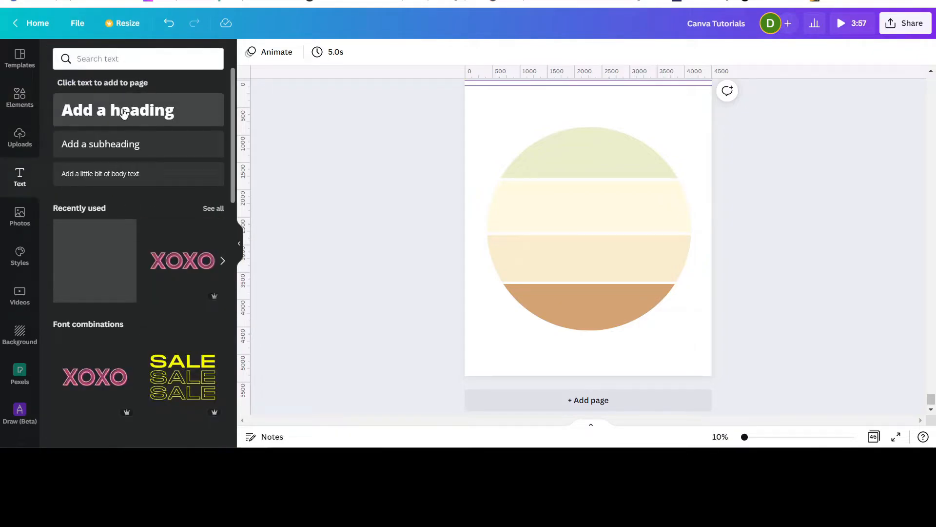
pyautogui.click(109, 103)
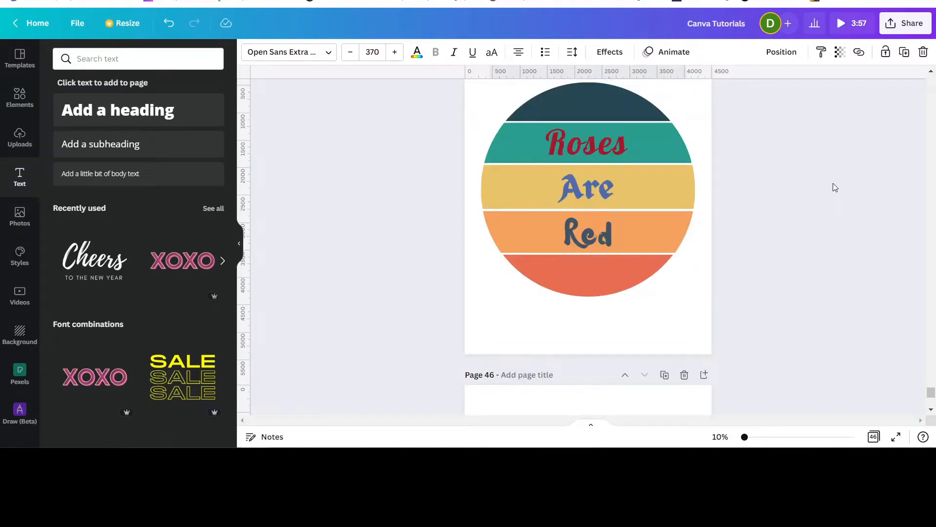
pyautogui.scroll(-3, 783, 281)
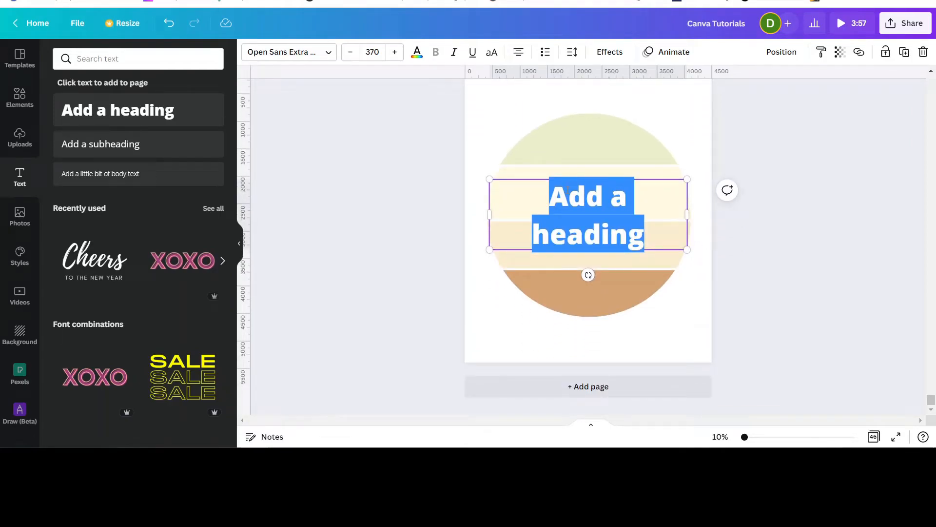
pyautogui.write('Violets')
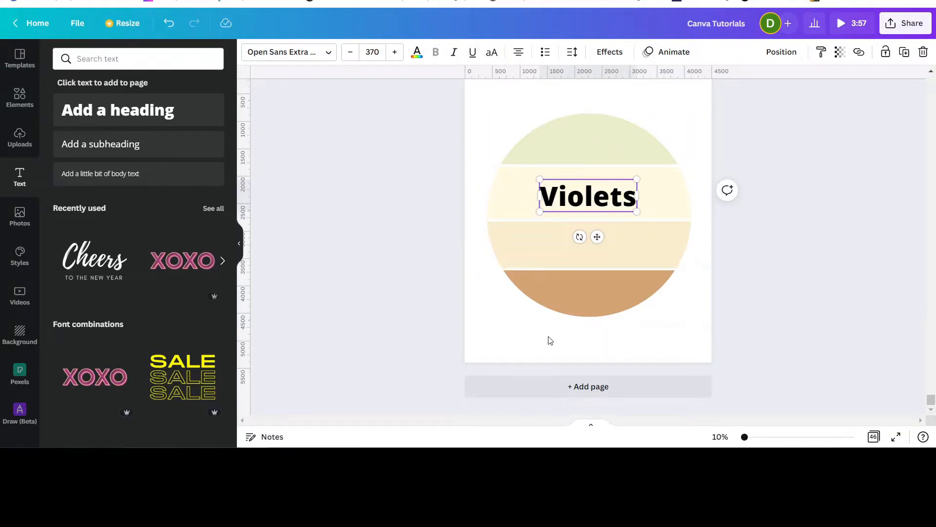
# Check the text layout on the previous page's circle, and replace the heading's text with "Choose".
pyautogui.scroll(5, 678, 266)
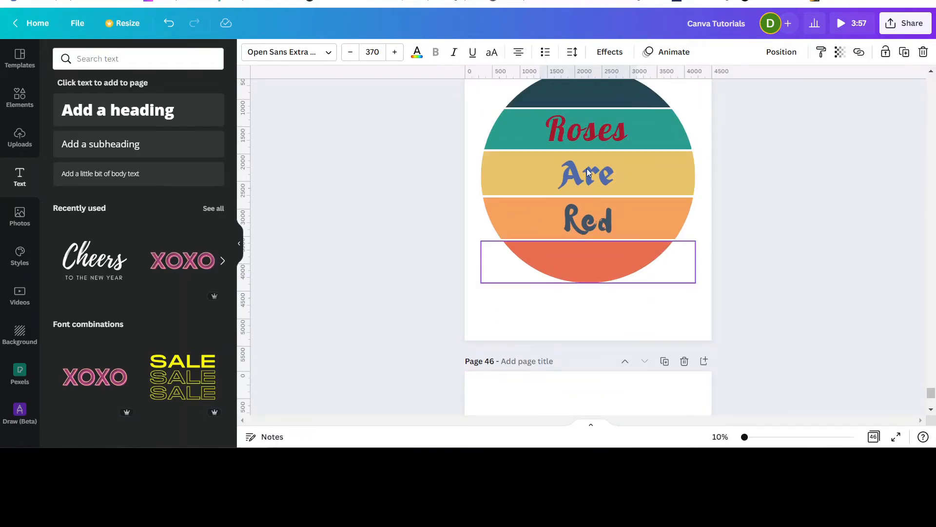
pyautogui.scroll(-4, 831, 289)
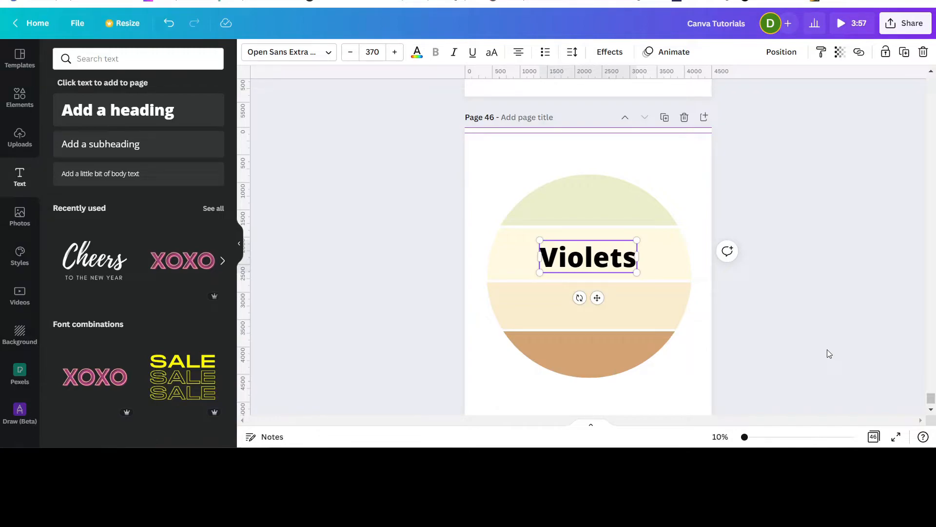
pyautogui.doubleClick(589, 258)
pyautogui.write('Choose')
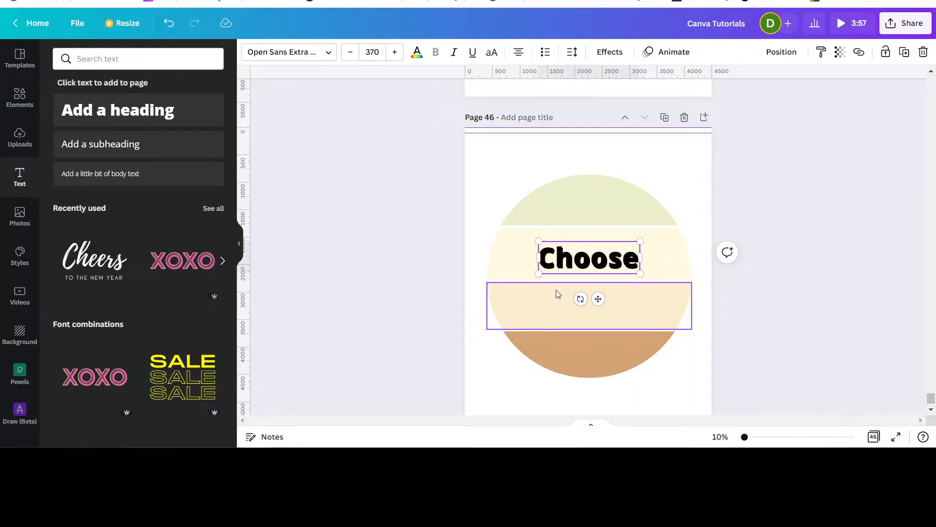
# Duplicate the "Choose" heading onto the third band and change the copy's text to "Wisely".
pyautogui.moveTo(598, 298); pyautogui.dragTo(599, 343)
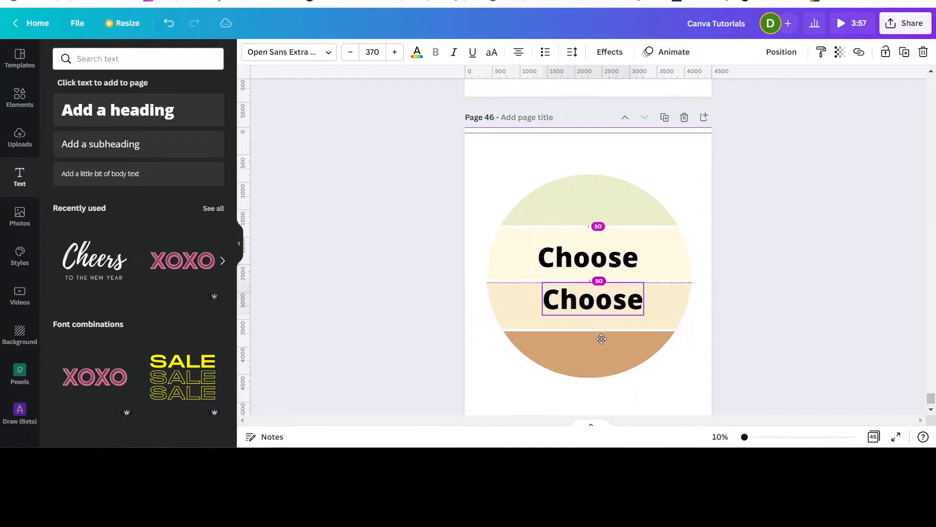
pyautogui.doubleClick(584, 299)
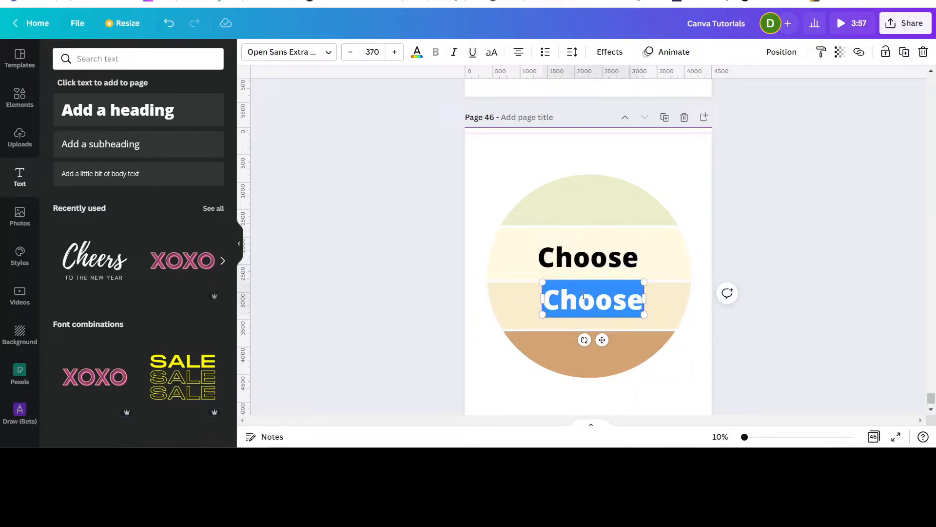
pyautogui.write('Wisely')
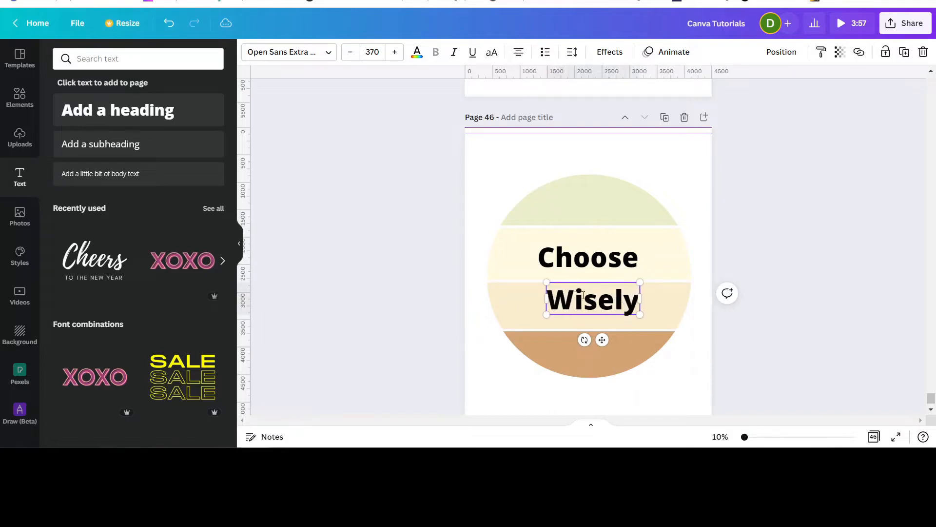
# Center "Wisely" on the third band and "Choose" on the second band of the circle, and deselect the text.
pyautogui.click(742, 252)
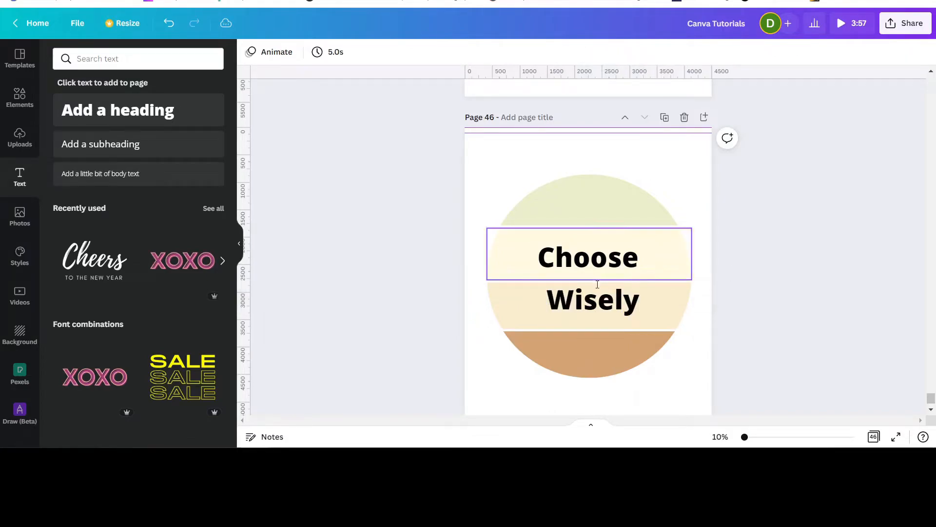
pyautogui.moveTo(584, 300)
pyautogui.mouseDown()
pyautogui.moveTo(593, 308)
pyautogui.moveTo(581, 310)
pyautogui.mouseUp()
pyautogui.moveTo(593, 255); pyautogui.dragTo(595, 250)
pyautogui.click(893, 288)
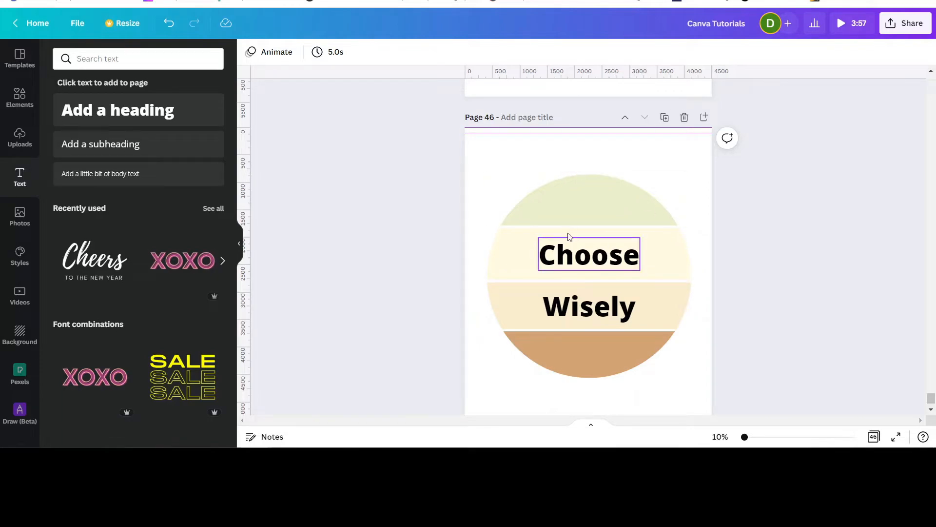
pyautogui.moveTo(584, 253); pyautogui.dragTo(584, 252)
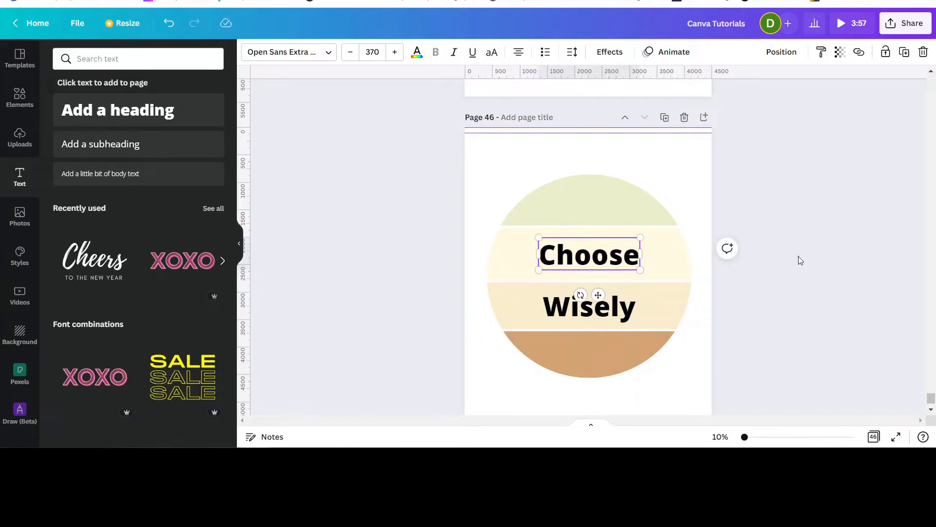
pyautogui.click(812, 290)
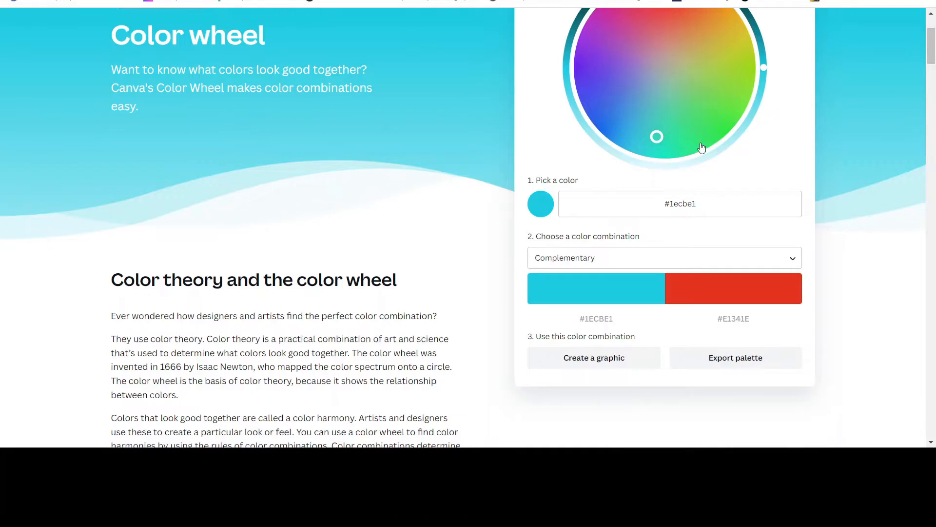
# Copy #E9EDC9 from the first Coolors palette and set it as the picked color in Canva's Color wheel page.
pyautogui.scroll(3, 347, 121)
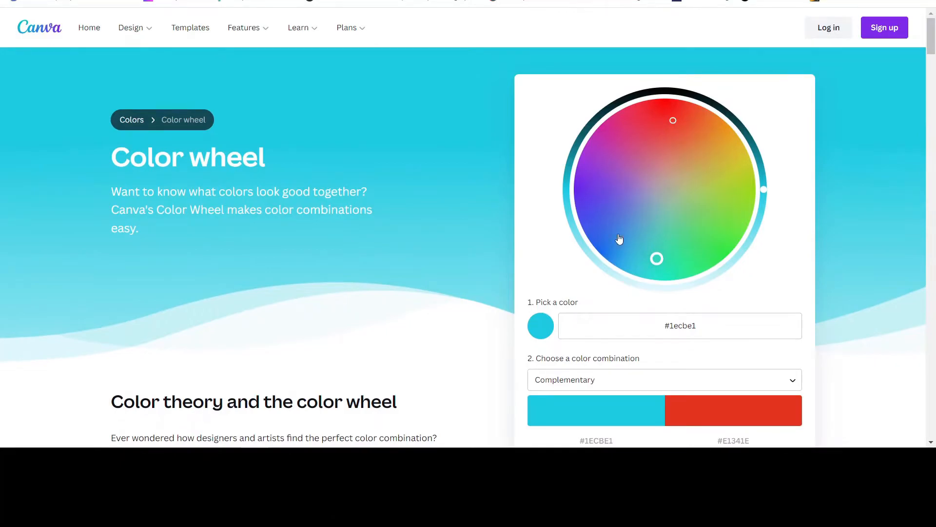
pyautogui.scroll(-3, 706, 139)
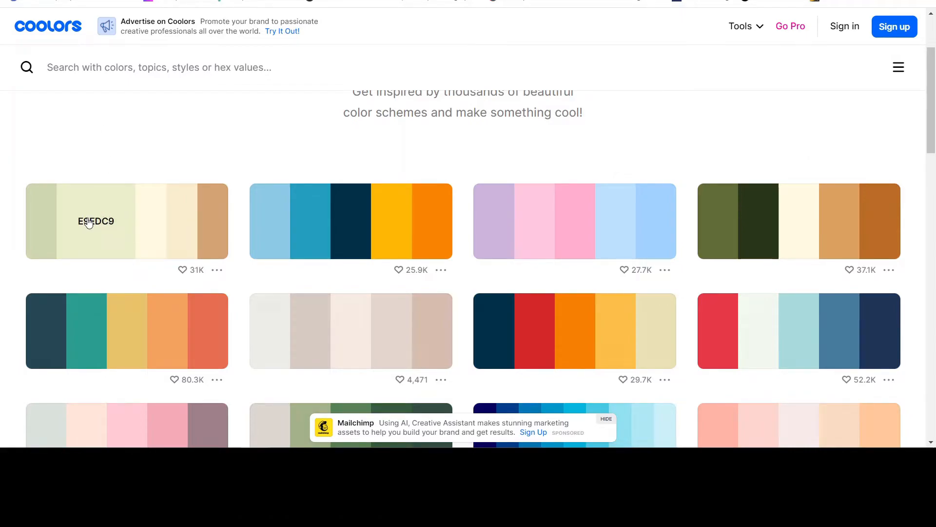
pyautogui.click(88, 223)
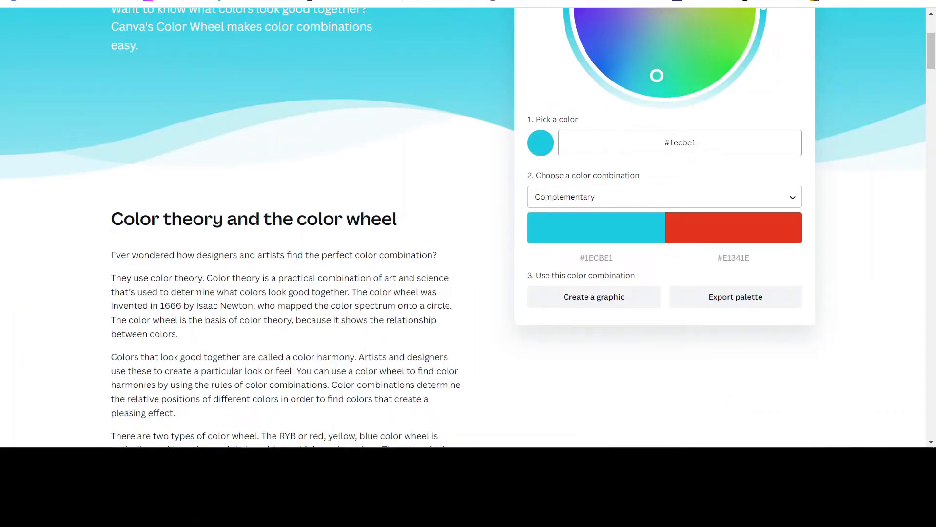
pyautogui.doubleClick(671, 142)
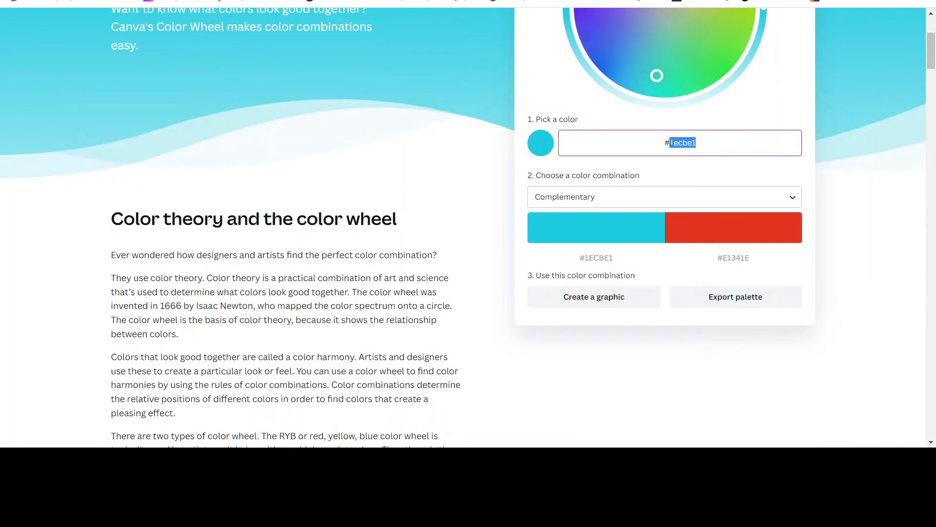
pyautogui.rightClick(671, 143)
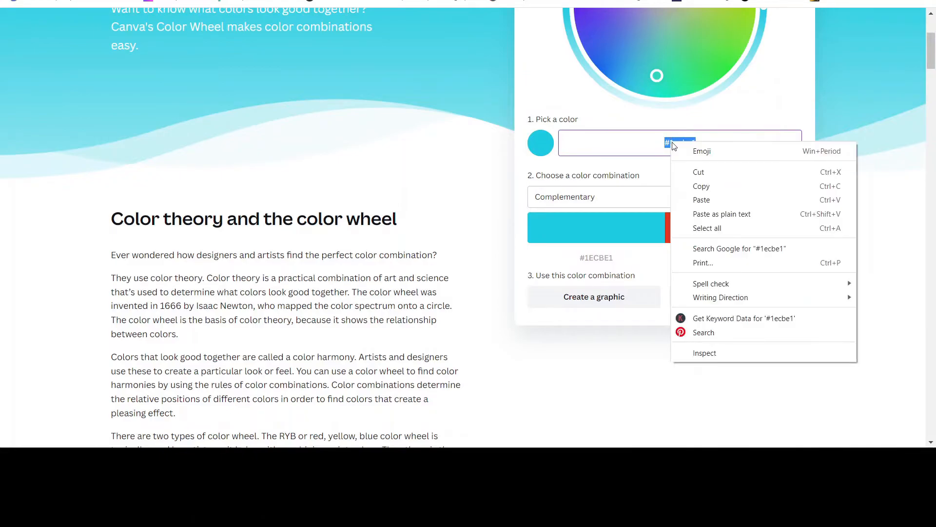
pyautogui.click(708, 199)
pyautogui.scroll(3, 797, 183)
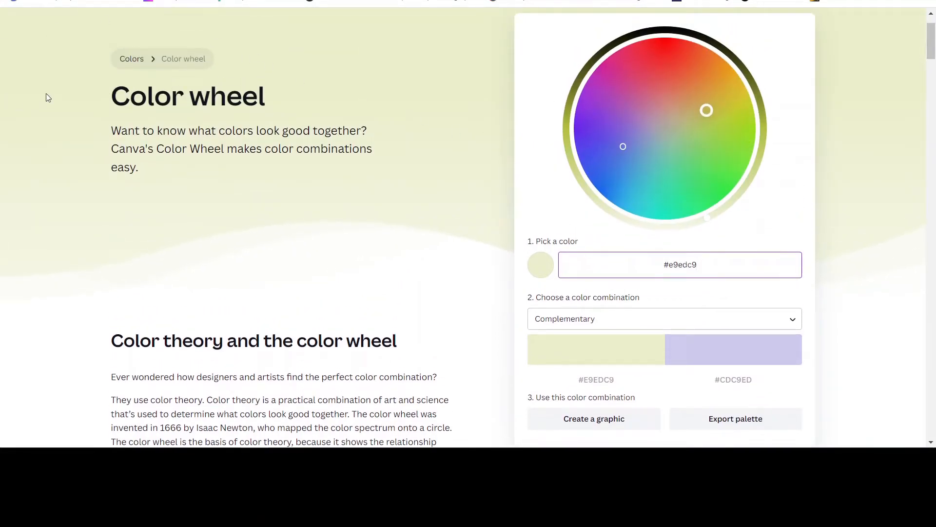
pyautogui.scroll(-1, 565, 122)
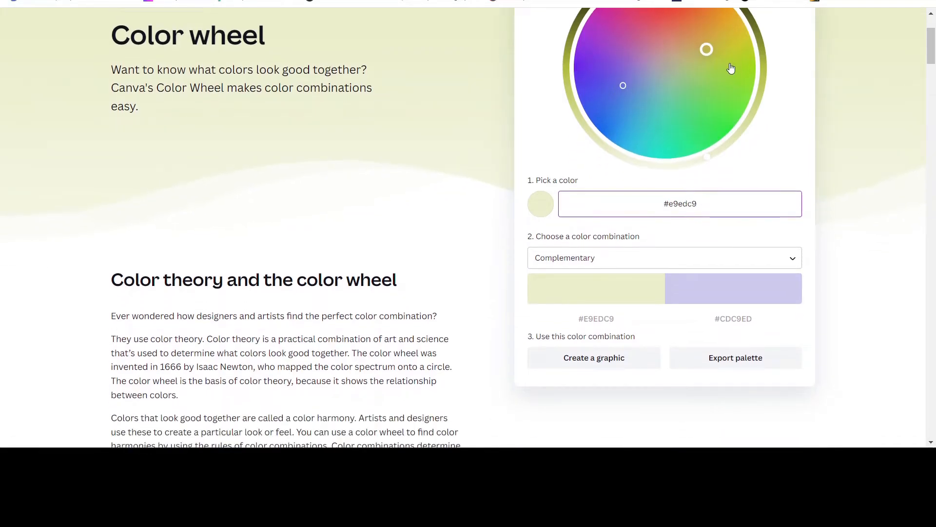
pyautogui.scroll(2, 802, 140)
pyautogui.scroll(-1, 802, 140)
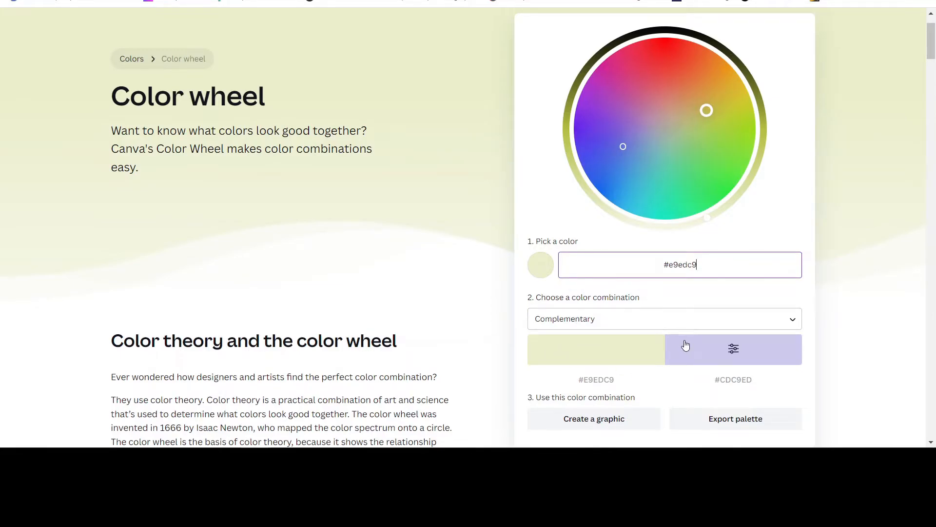
# Darken the combination's second color to #392F8C by lowering its luminance, and close the color editor.
pyautogui.click(735, 350)
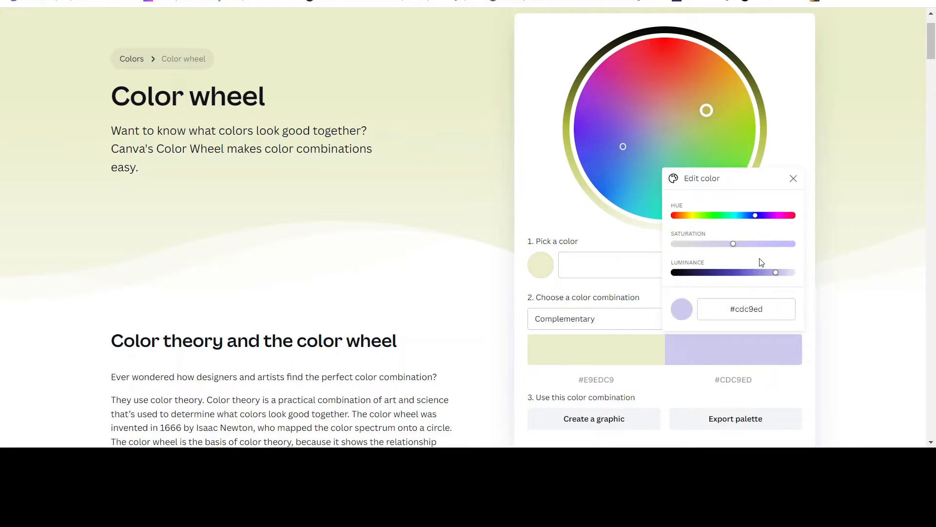
pyautogui.moveTo(776, 272); pyautogui.dragTo(718, 272)
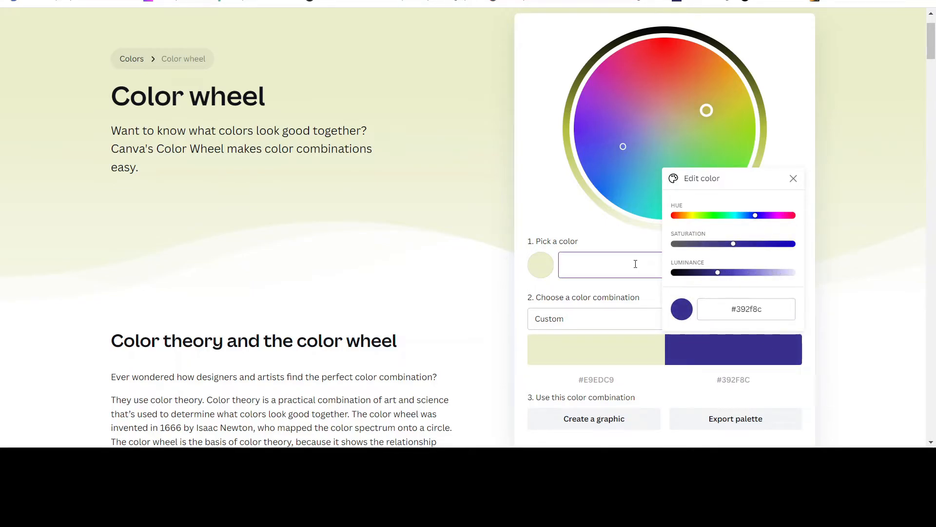
pyautogui.click(793, 179)
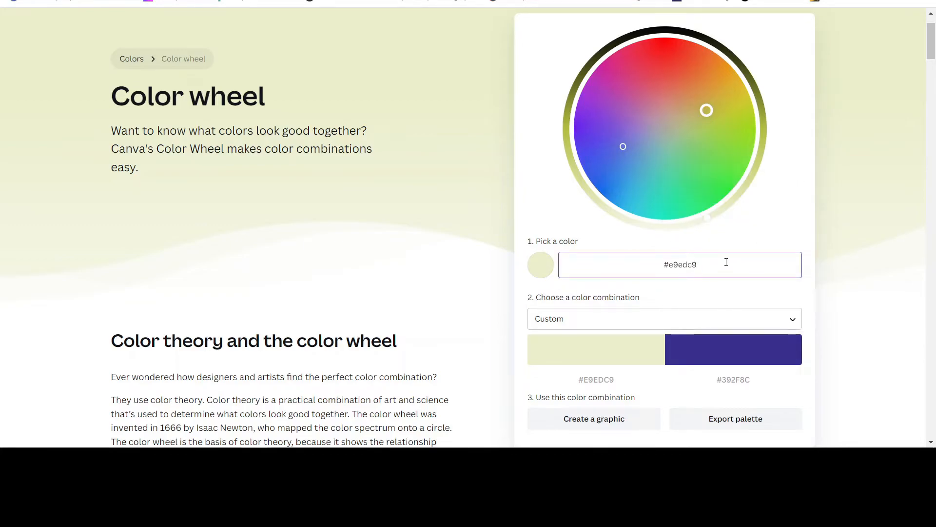
# Replace the color wheel's picked color with #D4A373 copied from the first Coolors palette.
pyautogui.moveTo(701, 263); pyautogui.dragTo(656, 263)
pyautogui.rightClick(666, 262)
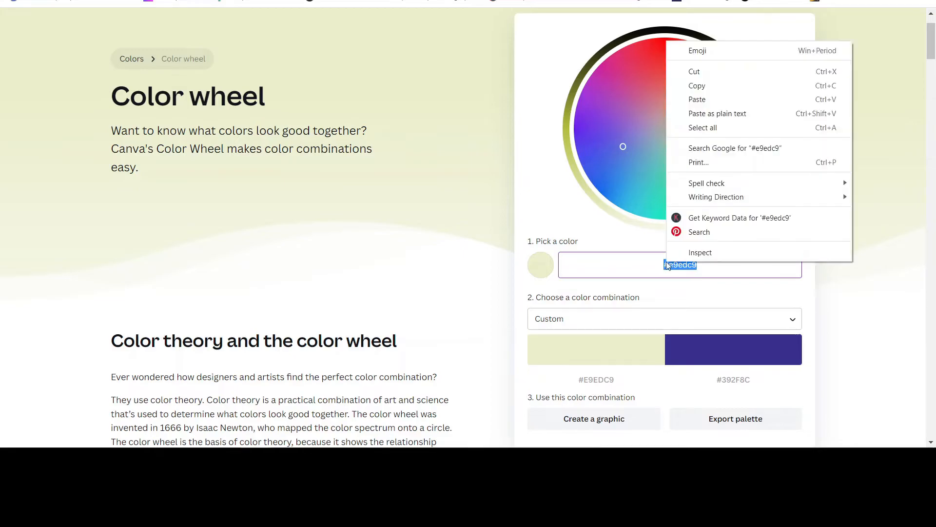
pyautogui.click(697, 98)
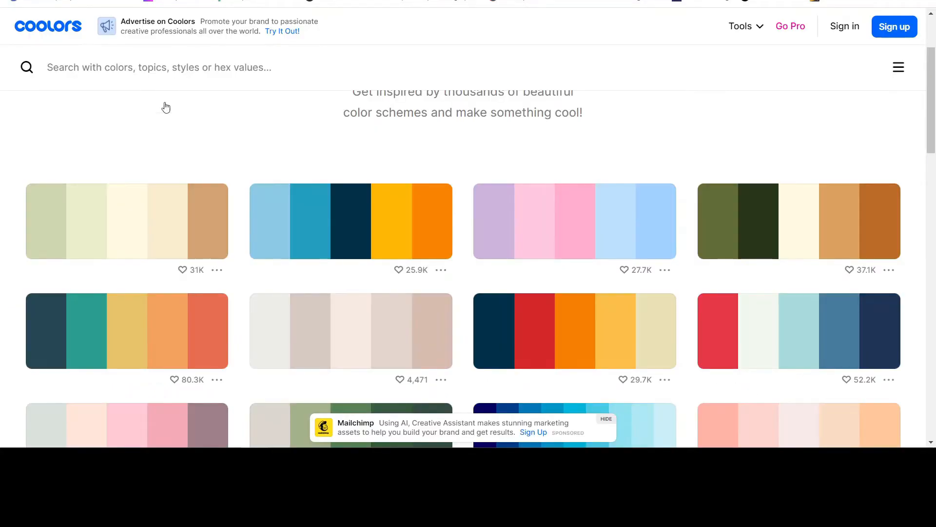
pyautogui.click(204, 221)
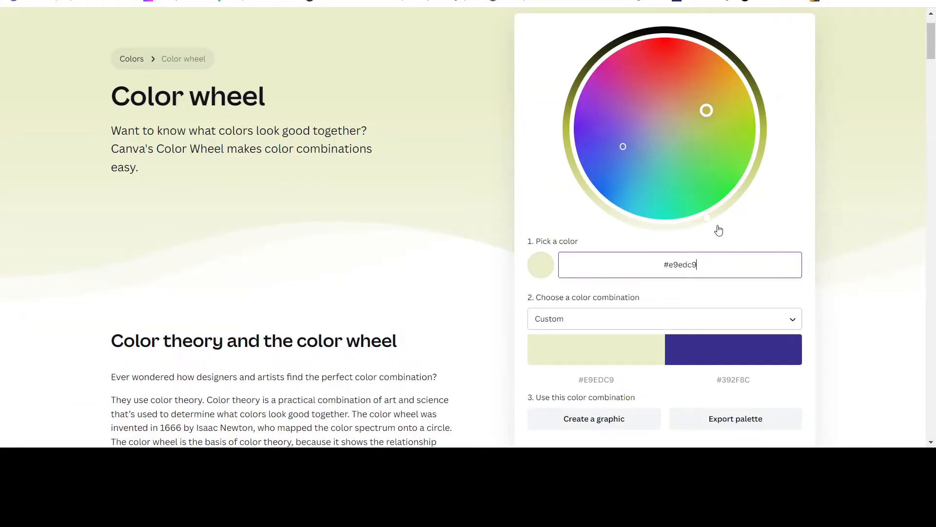
pyautogui.moveTo(697, 261); pyautogui.dragTo(643, 254)
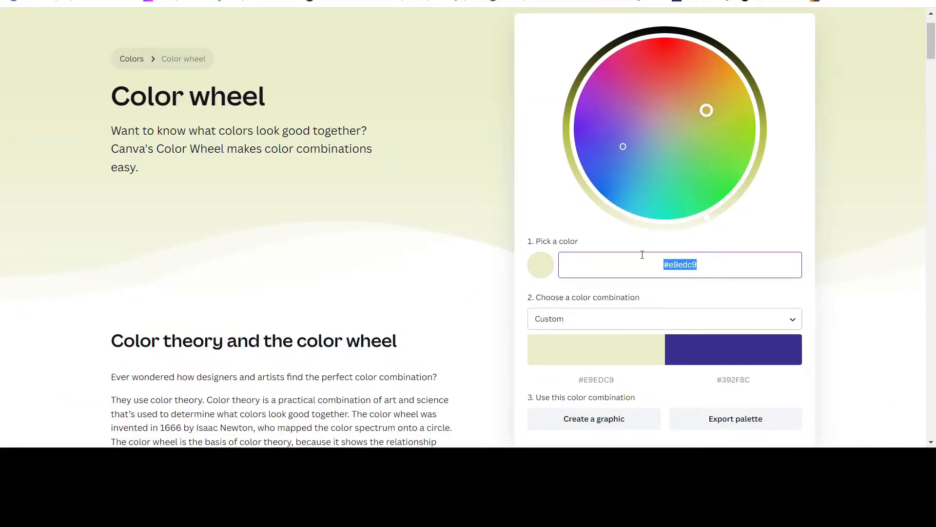
pyautogui.rightClick(670, 261)
pyautogui.click(706, 100)
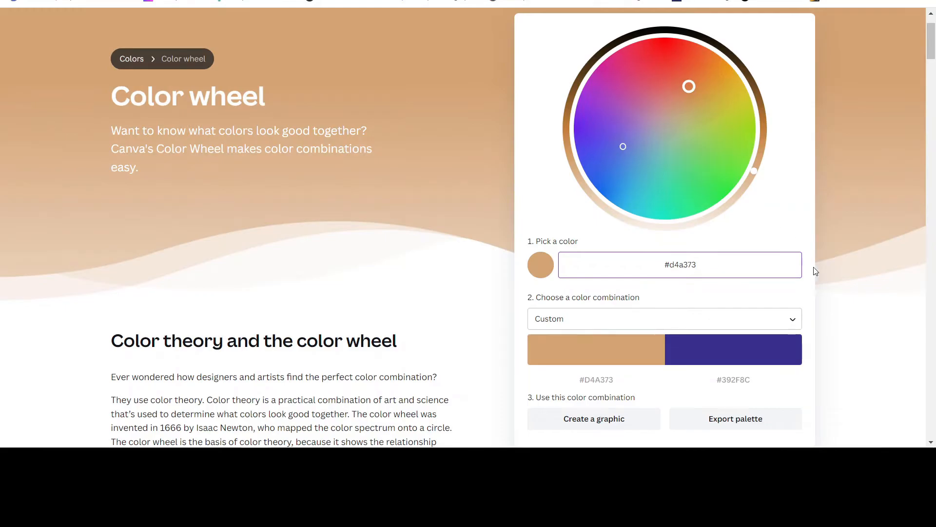
# Set the color combination to Complementary and copy the matching color #73A4D4.
pyautogui.moveTo(677, 363)
pyautogui.click(606, 319)
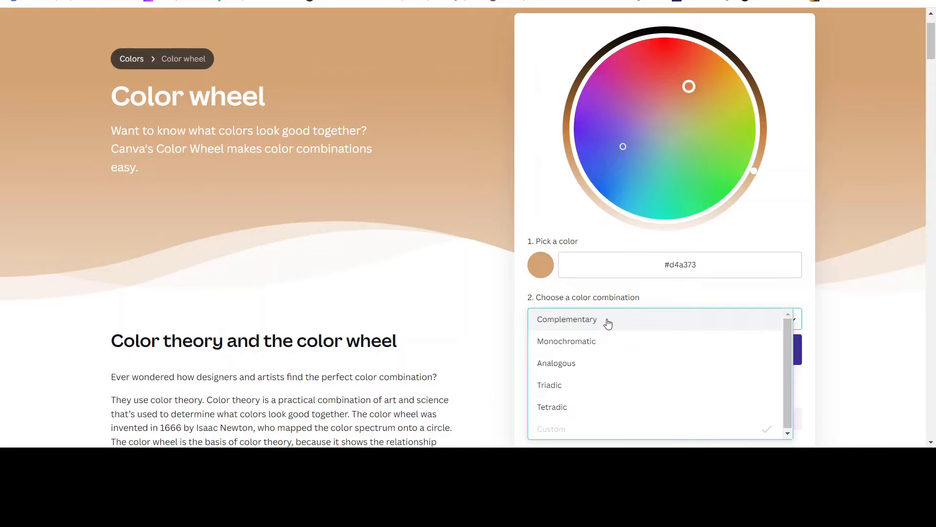
pyautogui.scroll(1, 599, 356)
pyautogui.scroll(-2, 590, 351)
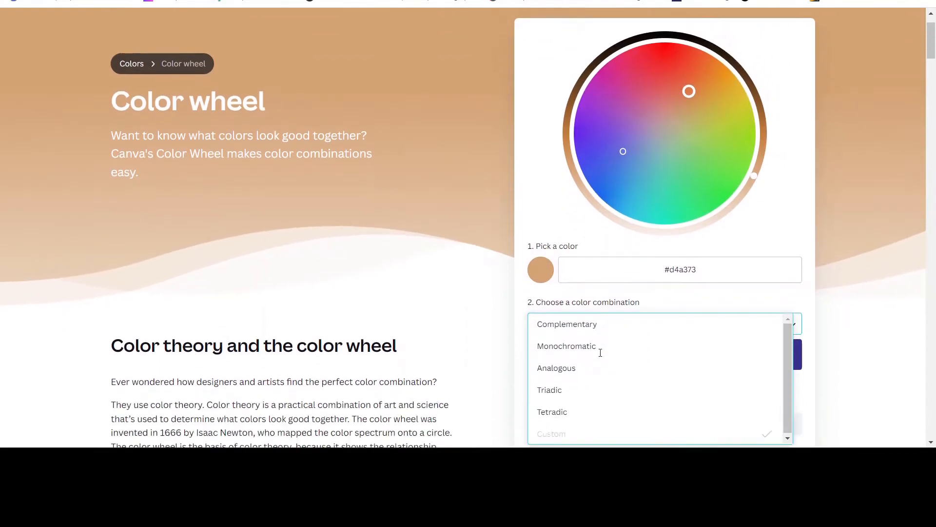
pyautogui.click(577, 258)
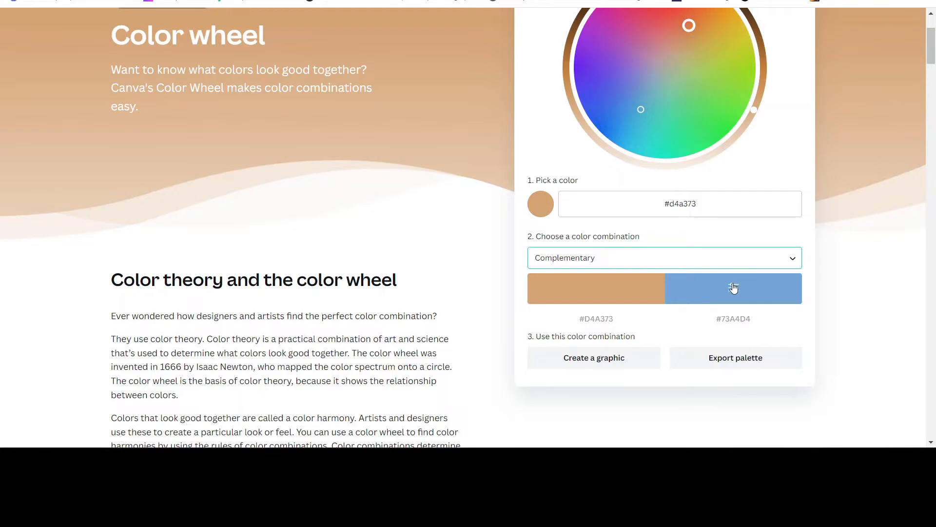
pyautogui.click(736, 324)
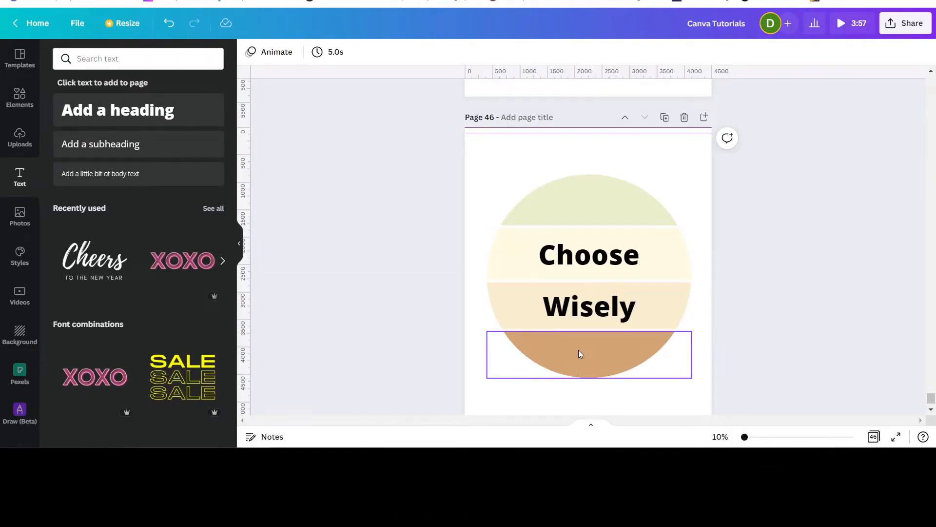
# Back in the Canva design, move "Wisely" onto the bottom band and set its text color to #73A4D4.
pyautogui.moveTo(583, 299); pyautogui.dragTo(587, 341)
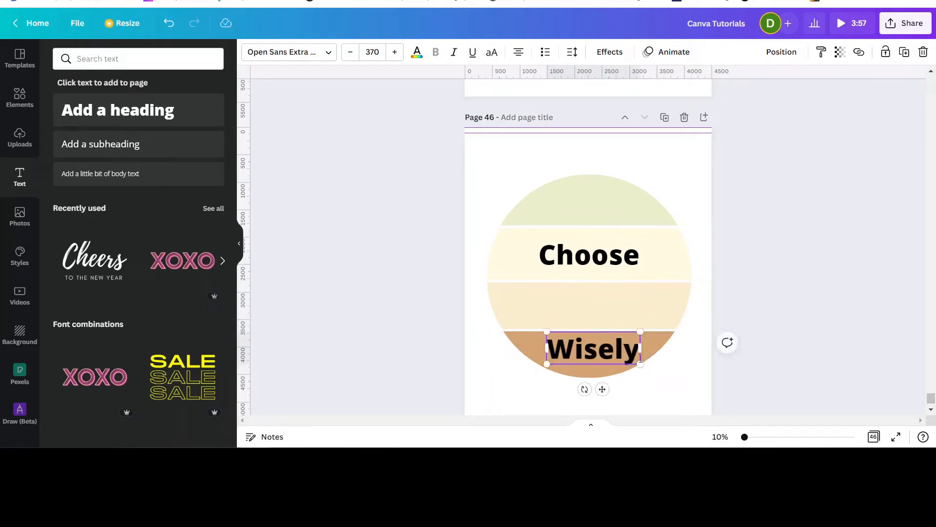
pyautogui.doubleClick(586, 346)
pyautogui.click(416, 52)
pyautogui.click(93, 109)
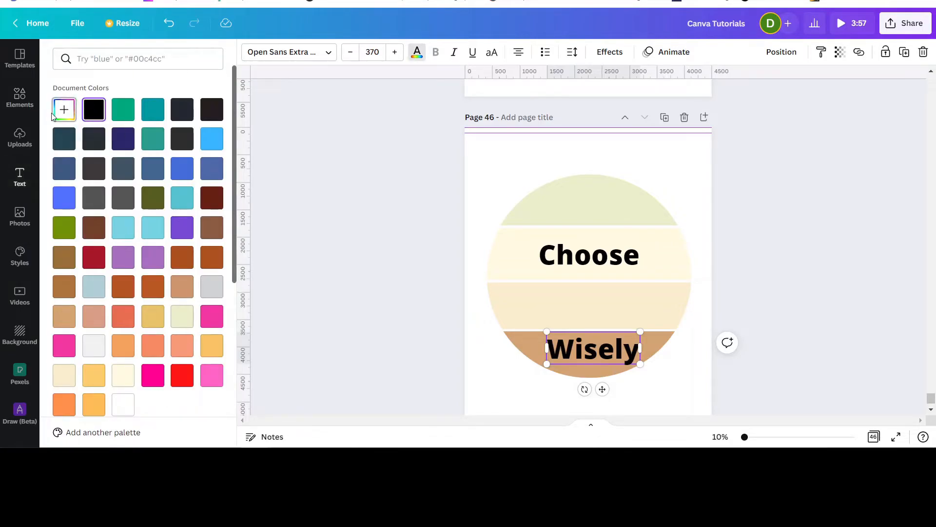
pyautogui.click(64, 109)
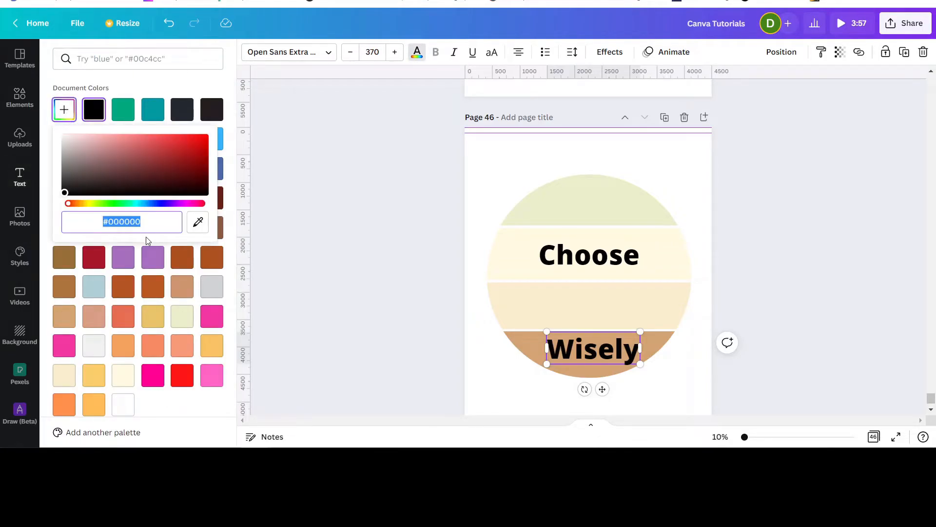
pyautogui.rightClick(124, 220)
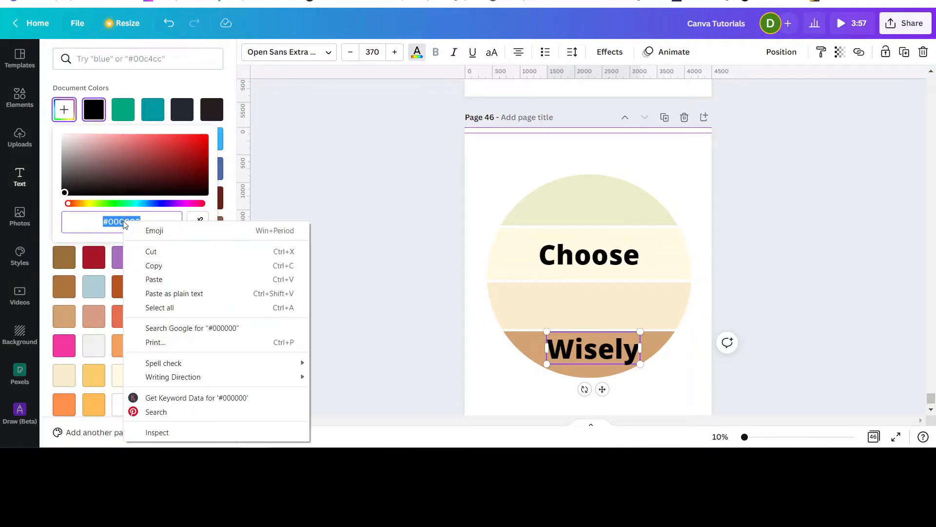
pyautogui.click(156, 280)
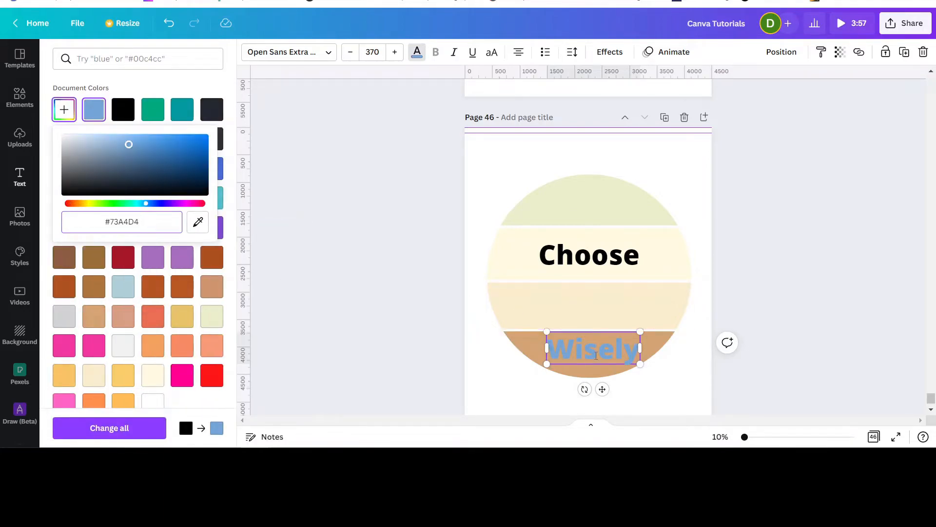
# Darken the blue of the "Wisely" text to #34628F.
pyautogui.scroll(-1, 761, 307)
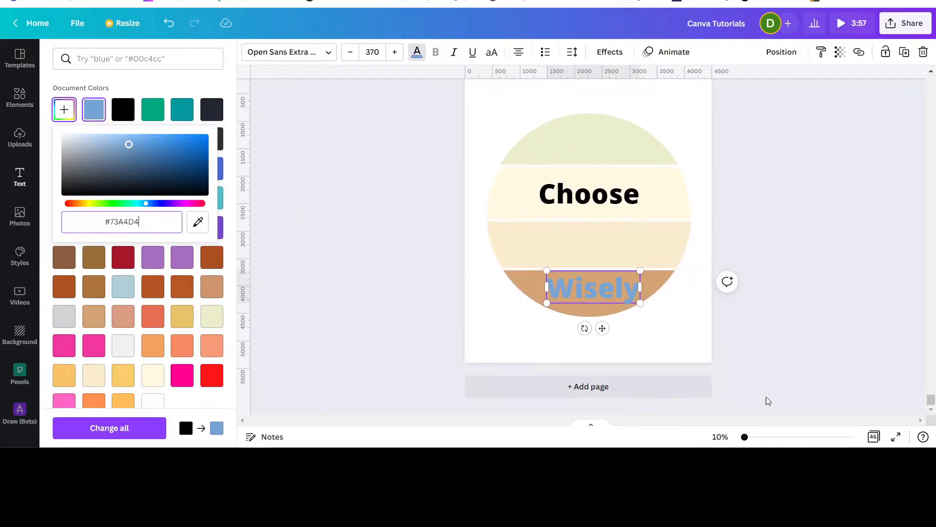
pyautogui.moveTo(744, 437); pyautogui.dragTo(747, 437)
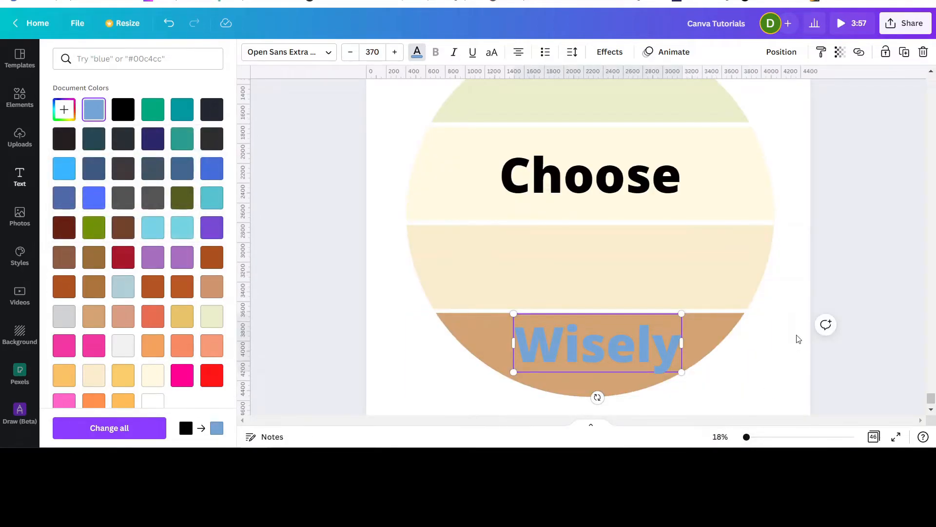
pyautogui.press('Escape')
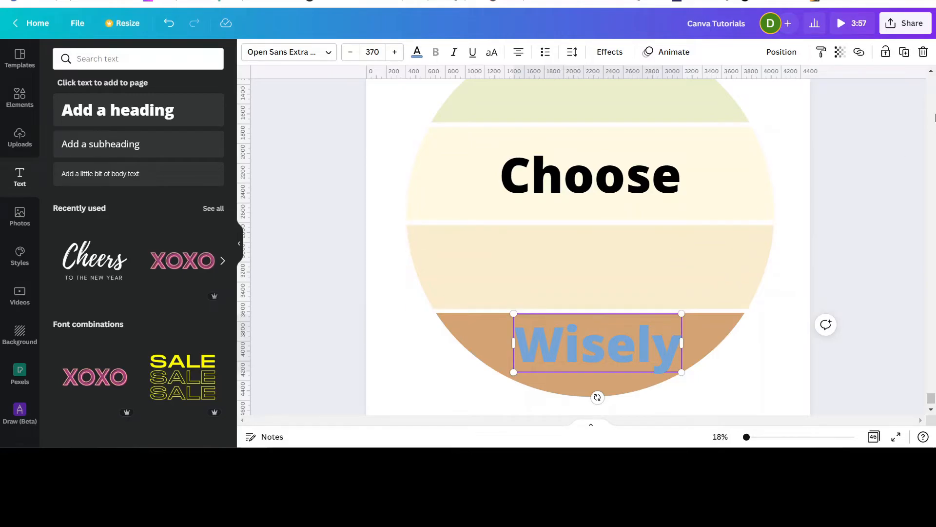
pyautogui.click(417, 52)
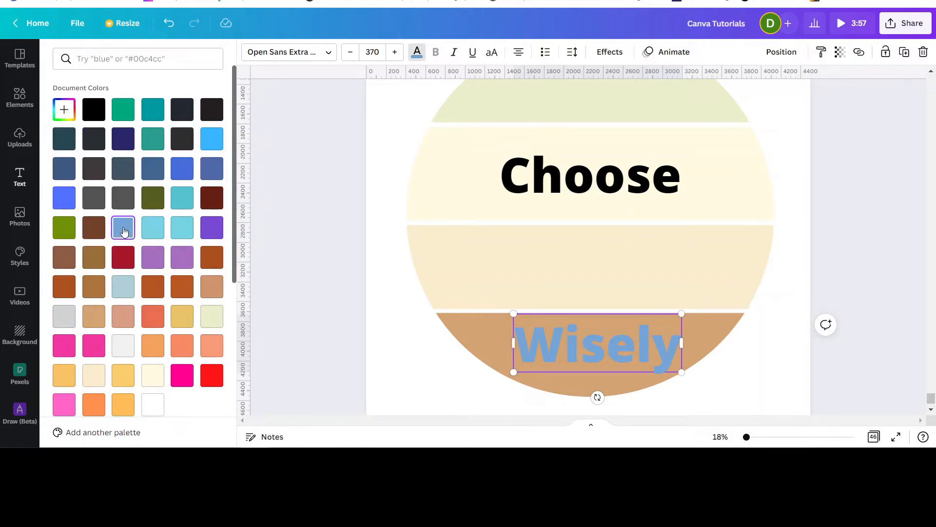
pyautogui.click(64, 111)
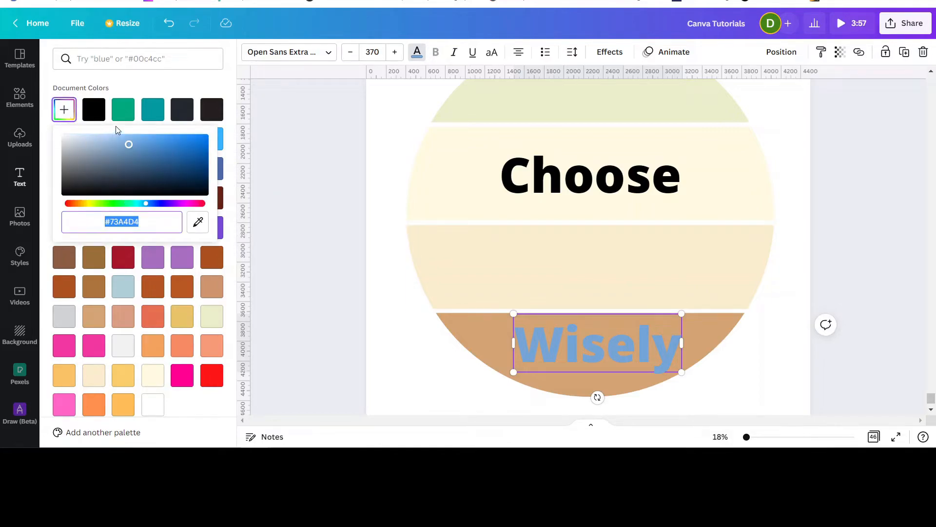
pyautogui.moveTo(130, 145); pyautogui.dragTo(155, 161)
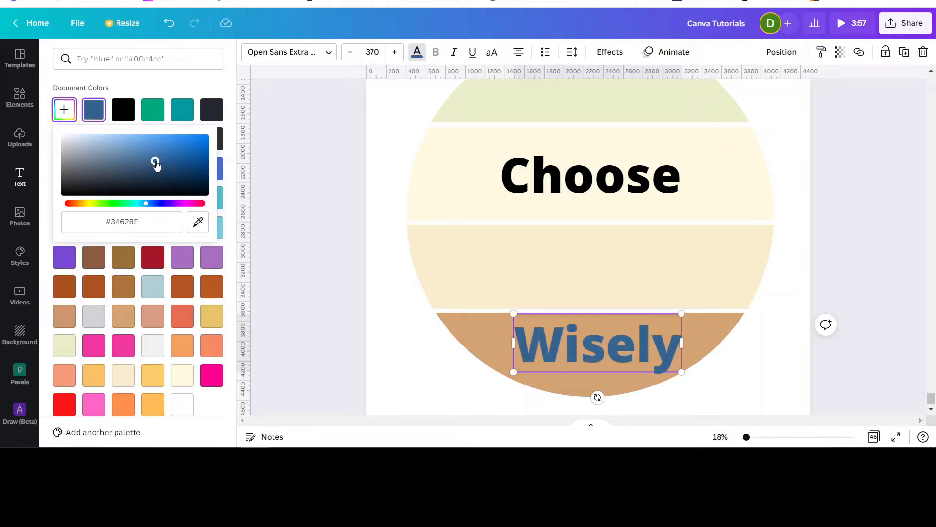
# Switch to the Canva color wheel and lower the luminance of the complementary blue to get #2D6194.
pyautogui.press('Escape')
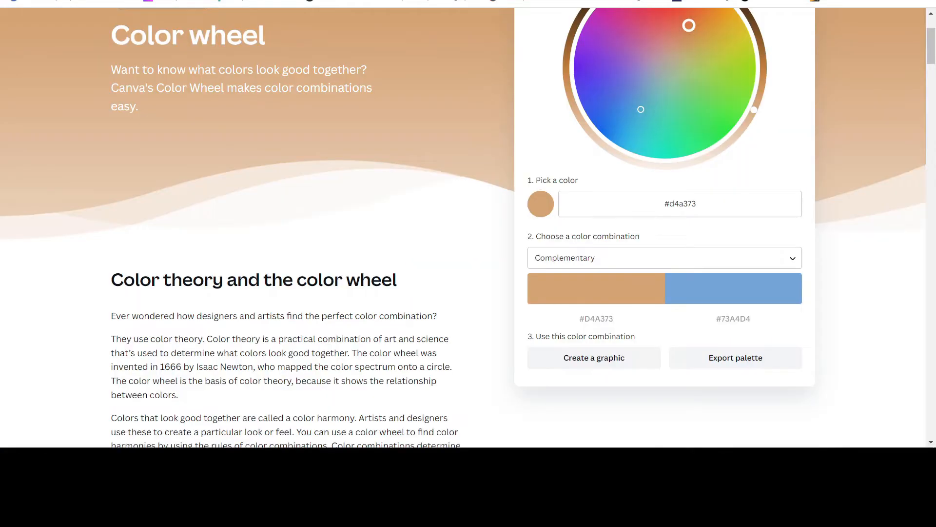
pyautogui.click(735, 290)
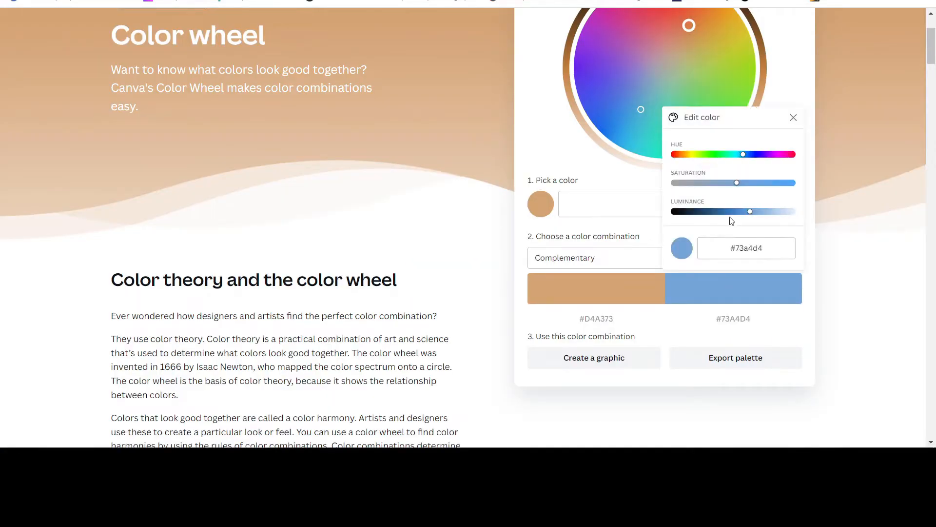
pyautogui.moveTo(750, 213); pyautogui.dragTo(719, 212)
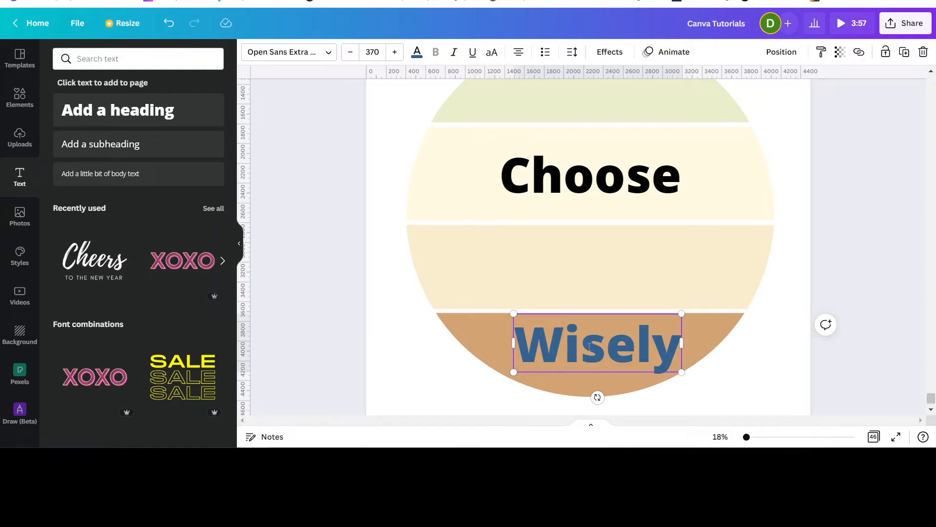
# Back in the Canva design, lighten the blue of the "Wisely" text to #5484B4.
pyautogui.click(416, 52)
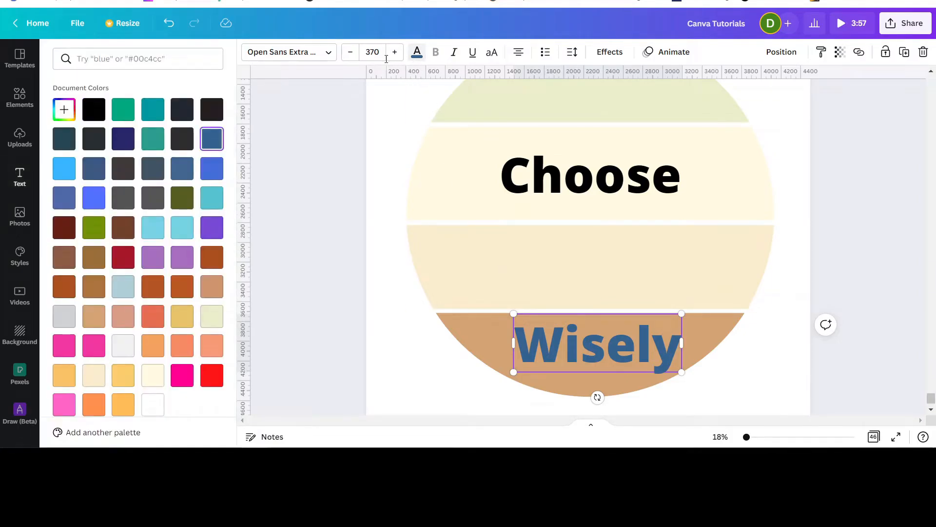
pyautogui.click(59, 111)
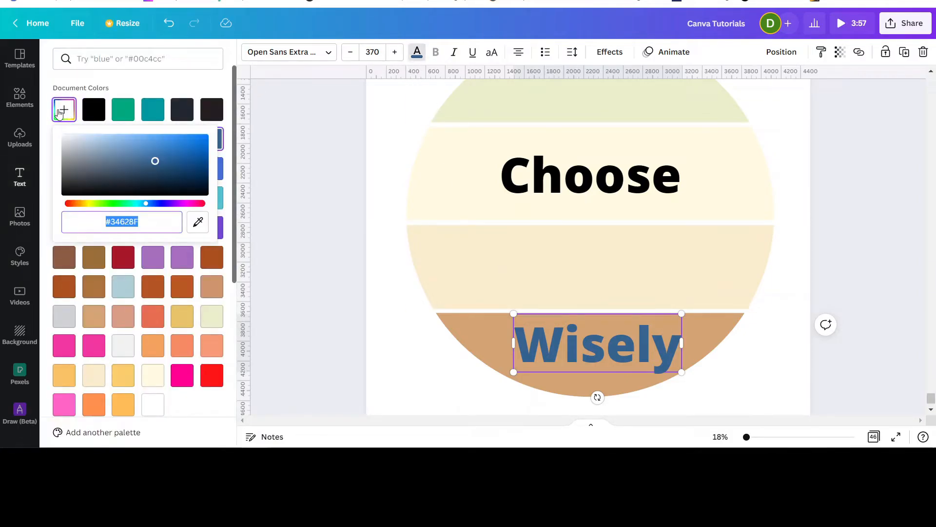
pyautogui.moveTo(155, 161)
pyautogui.mouseDown()
pyautogui.moveTo(92, 161)
pyautogui.moveTo(127, 175)
pyautogui.moveTo(156, 173)
pyautogui.moveTo(117, 152)
pyautogui.moveTo(140, 153)
pyautogui.mouseUp()
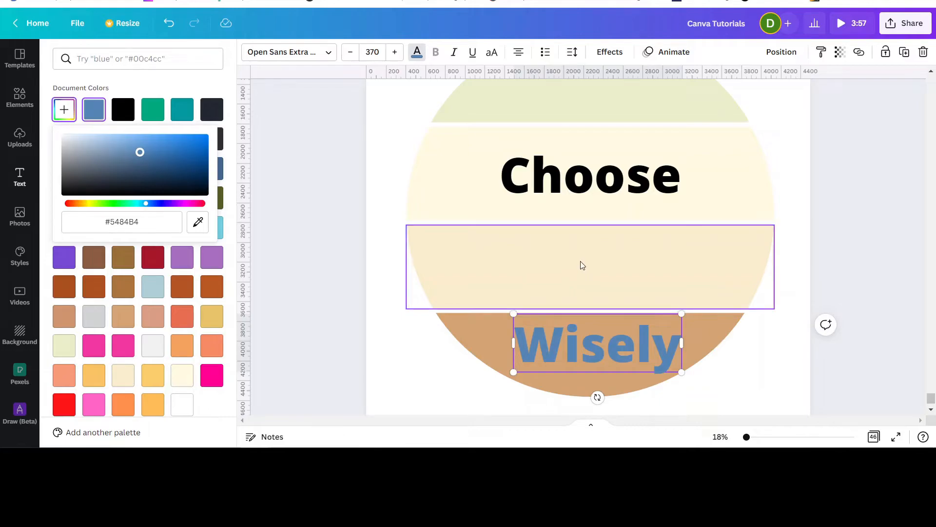
pyautogui.press('Escape')
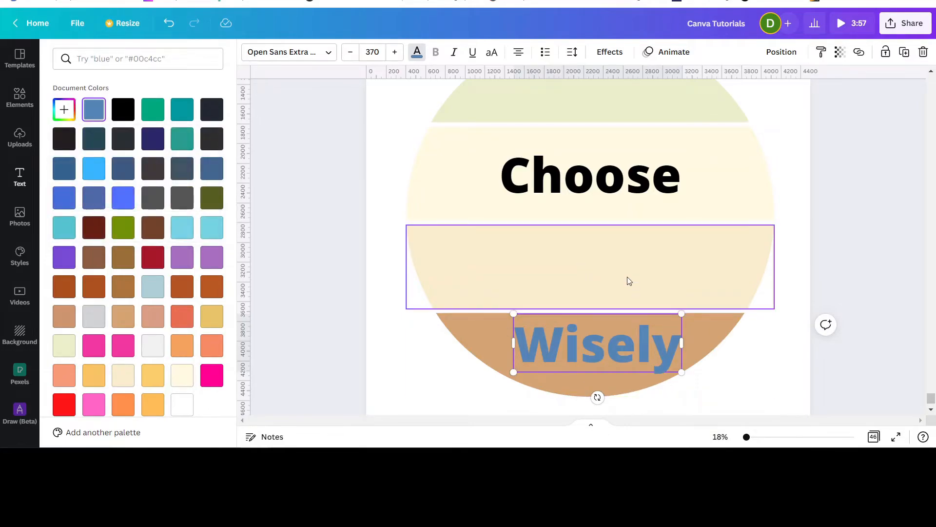
# Move "Wisely" up onto the cream band directly above the brown bottom band.
pyautogui.press('Escape')
pyautogui.moveTo(683, 358); pyautogui.dragTo(674, 279)
pyautogui.moveTo(603, 262); pyautogui.dragTo(603, 262)
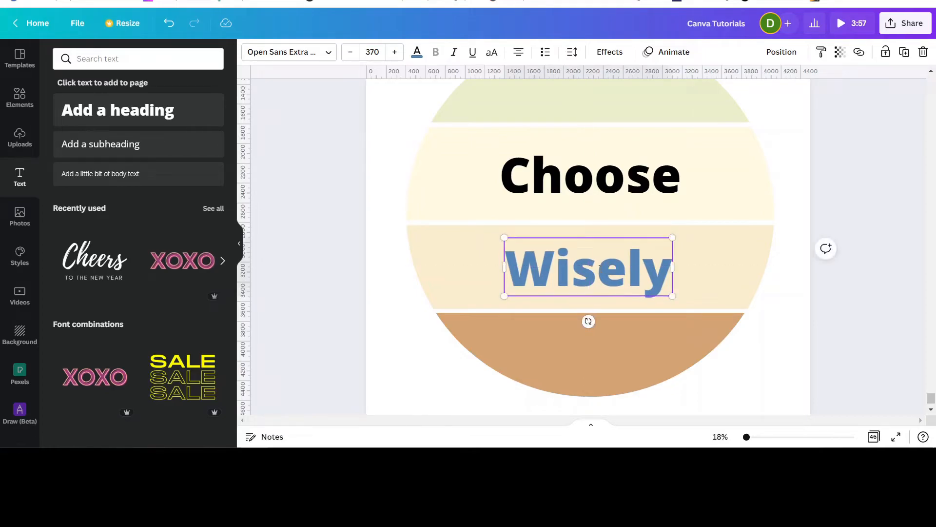
# Replace the color wheel's picked color with #FAEDCD copied from the first Coolors palette.
pyautogui.click(420, 239)
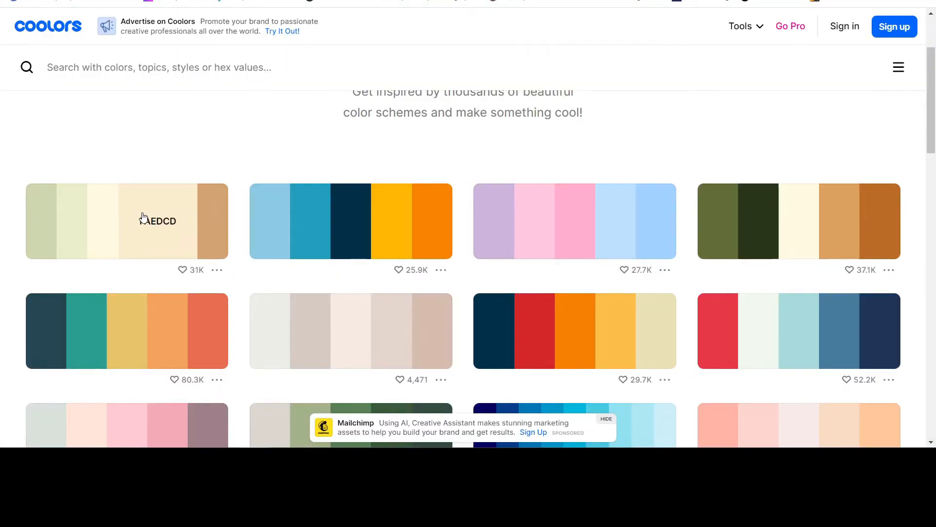
pyautogui.click(149, 218)
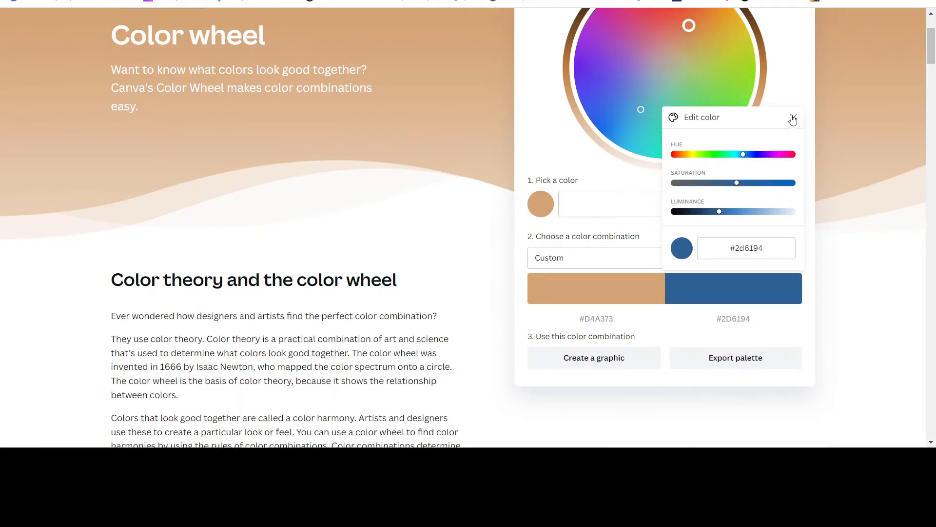
pyautogui.click(793, 119)
pyautogui.moveTo(706, 206); pyautogui.dragTo(656, 209)
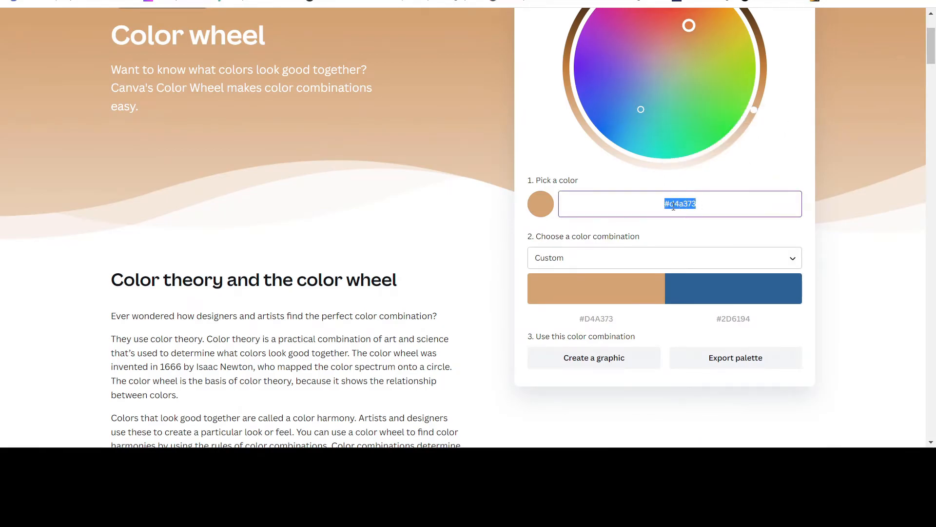
pyautogui.rightClick(673, 207)
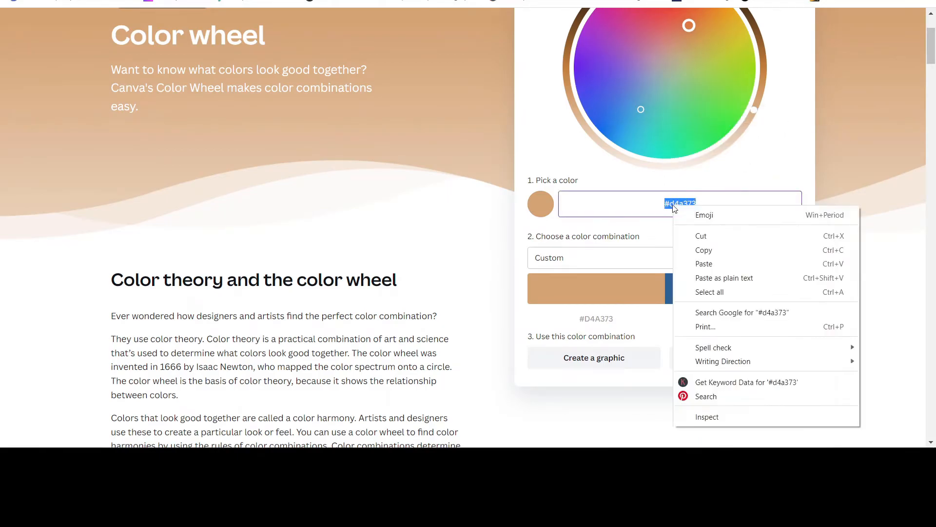
pyautogui.click(710, 266)
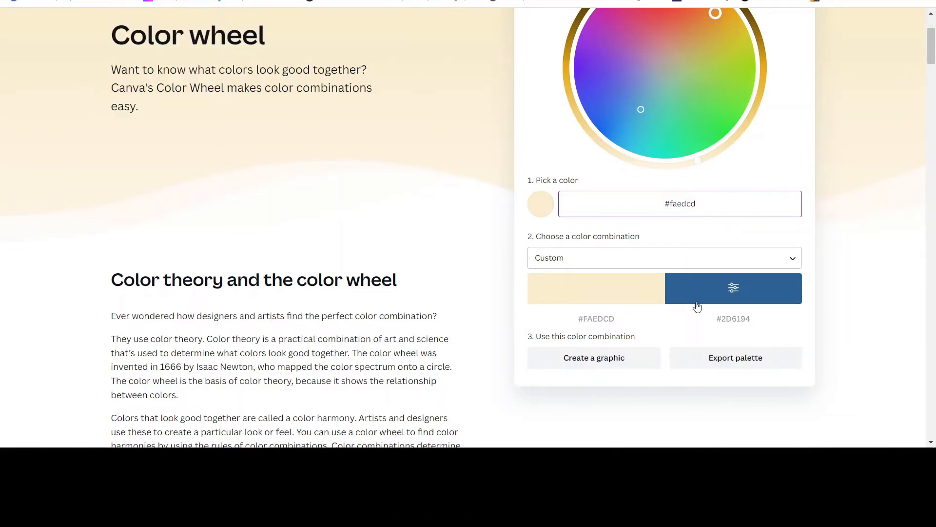
# Copy #2D6194 from the color wheel and apply it as the text color of "Wisely" in the Canva design.
pyautogui.click(735, 319)
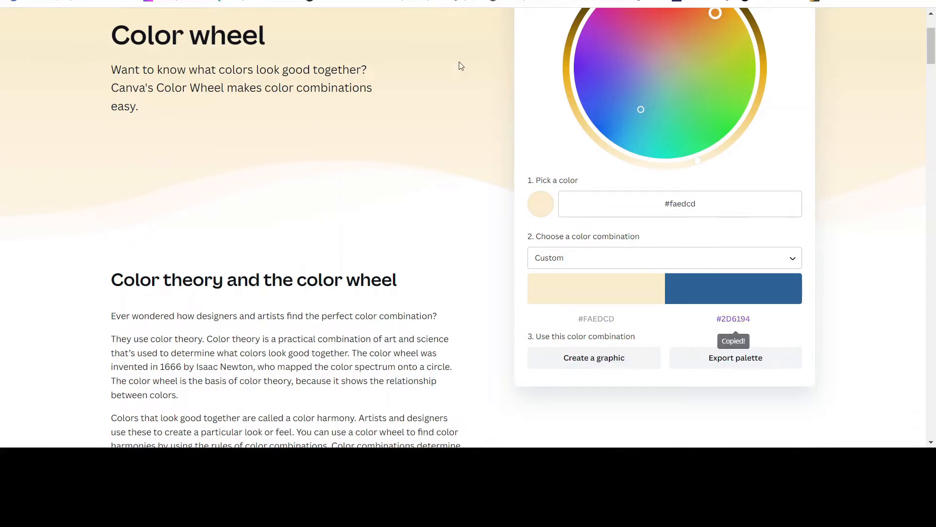
pyautogui.hotkey('ctrl', 'Tab')
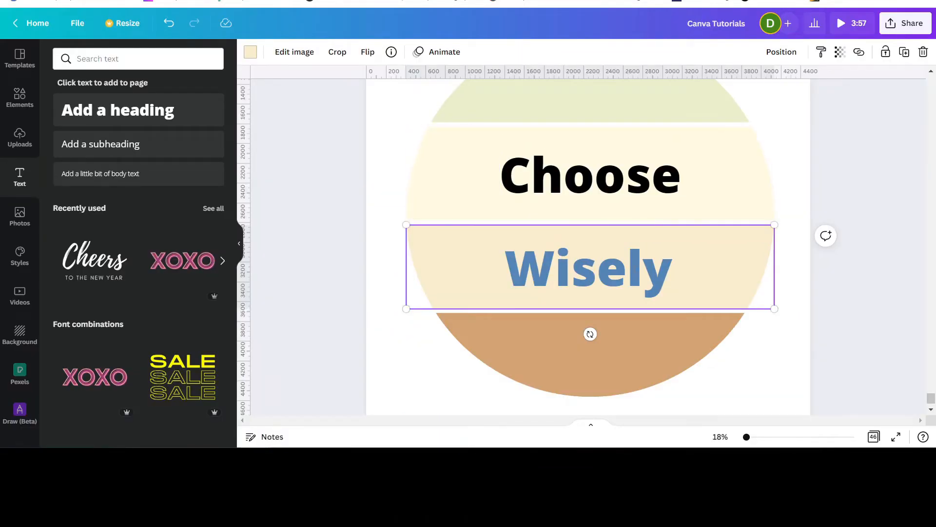
pyautogui.click(616, 277)
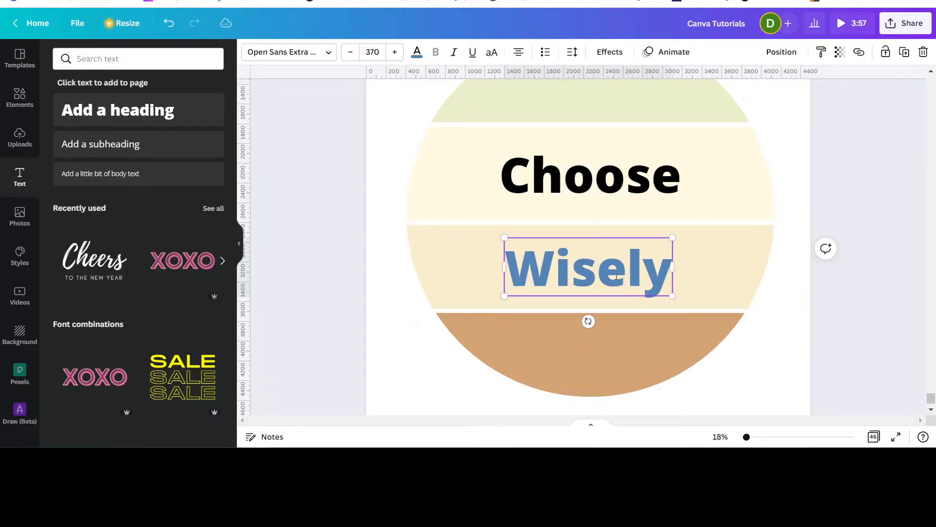
pyautogui.click(417, 52)
pyautogui.click(64, 111)
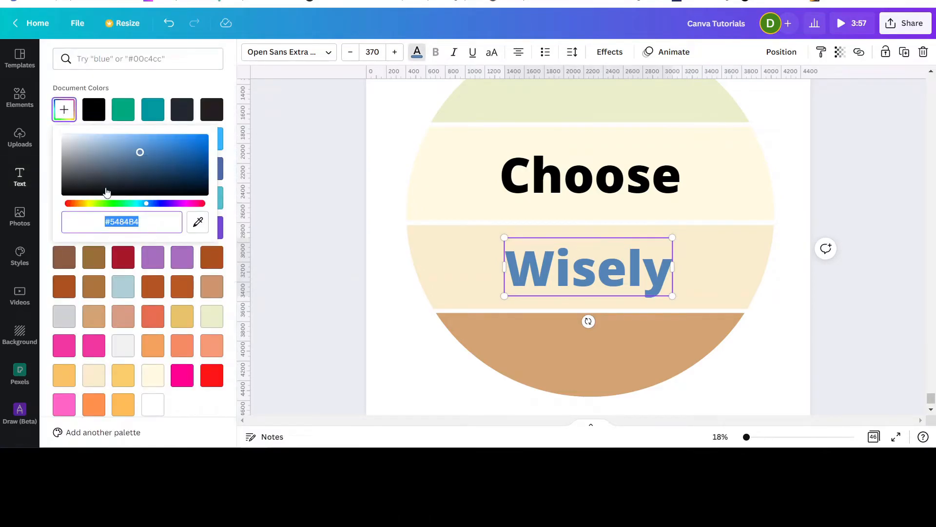
pyautogui.rightClick(114, 225)
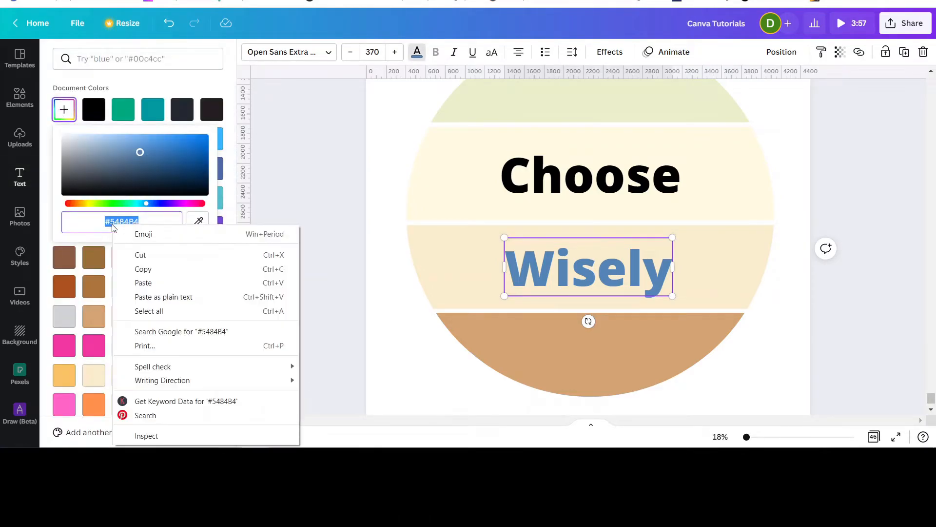
pyautogui.click(133, 284)
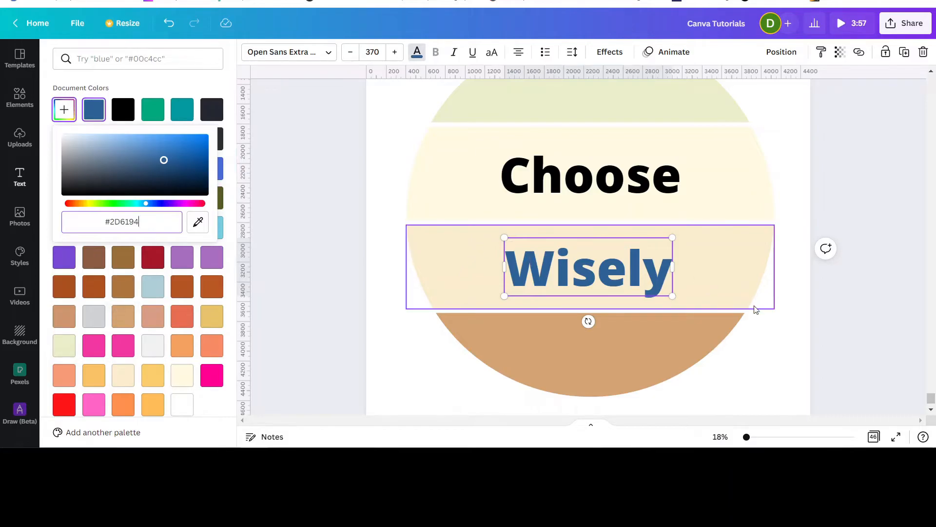
pyautogui.click(760, 326)
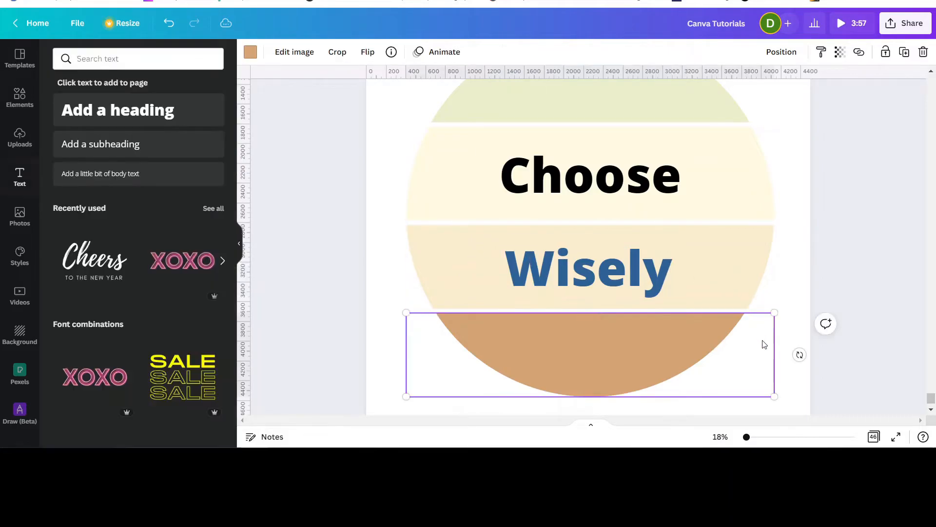
# Copy the color code #FEFAE0 of the band behind "Choose" in the Canva design.
pyautogui.click(735, 169)
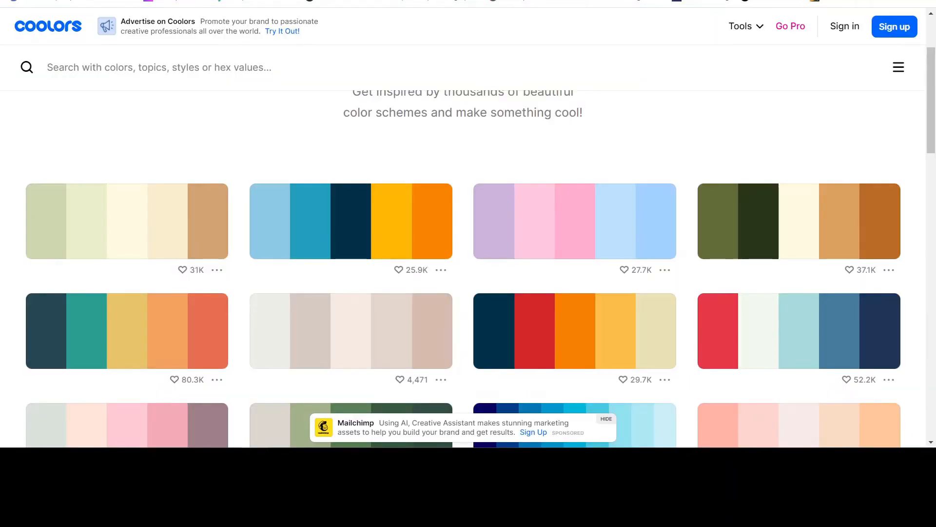
pyautogui.click(248, 1)
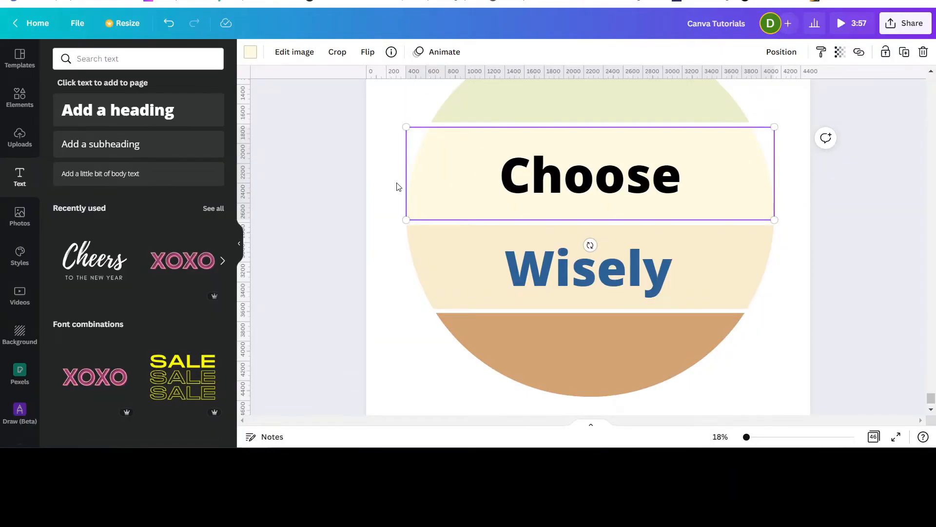
pyautogui.click(250, 52)
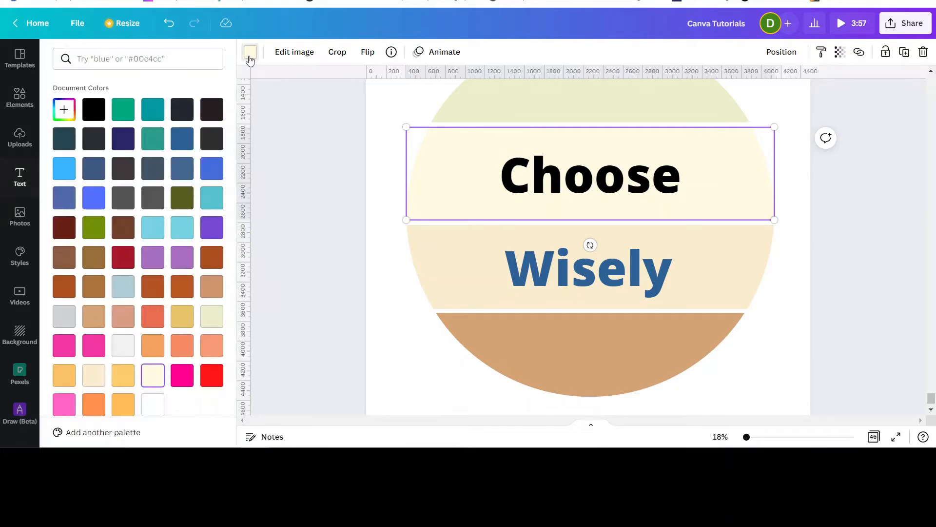
pyautogui.click(66, 119)
pyautogui.rightClick(118, 223)
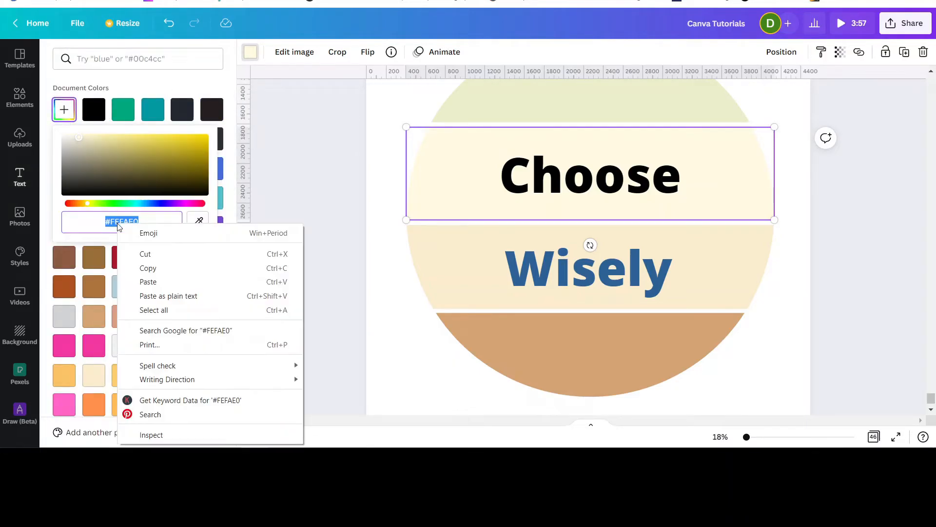
pyautogui.click(146, 269)
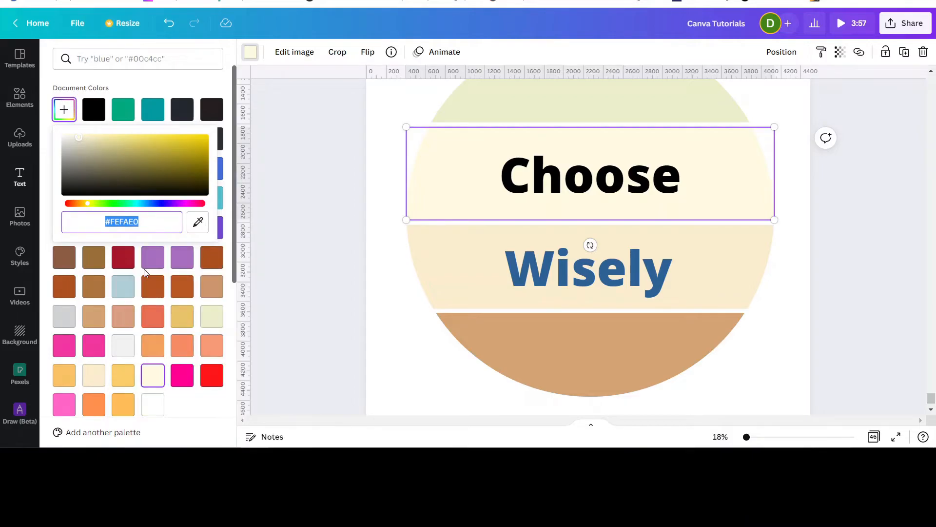
# Switch to the color wheel and replace its picked color with the copied #FEFAE0.
pyautogui.click(492, 2)
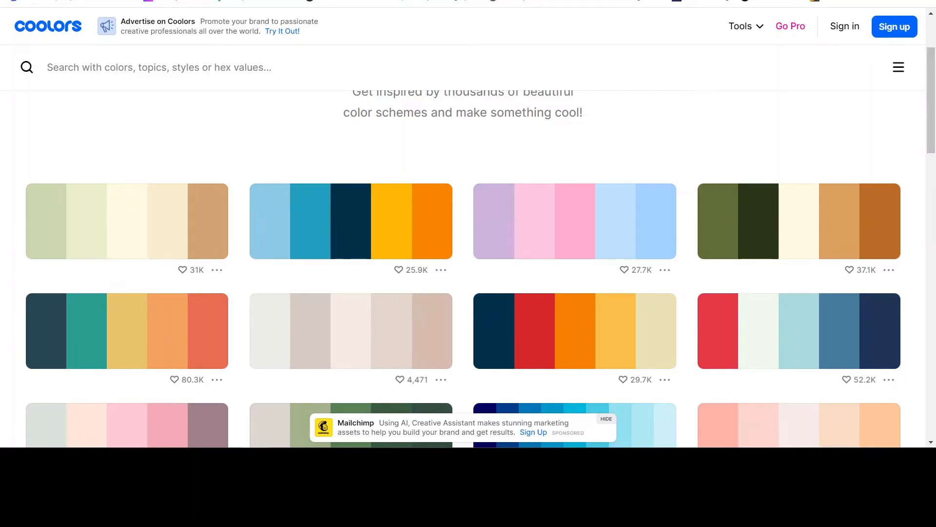
pyautogui.hotkey('ctrl', 'shift', 'Tab')
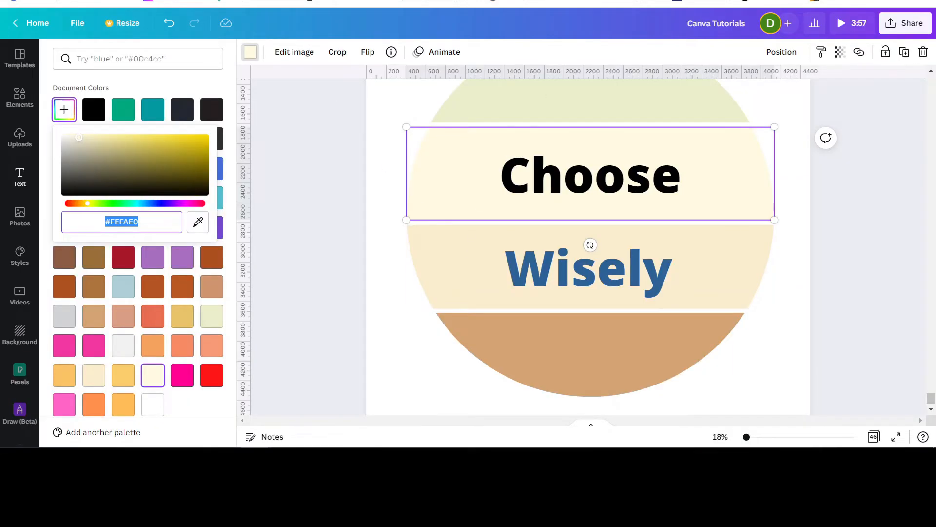
pyautogui.hotkey('ctrl', 'shift', 'Tab')
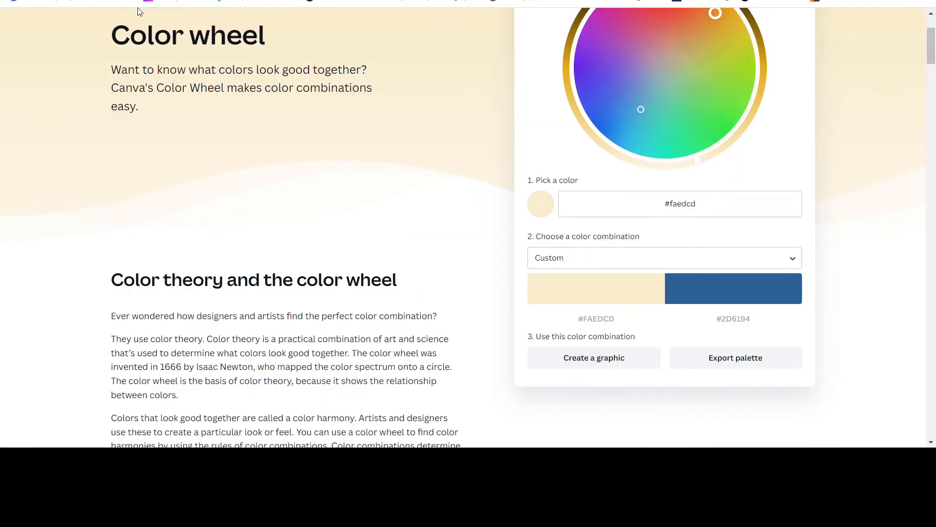
pyautogui.click(725, 195)
pyautogui.moveTo(726, 195); pyautogui.dragTo(673, 205)
pyautogui.rightClick(674, 205)
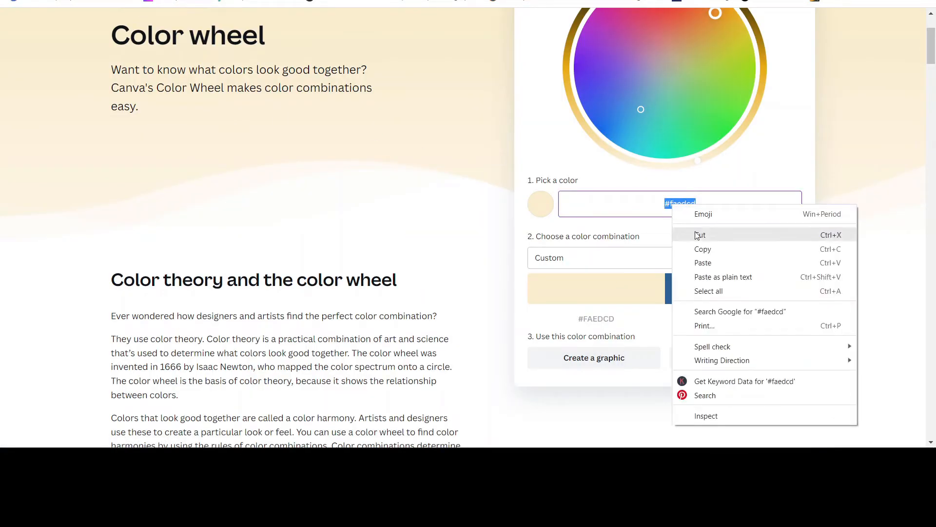
pyautogui.click(707, 263)
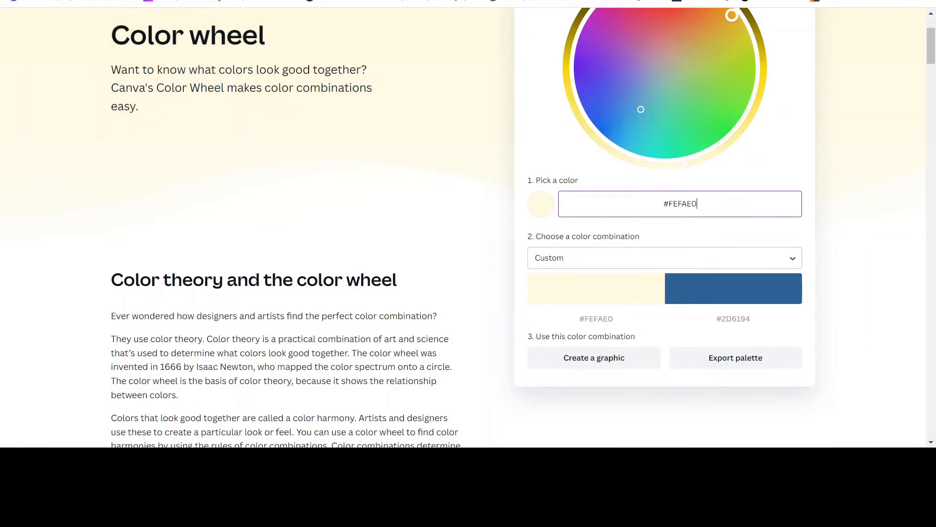
# Compare the Monochromatic, Analogous, Triadic and Tetradic combinations for #FEFAE0 in the color wheel.
pyautogui.hotkey('ctrl', 'shift', 'Tab')
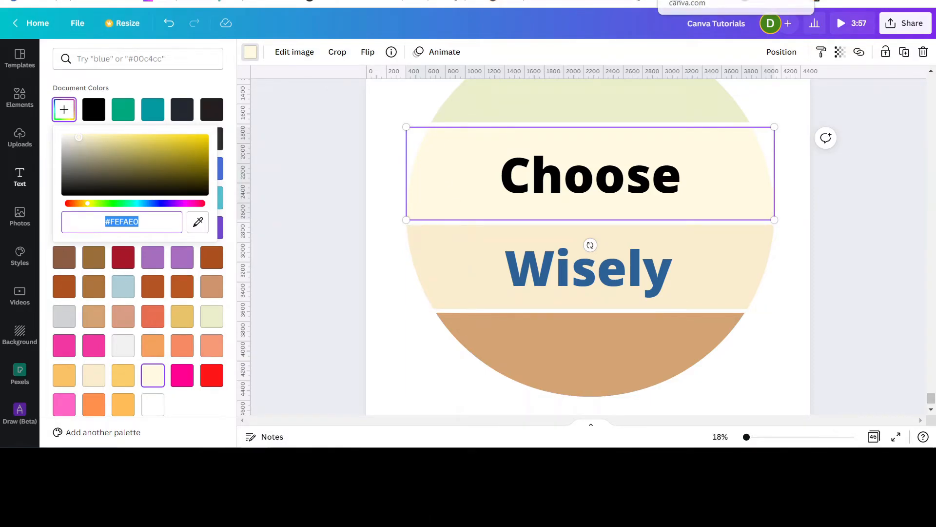
pyautogui.click(687, 3)
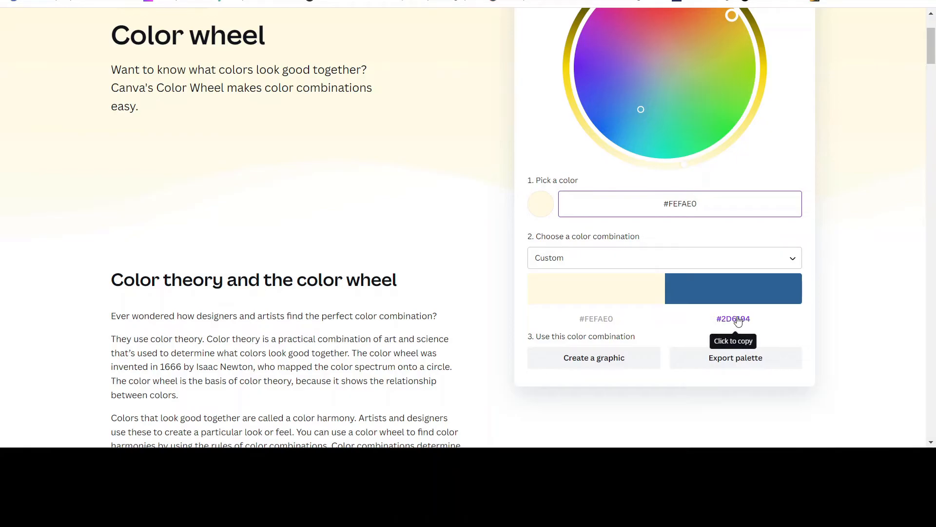
pyautogui.click(793, 263)
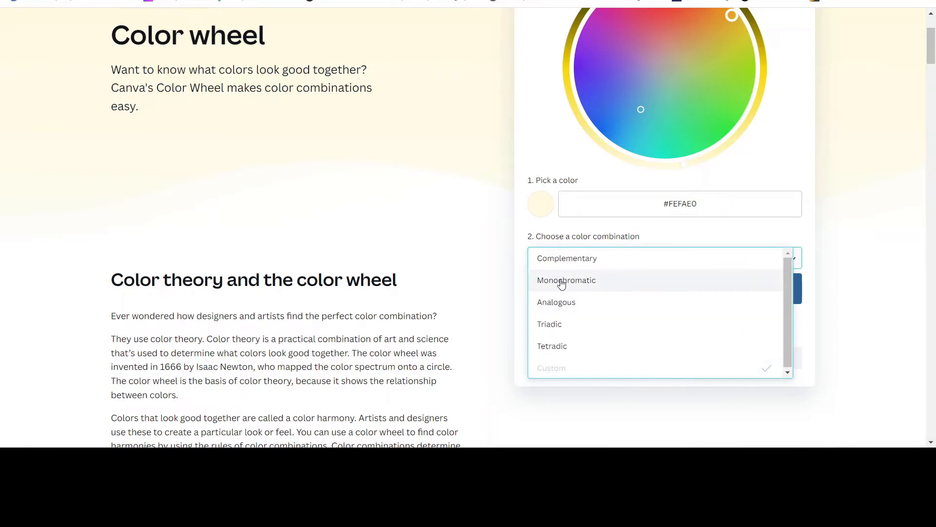
pyautogui.click(562, 283)
pyautogui.click(792, 258)
pyautogui.click(562, 305)
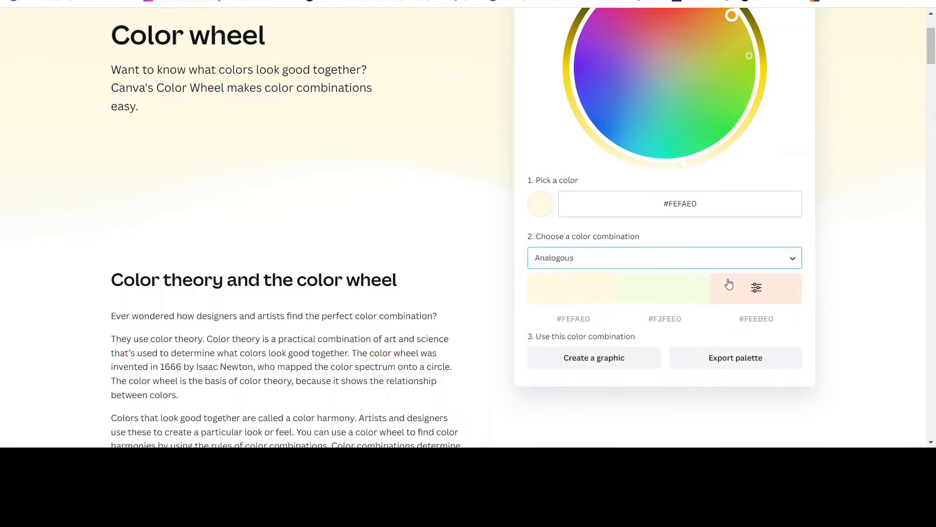
pyautogui.click(791, 260)
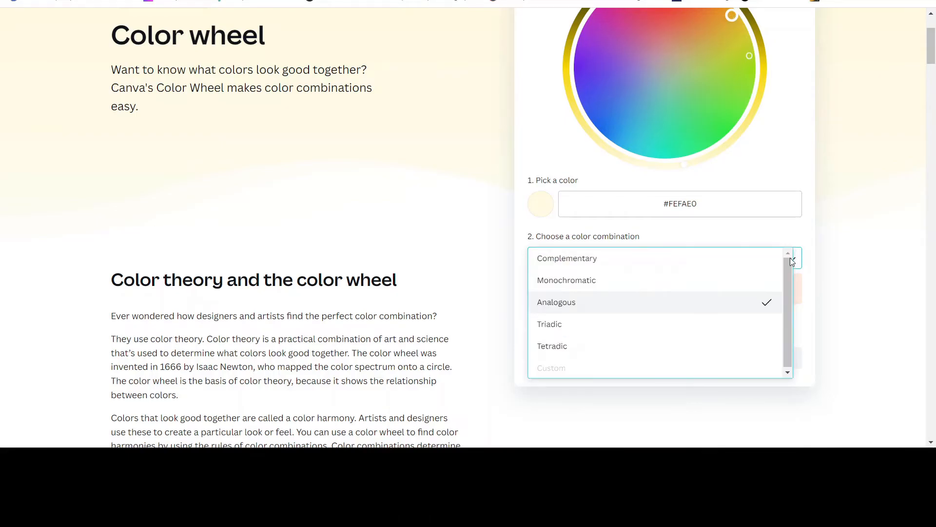
pyautogui.click(556, 323)
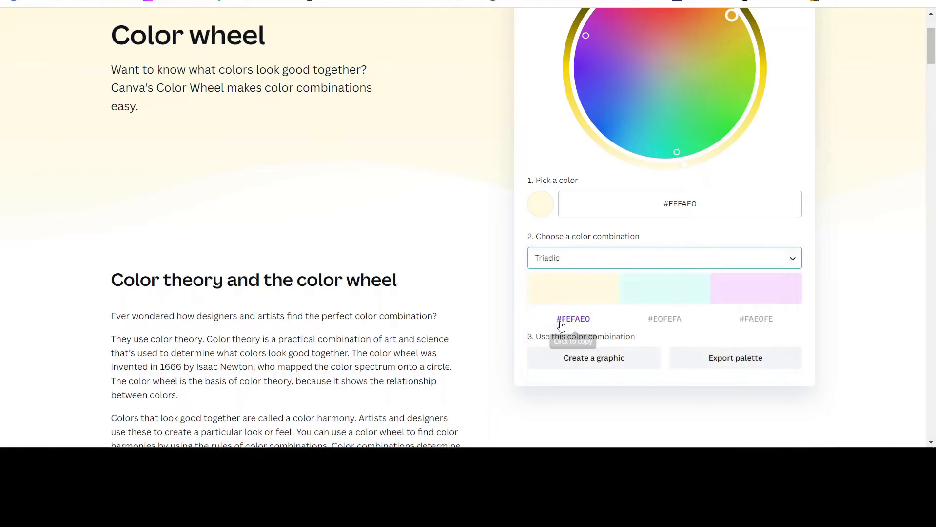
pyautogui.click(794, 257)
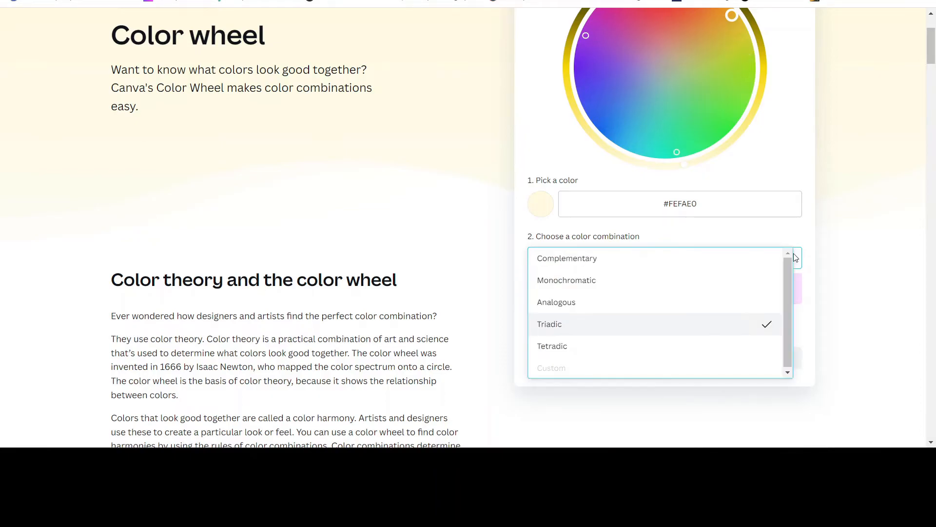
pyautogui.click(562, 348)
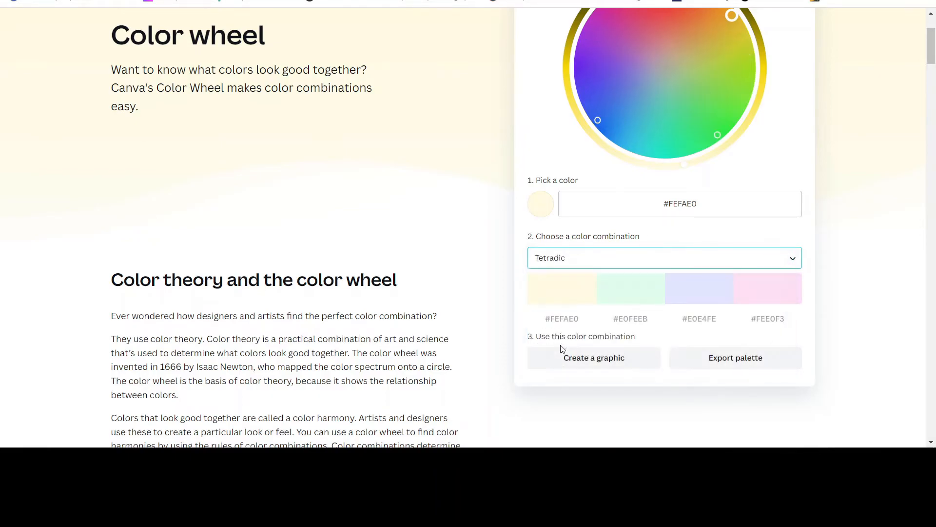
# Set the color combination to Complementary and copy the matching color code #E0E4FE.
pyautogui.click(769, 266)
pyautogui.click(580, 259)
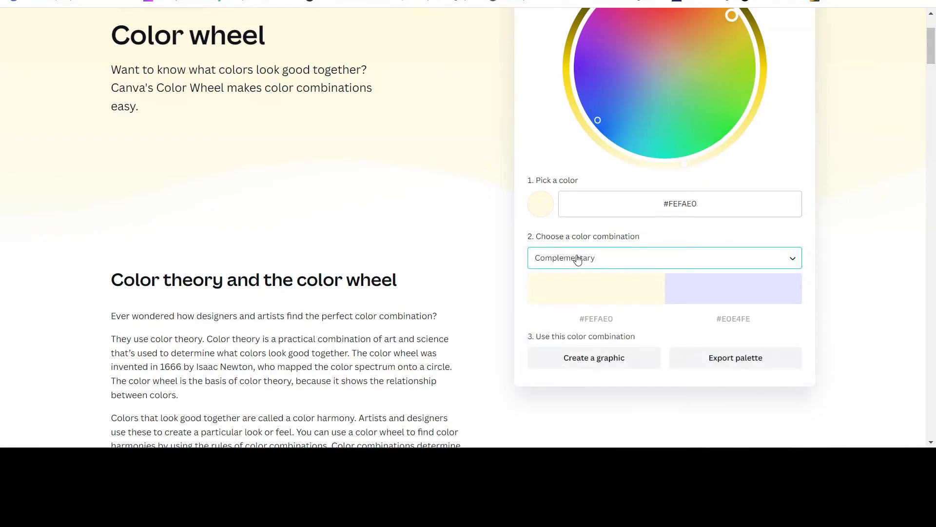
pyautogui.click(730, 321)
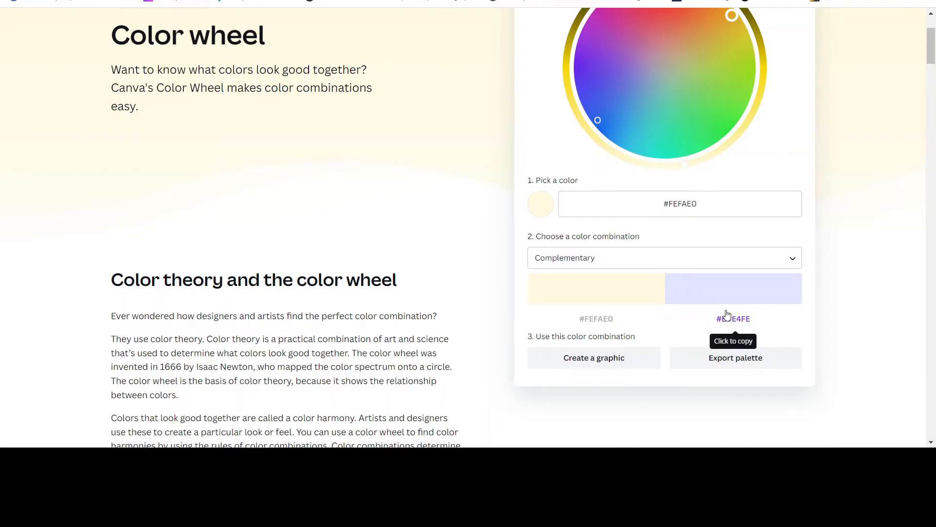
# Switch to the Canva design and apply the copied #E0E4FE as the text color of "Choose".
pyautogui.hotkey('ctrl', 'shift', 'Tab')
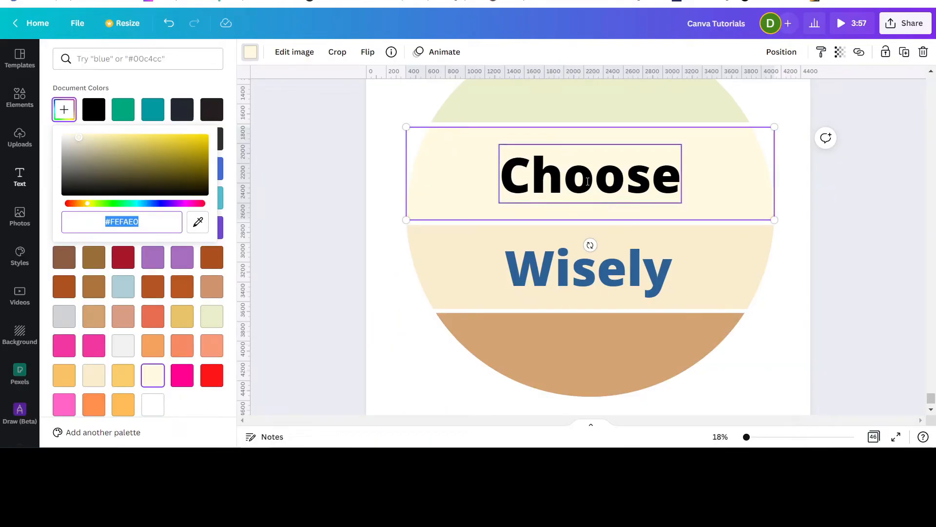
pyautogui.click(562, 171)
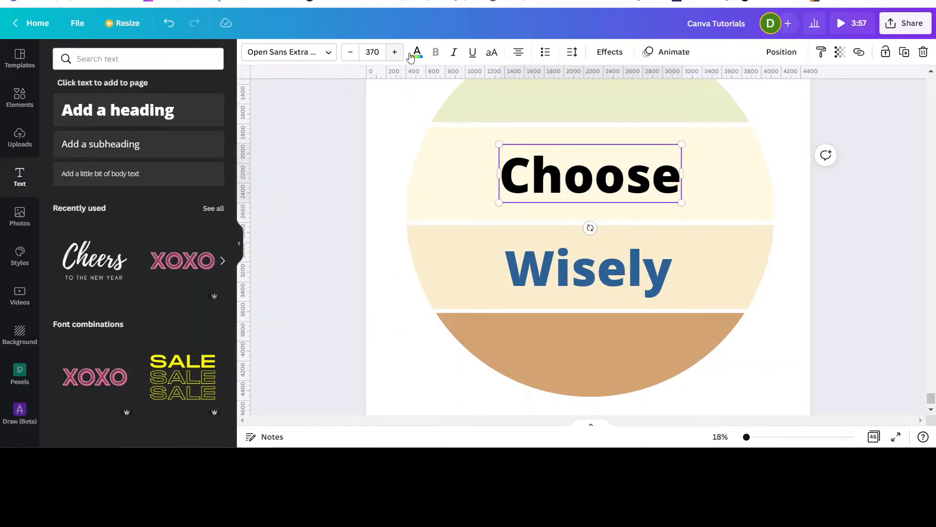
pyautogui.click(417, 51)
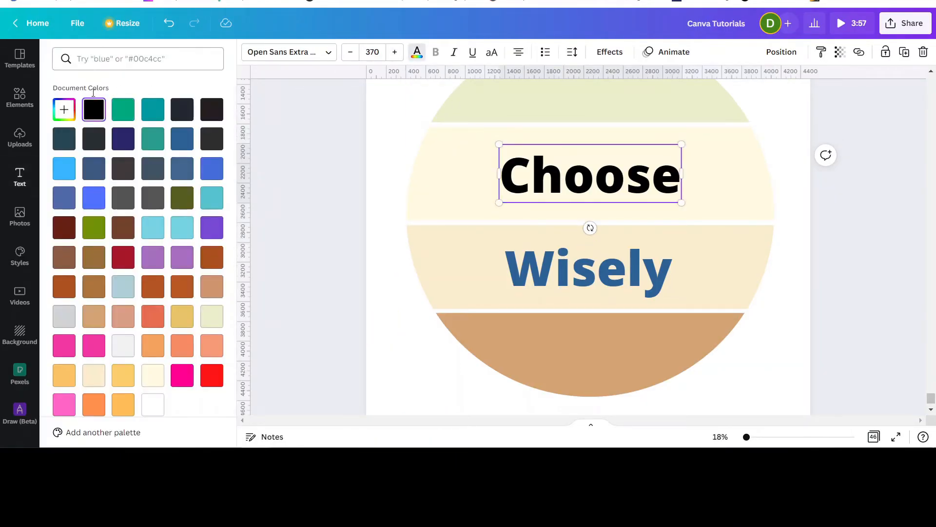
pyautogui.click(64, 110)
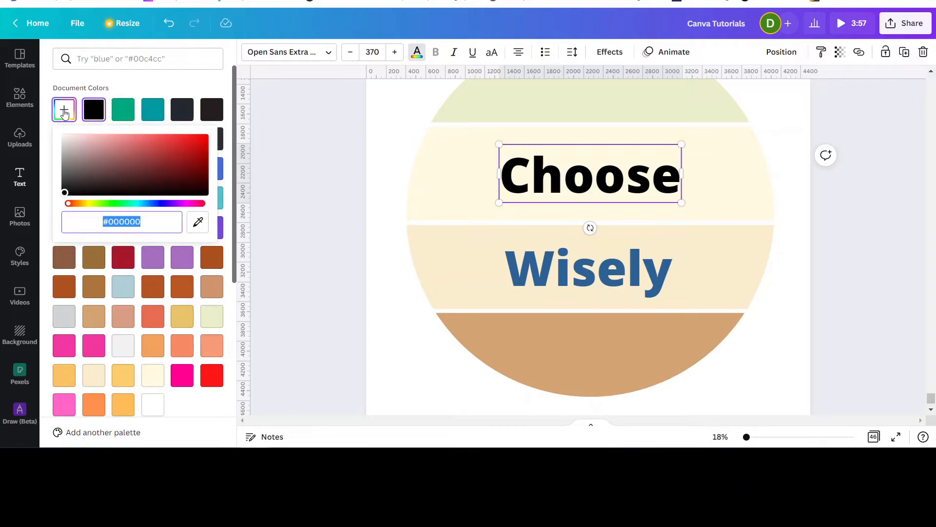
pyautogui.rightClick(110, 223)
pyautogui.click(142, 283)
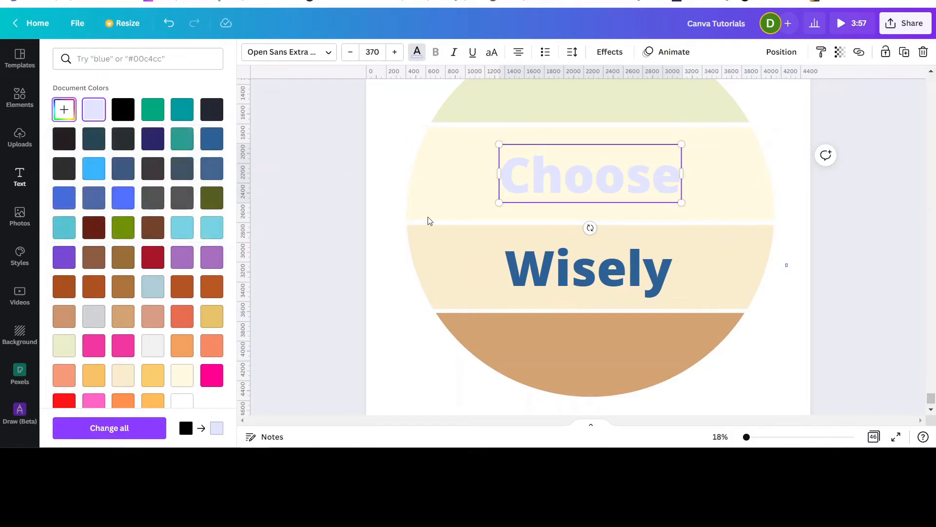
# Recopy #FEFAE0 from the band behind "Choose" and paste it again as the color wheel's picked color.
pyautogui.click(423, 164)
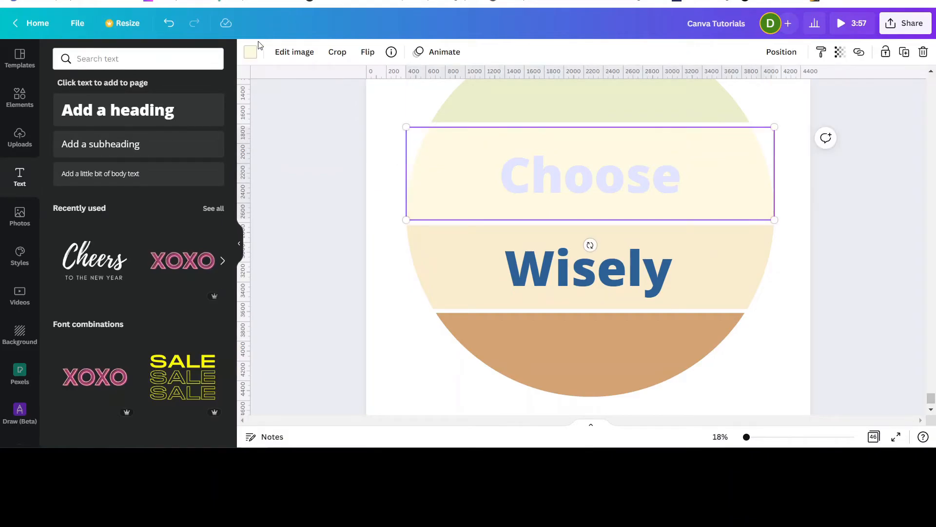
pyautogui.click(250, 53)
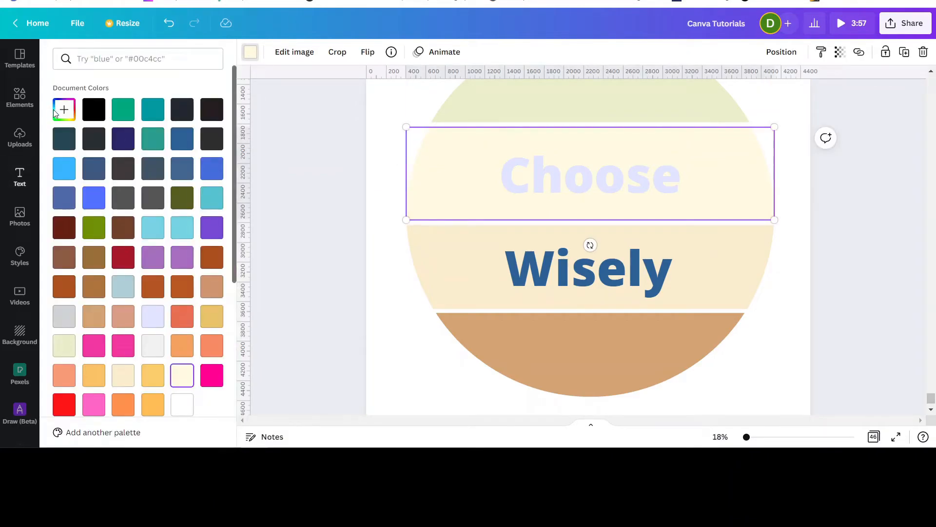
pyautogui.click(63, 109)
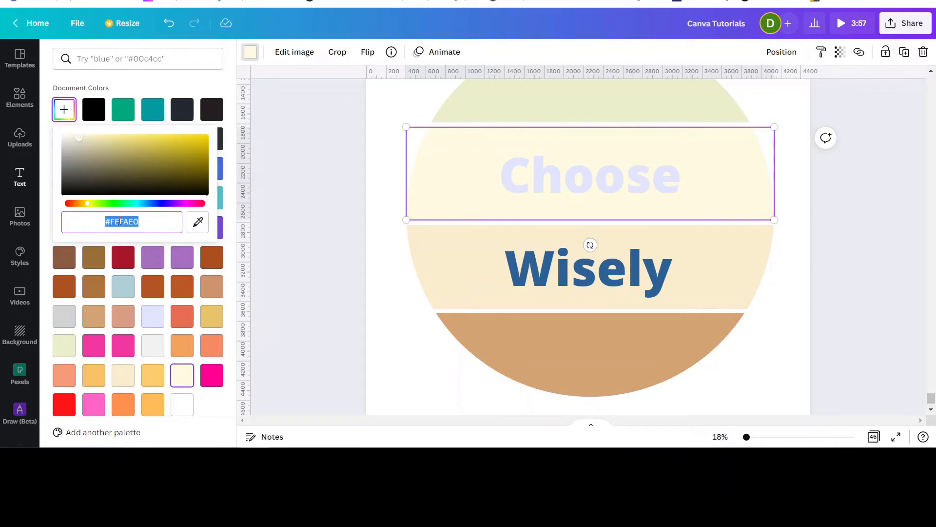
pyautogui.rightClick(119, 222)
pyautogui.click(145, 266)
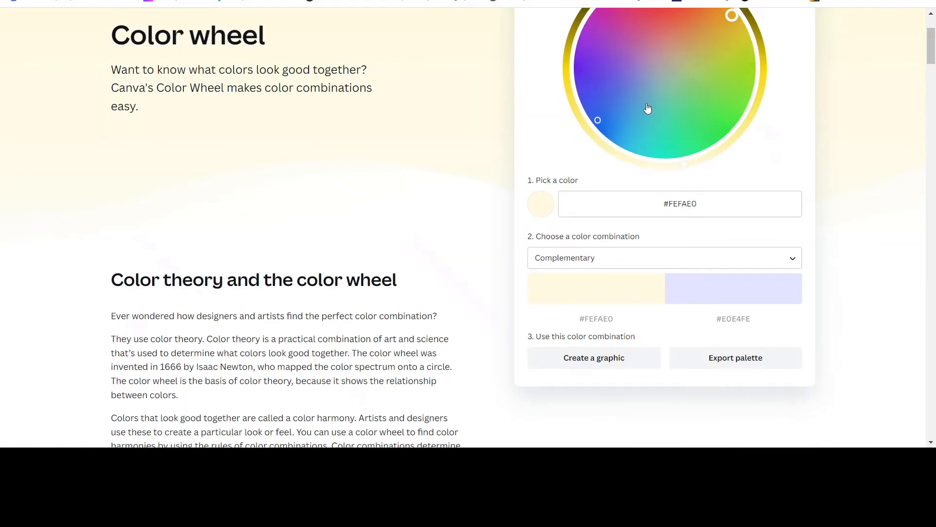
pyautogui.tripleClick(703, 204)
pyautogui.rightClick(684, 202)
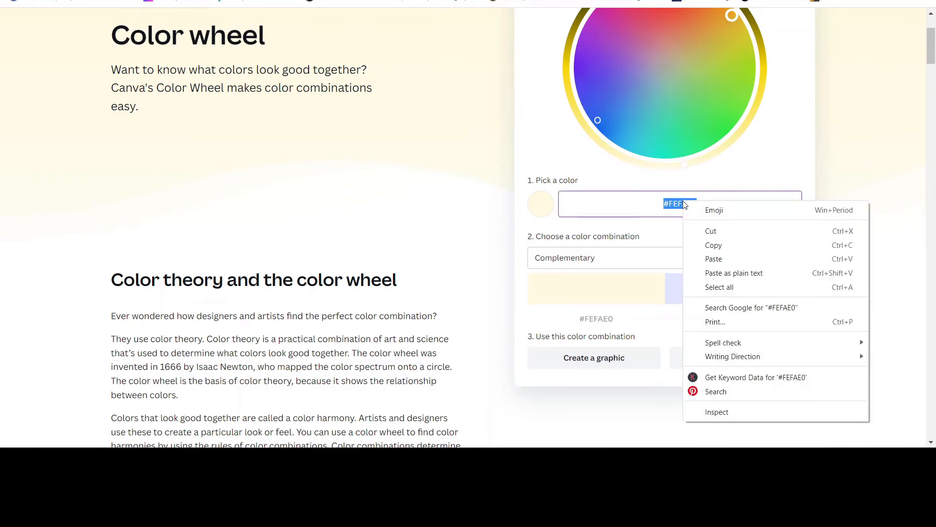
pyautogui.click(713, 259)
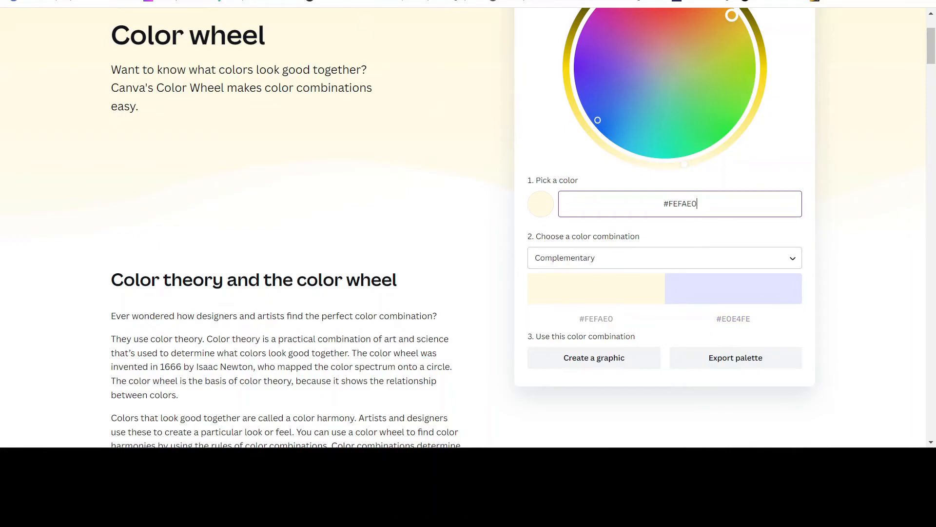
# Return to the Canva design and deepen the text color of "Choose" to #4B5EDD within the same blue hue.
pyautogui.hotkey('ctrl', 'Tab')
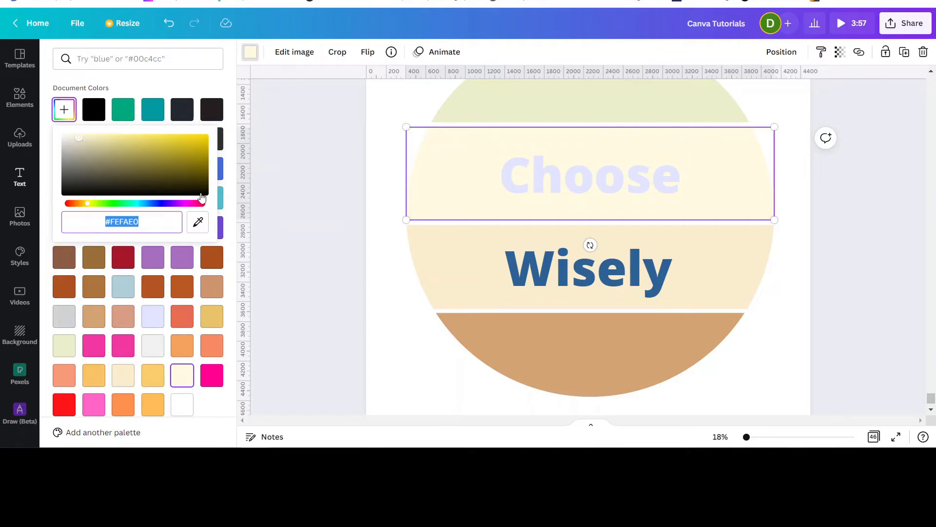
pyautogui.click(534, 165)
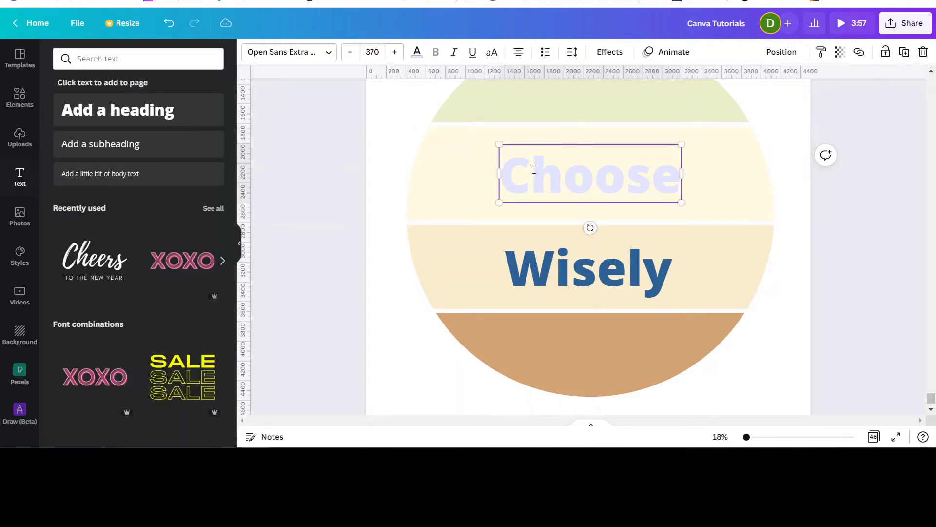
pyautogui.click(417, 54)
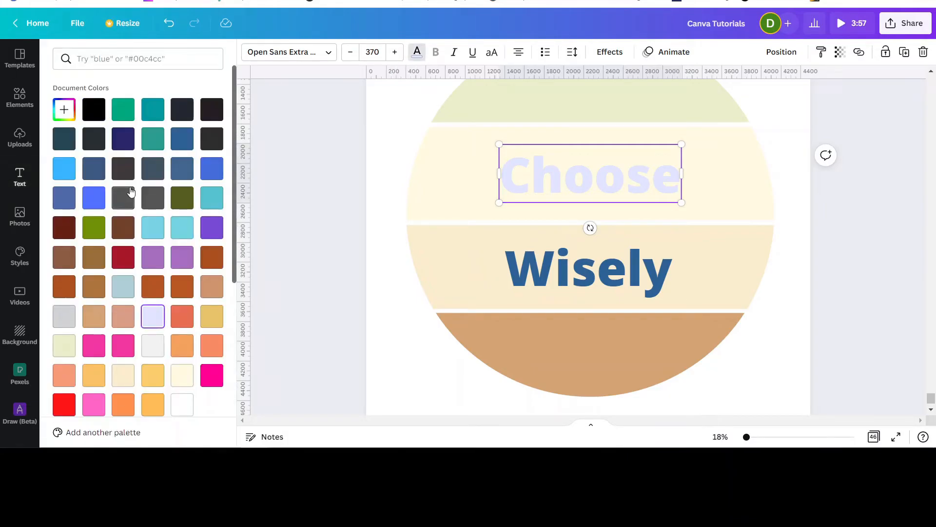
pyautogui.click(60, 107)
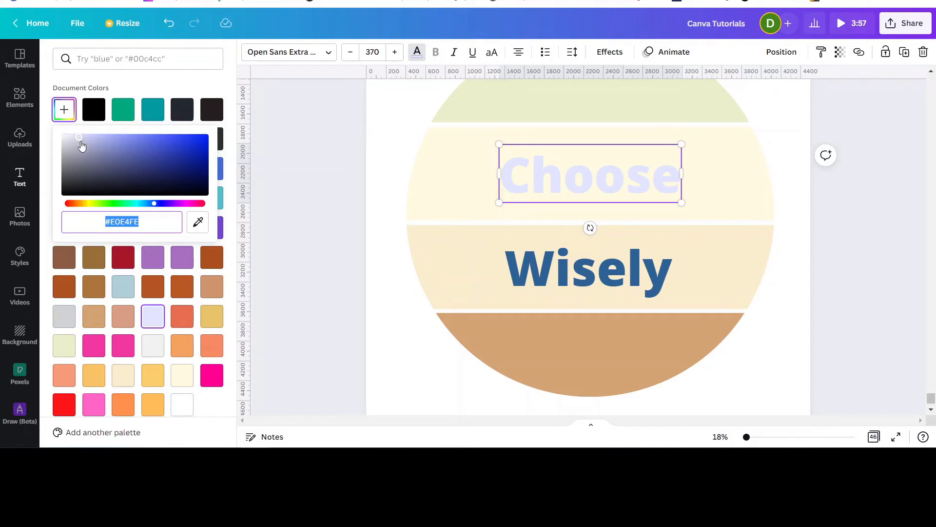
pyautogui.moveTo(80, 142); pyautogui.dragTo(159, 142)
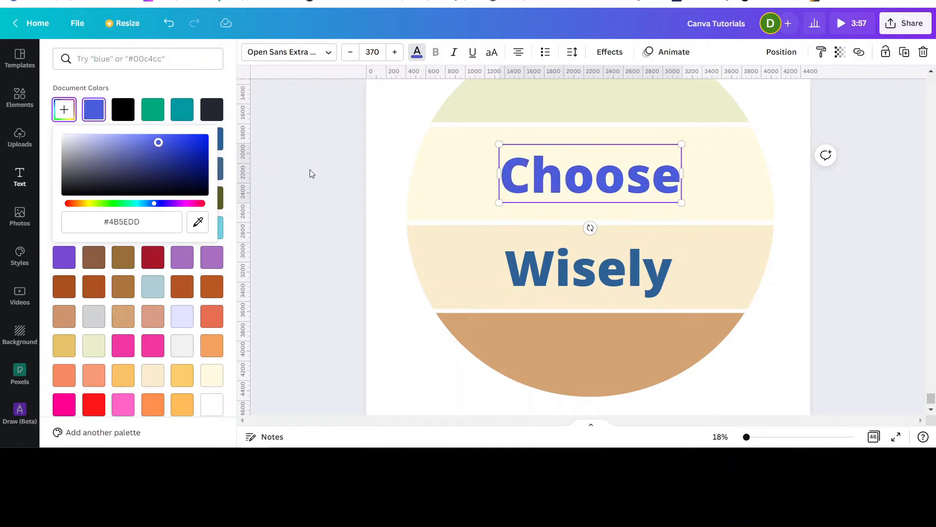
pyautogui.click(316, 205)
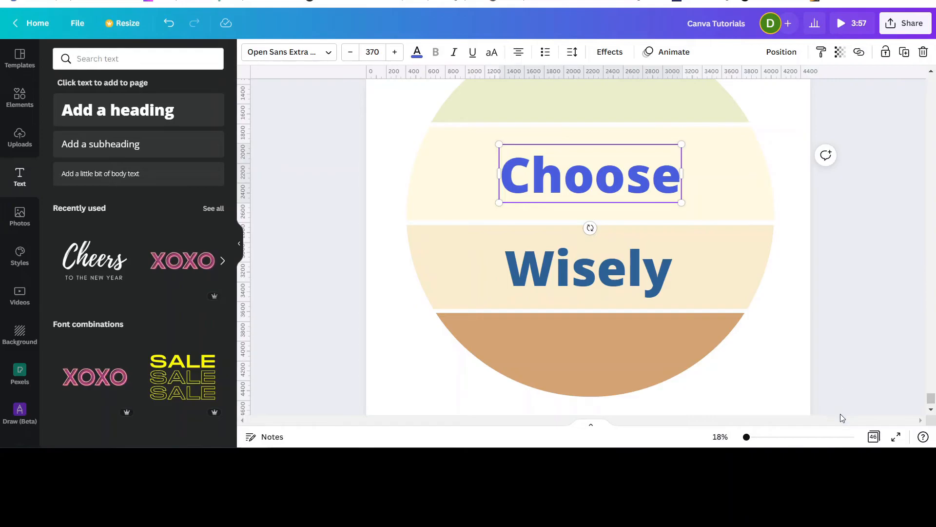
# Add the solid white circle from the circle elements, enlarge it over the upper-left part of the striped circle, and recolor it black.
pyautogui.moveTo(747, 438); pyautogui.dragTo(744, 437)
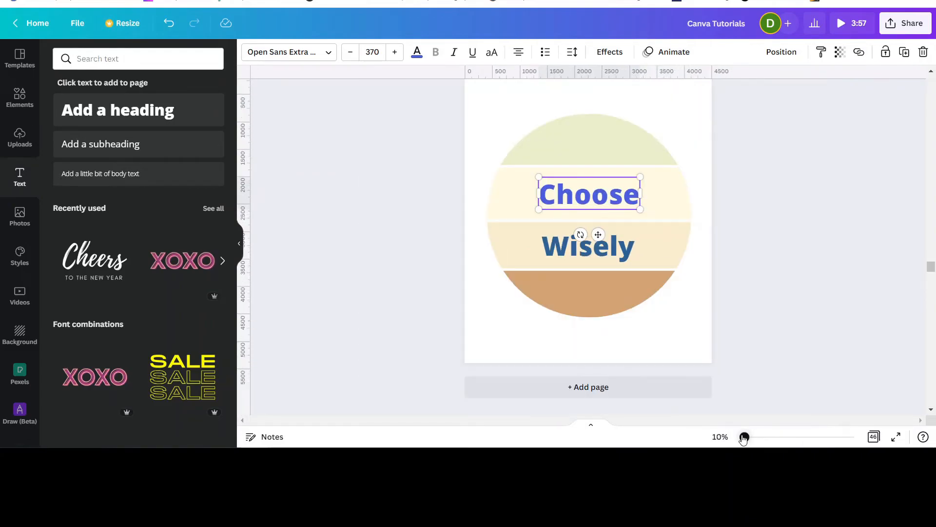
pyautogui.click(777, 271)
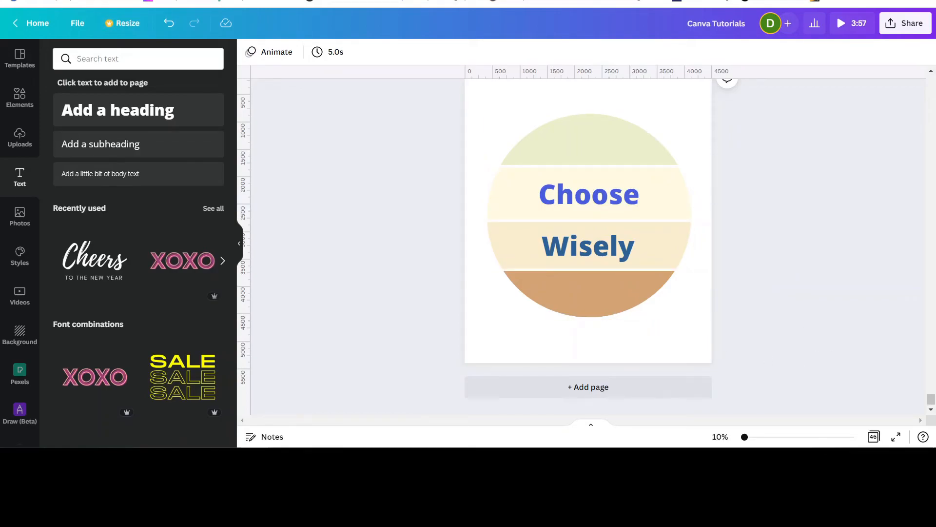
pyautogui.hotkey('ctrl', 'Tab')
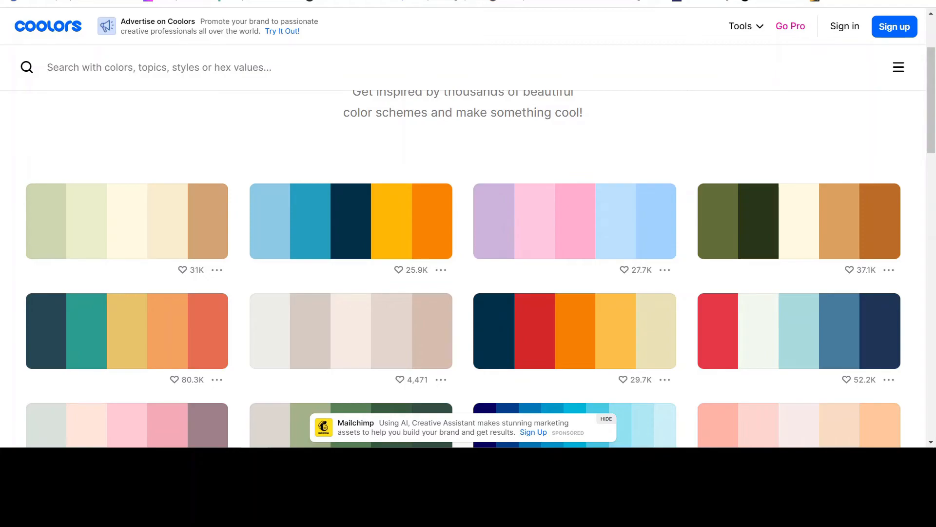
pyautogui.hotkey('ctrl', 'shift', 'Tab')
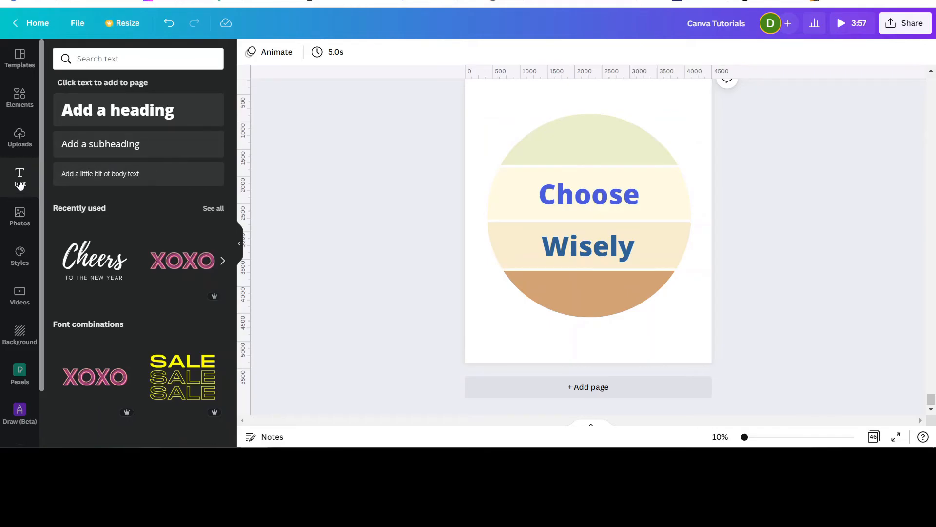
pyautogui.click(20, 97)
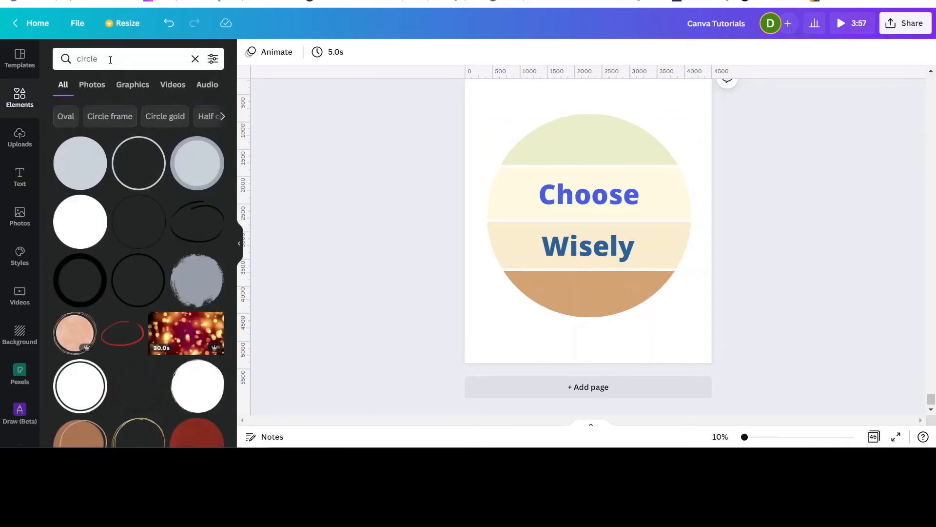
pyautogui.click(76, 225)
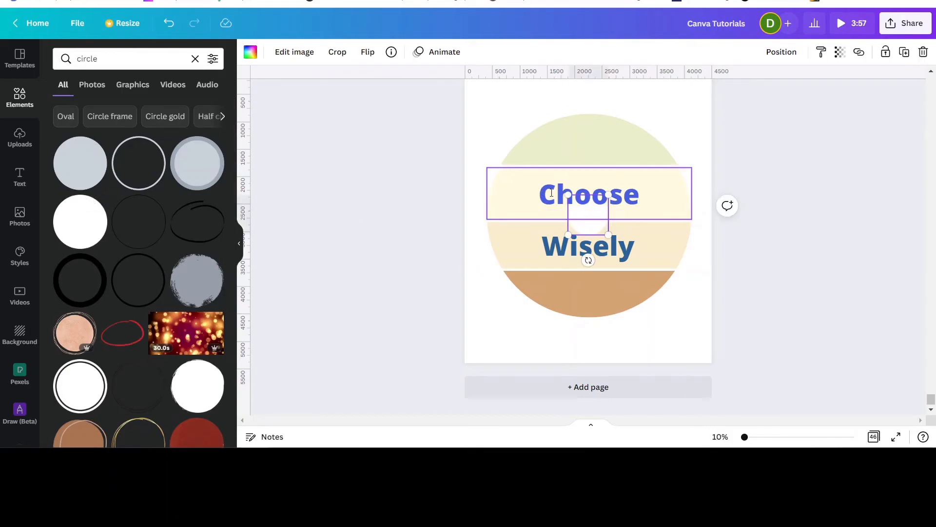
pyautogui.moveTo(569, 196); pyautogui.dragTo(483, 109)
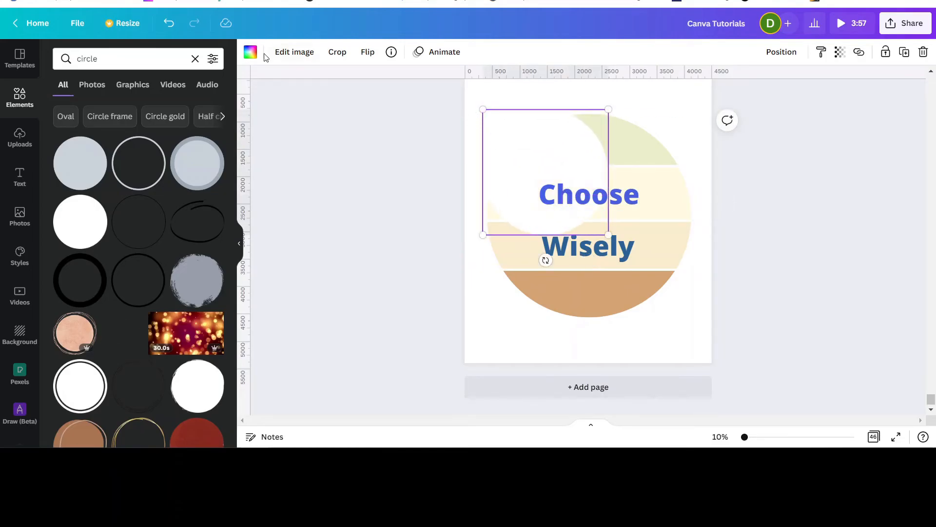
pyautogui.click(248, 57)
pyautogui.click(92, 109)
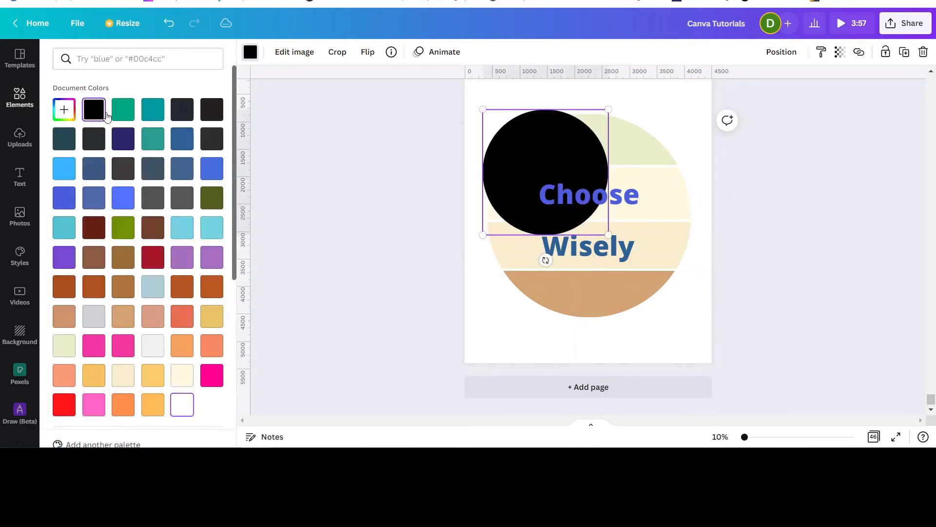
# Enlarge the black circle until it covers the whole striped circle, and send it to the back.
pyautogui.moveTo(608, 235); pyautogui.dragTo(691, 339)
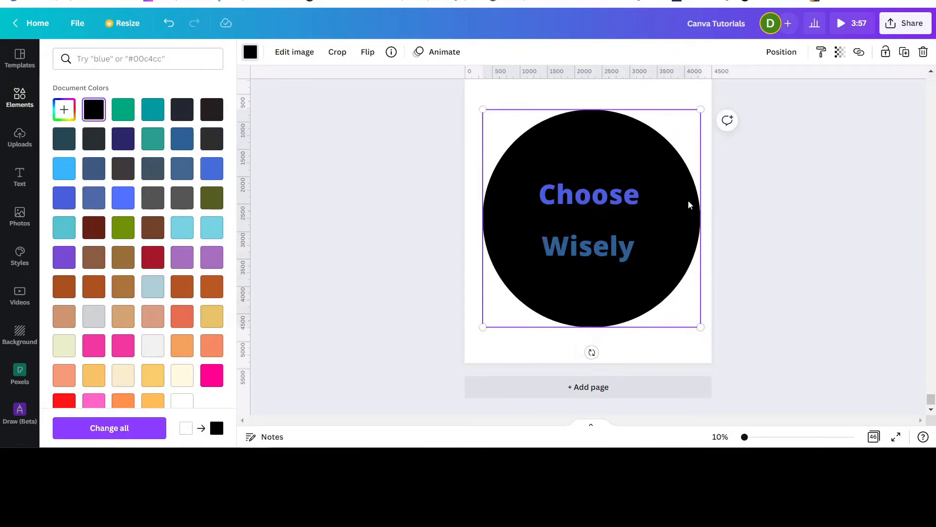
pyautogui.click(781, 53)
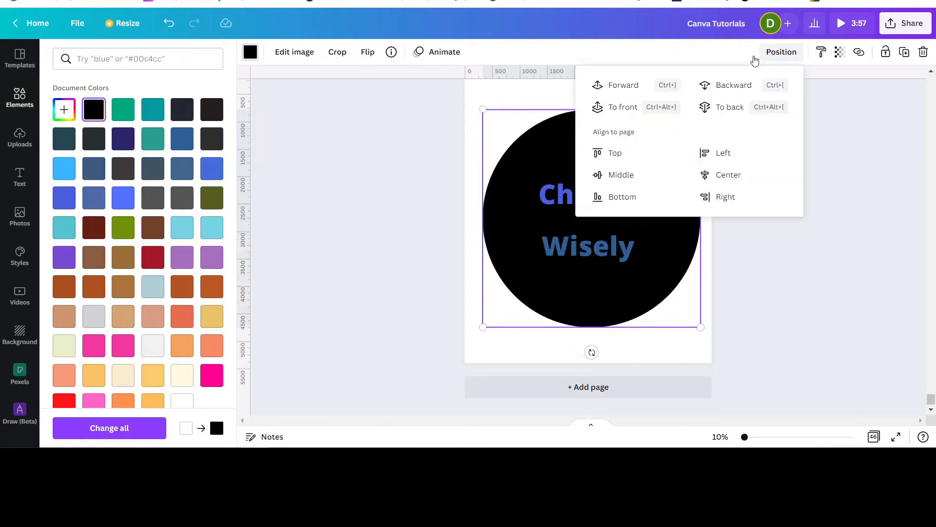
pyautogui.click(731, 106)
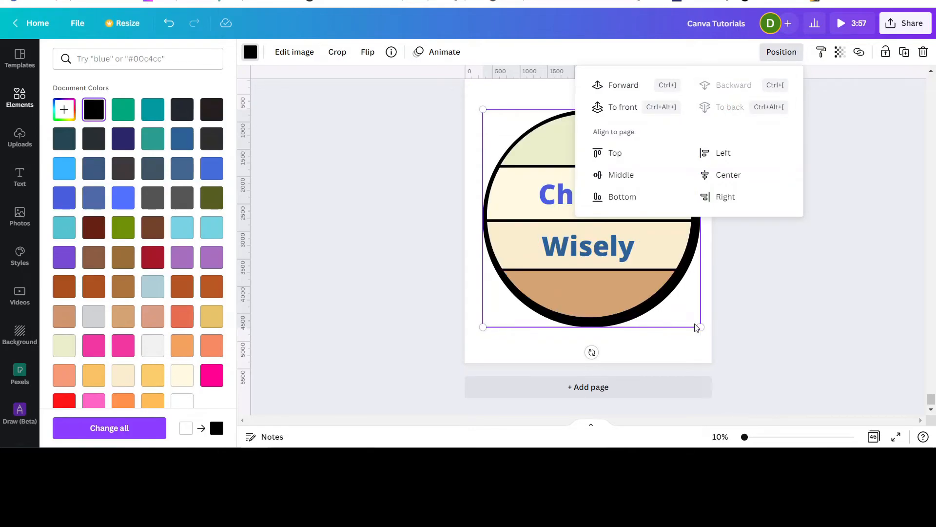
# Reposition and slightly shrink the black circle so it forms an even, thin border around the striped circle.
pyautogui.moveTo(696, 327); pyautogui.dragTo(695, 321)
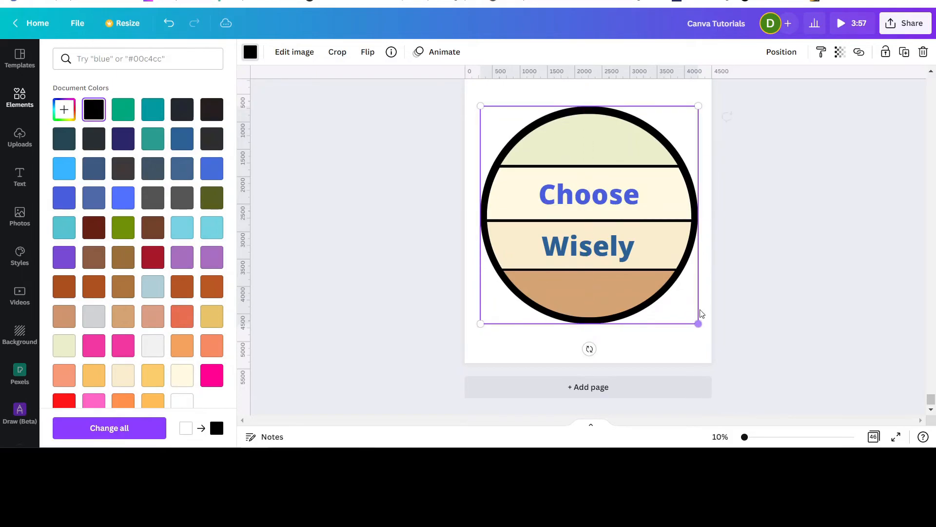
pyautogui.moveTo(697, 109); pyautogui.dragTo(699, 111)
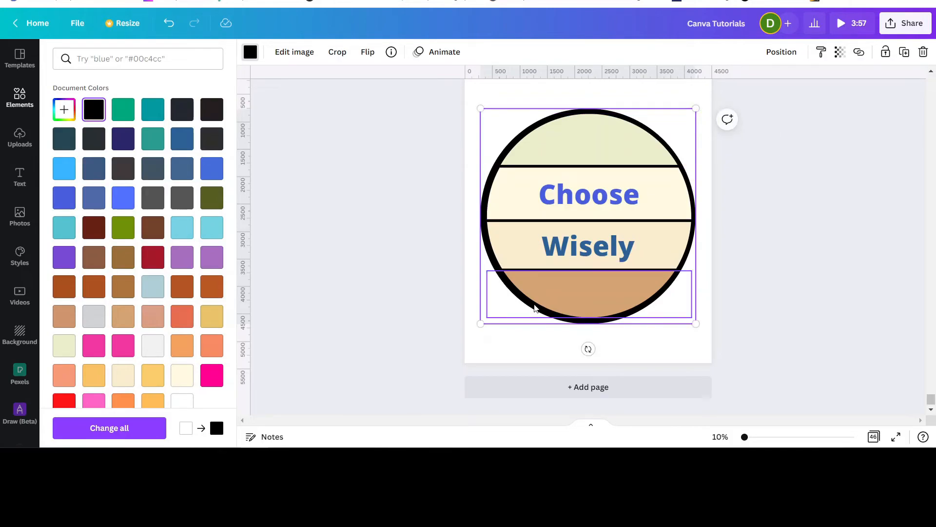
pyautogui.moveTo(492, 317); pyautogui.dragTo(492, 317)
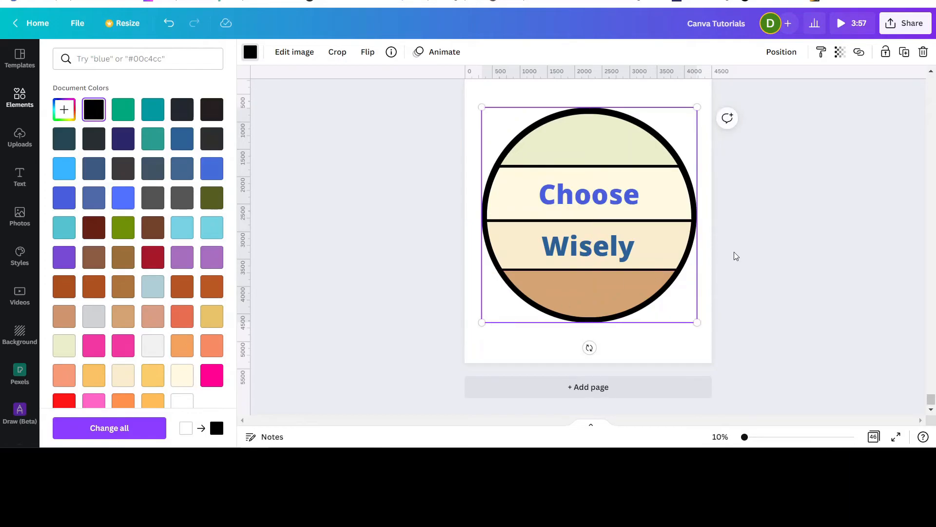
pyautogui.click(768, 232)
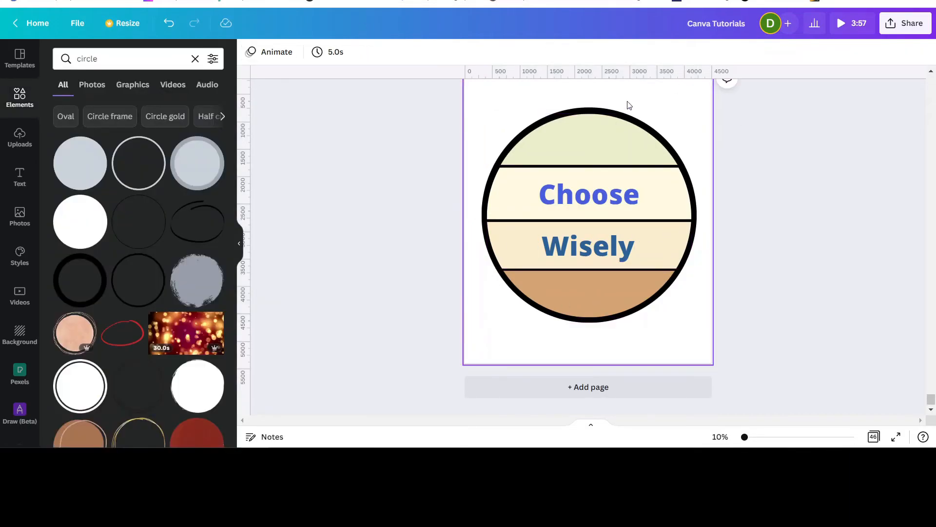
# Try green, blue and olive on the backing circle, and finish with the very dark navy document color.
pyautogui.click(670, 113)
pyautogui.click(250, 52)
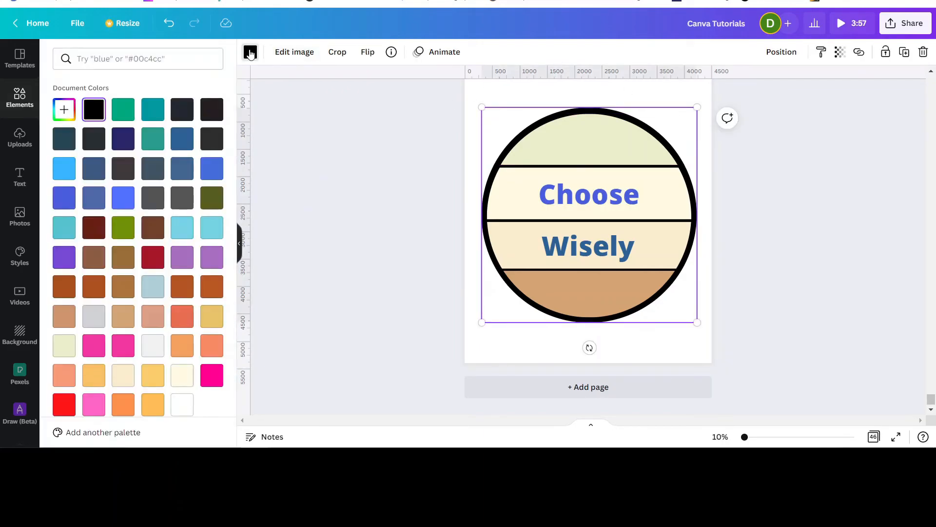
pyautogui.click(125, 111)
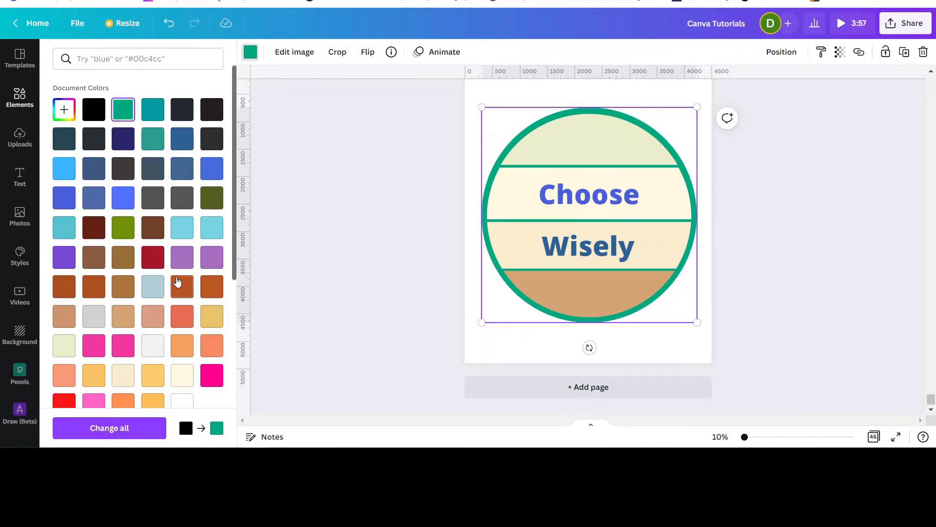
pyautogui.click(120, 195)
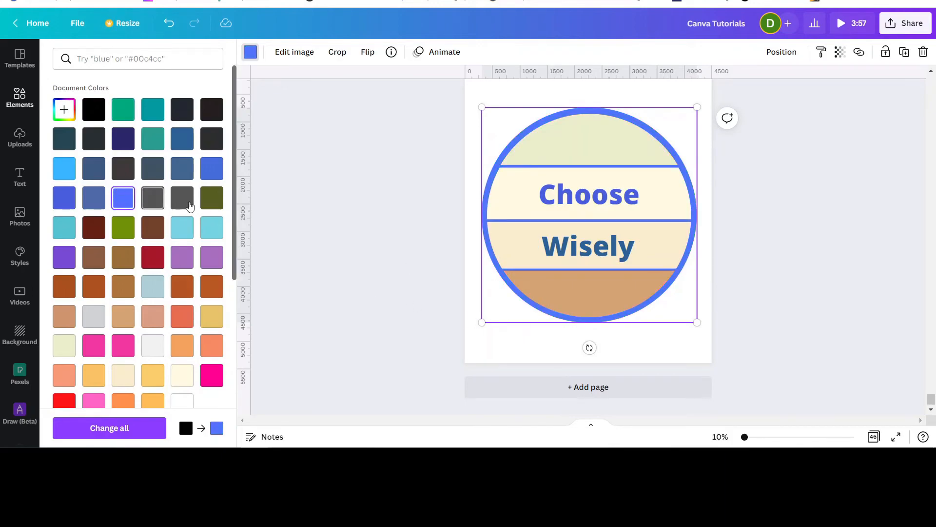
pyautogui.click(212, 208)
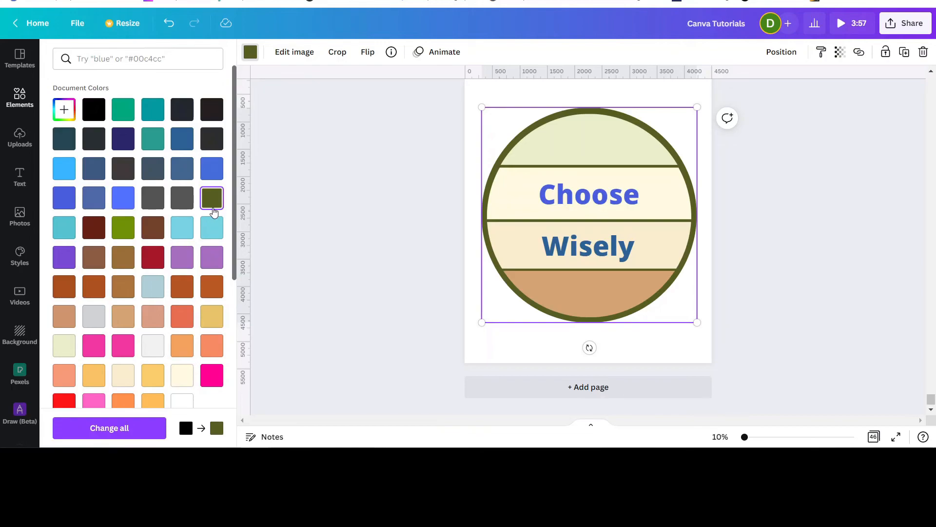
pyautogui.click(207, 114)
pyautogui.click(187, 116)
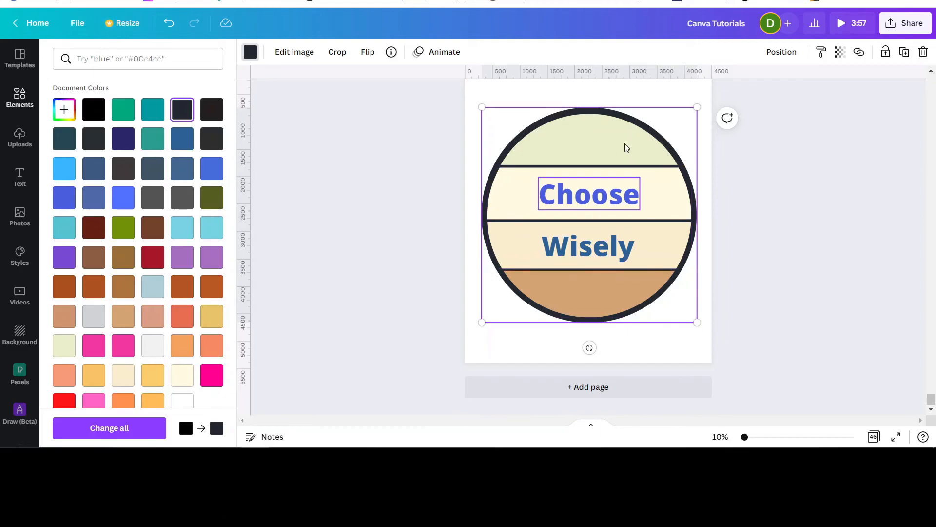
# Add the recently used solid white circle and enlarge it to fit just inside the dark border.
pyautogui.click(18, 96)
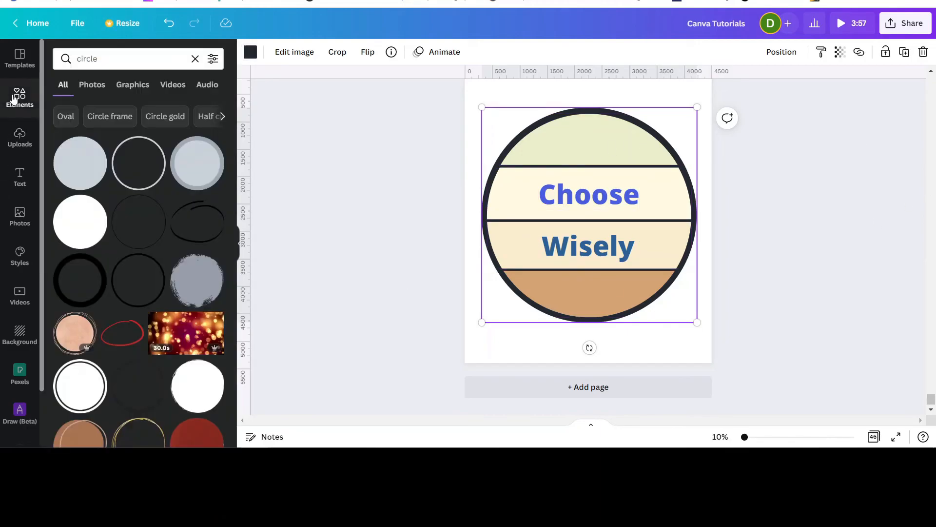
pyautogui.click(81, 156)
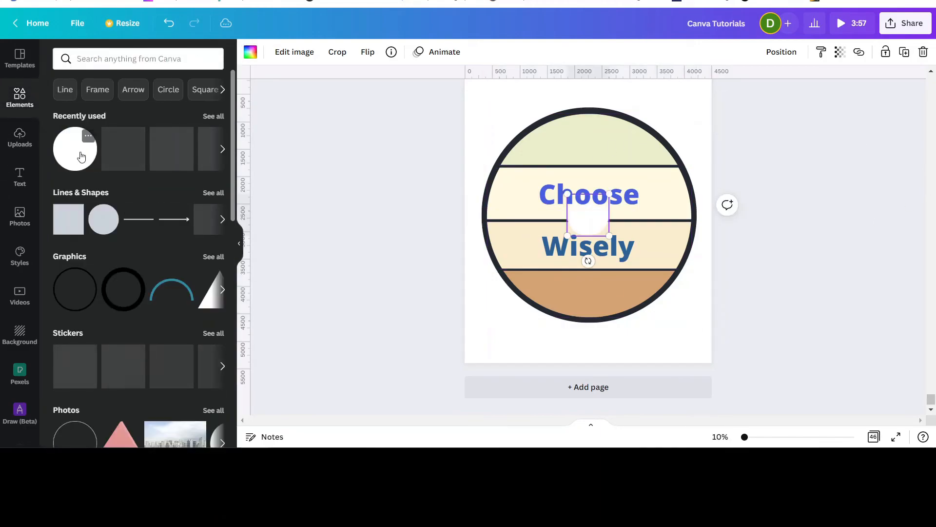
pyautogui.moveTo(571, 196); pyautogui.dragTo(498, 136)
pyautogui.moveTo(610, 237); pyautogui.dragTo(671, 351)
pyautogui.moveTo(664, 294); pyautogui.dragTo(657, 271)
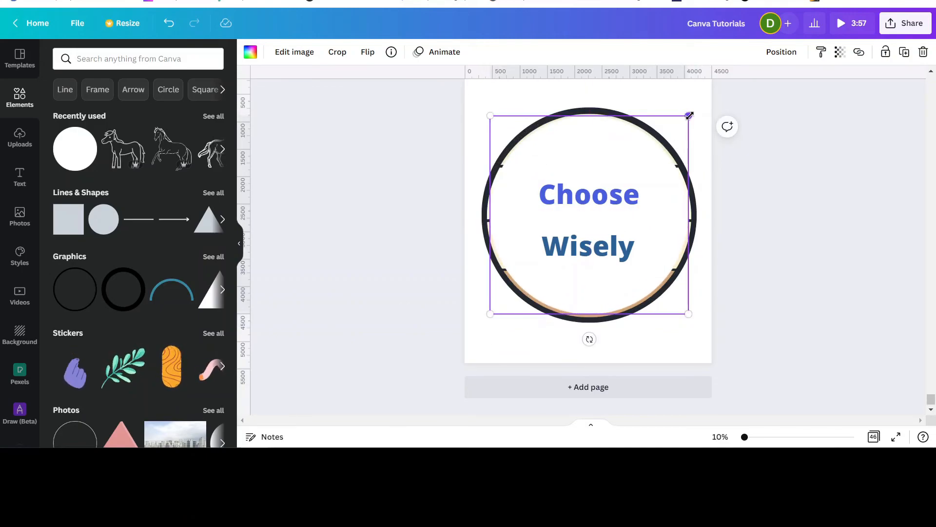
pyautogui.moveTo(689, 115); pyautogui.dragTo(692, 112)
pyautogui.moveTo(488, 312); pyautogui.dragTo(486, 316)
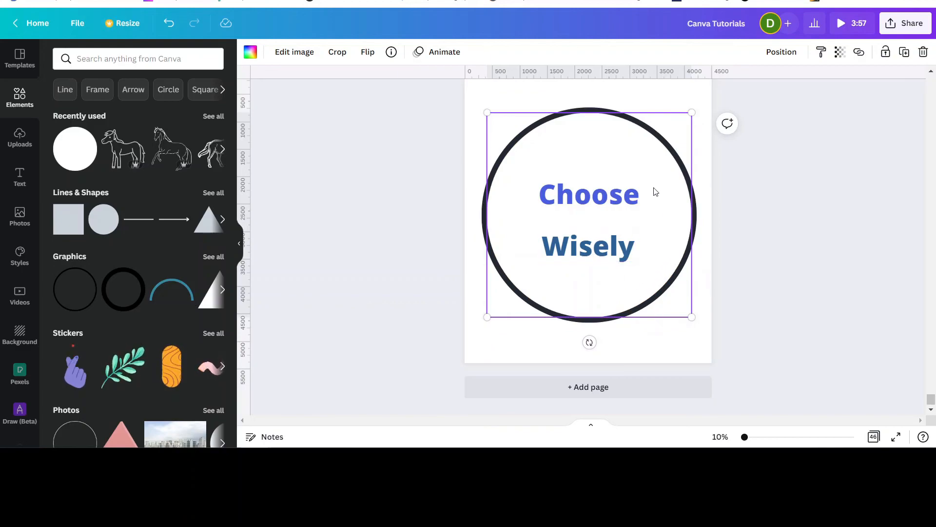
# Move the white circle backward behind all the colored bands, keeping it in front of the dark circle.
pyautogui.click(782, 52)
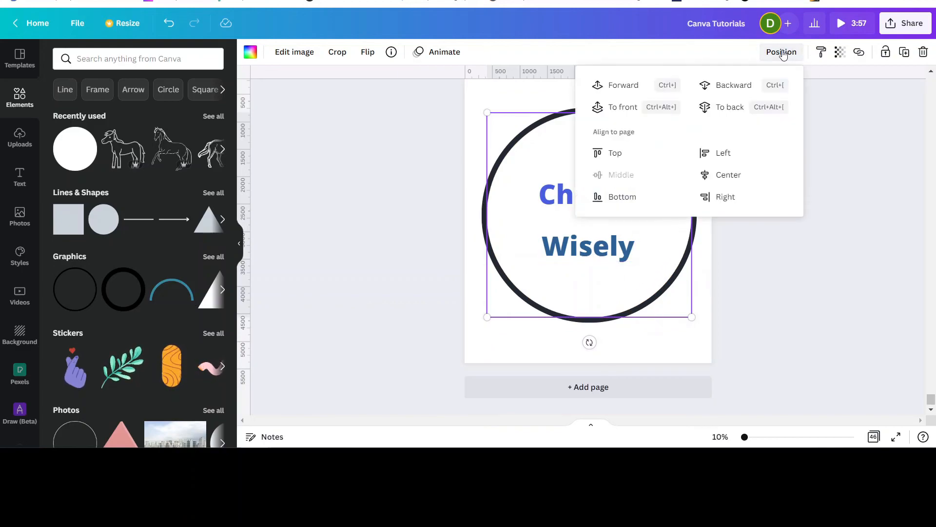
pyautogui.scroll(1, 794, 249)
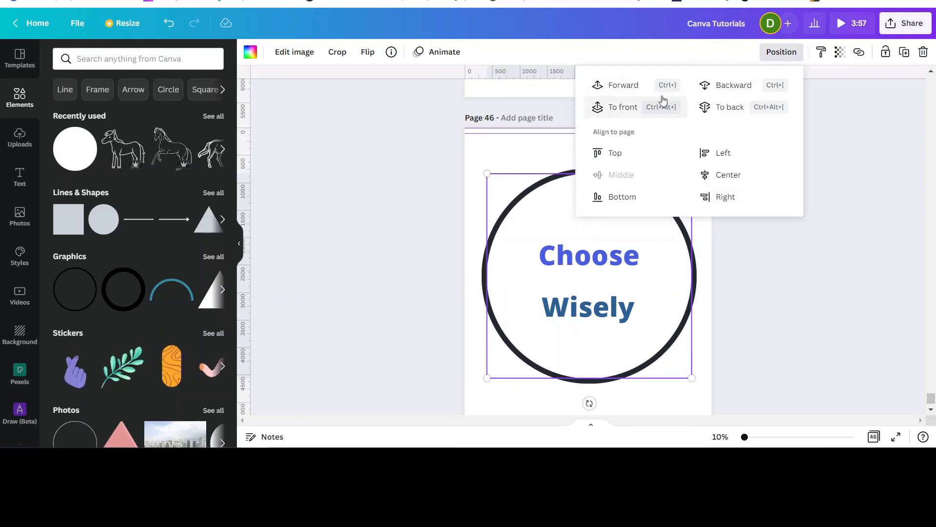
pyautogui.click(727, 87)
pyautogui.click(727, 87)
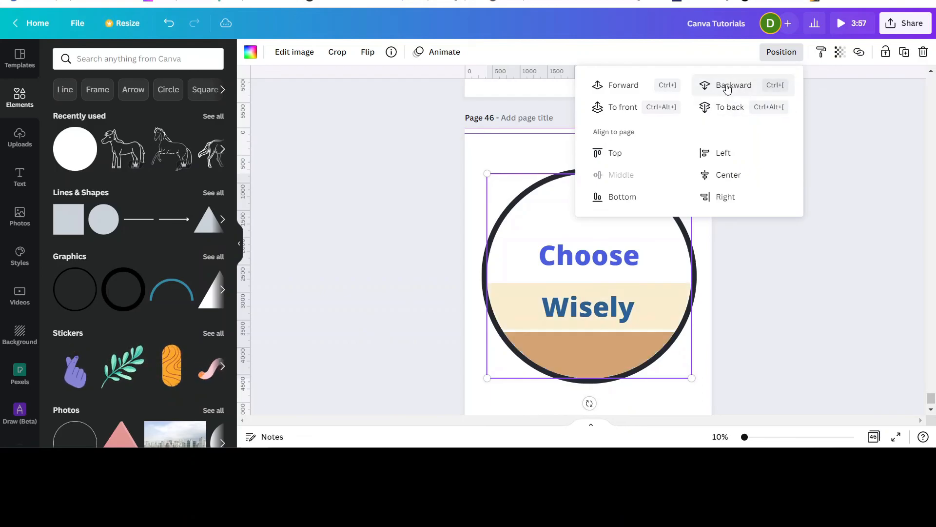
pyautogui.click(727, 86)
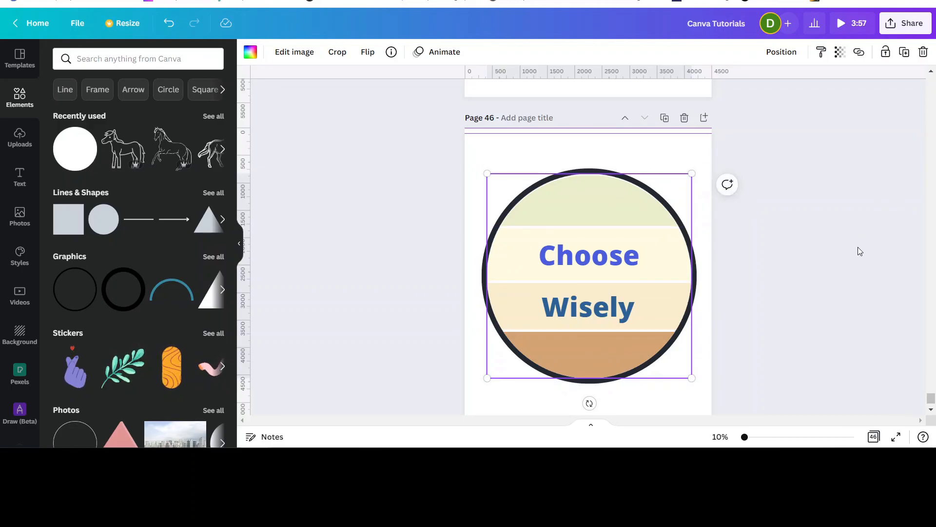
pyautogui.scroll(-1, 807, 251)
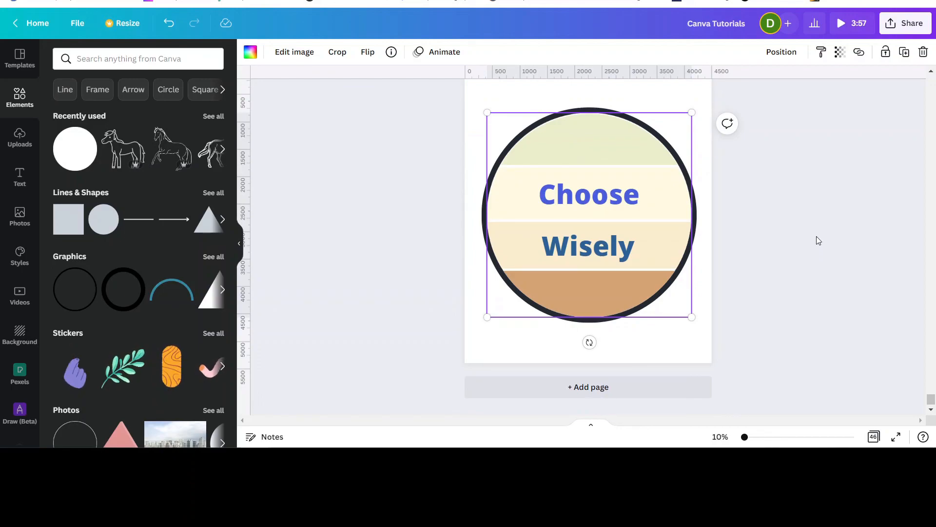
pyautogui.click(817, 235)
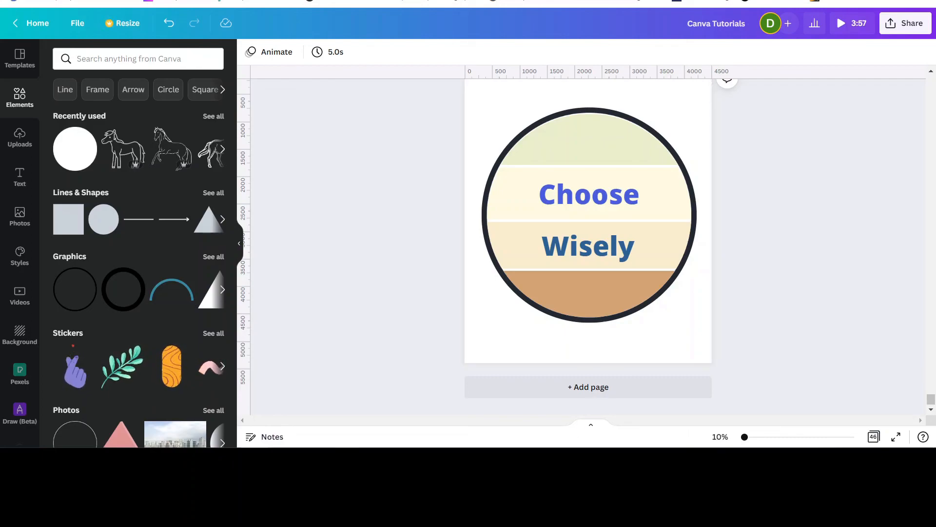
pyautogui.moveTo(346, 456)
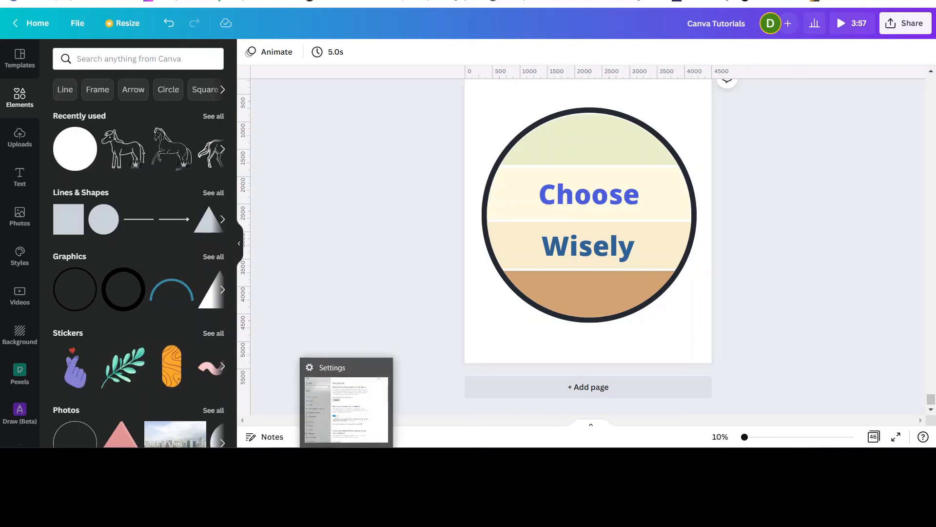